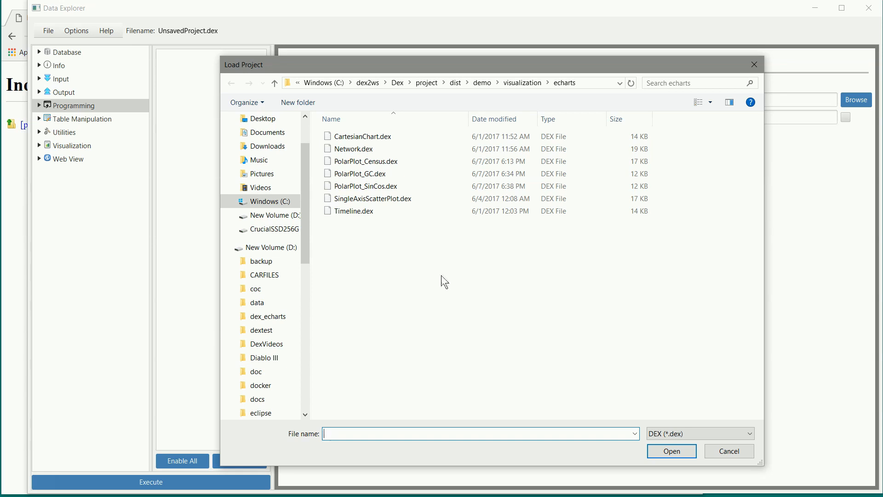
Load the CartesianChart.dex project and show its Documentation task
{"action": "left_click", "coordinate": [378, 137]}
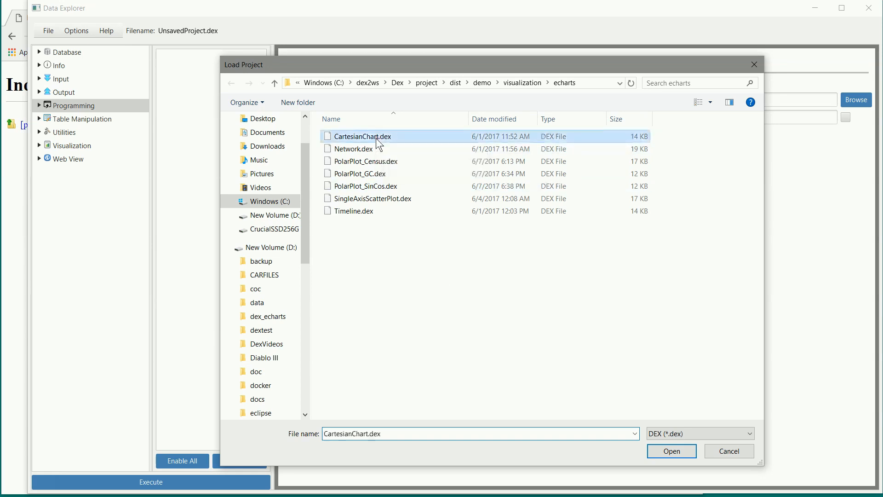
{"action": "double_click", "coordinate": [376, 138]}
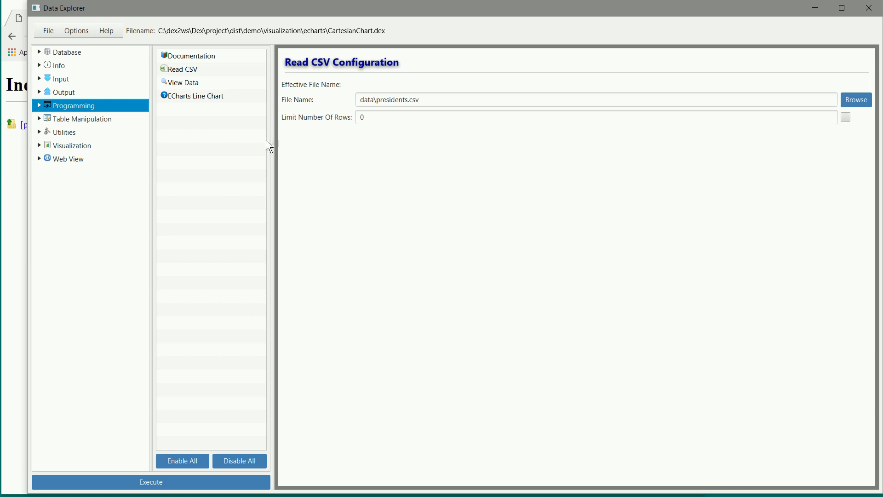
{"action": "left_click", "coordinate": [197, 56]}
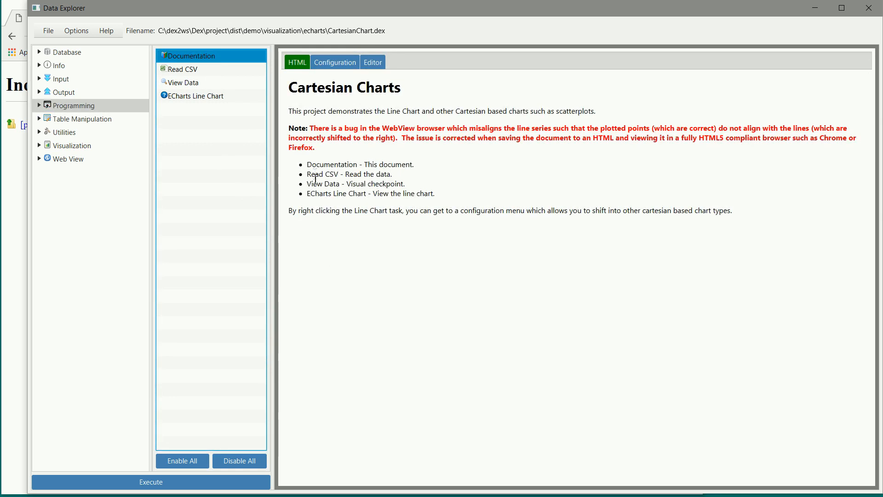
Review the documentation's list of project tasks and the red note about the WebView browser bug
{"action": "double_click", "coordinate": [338, 165]}
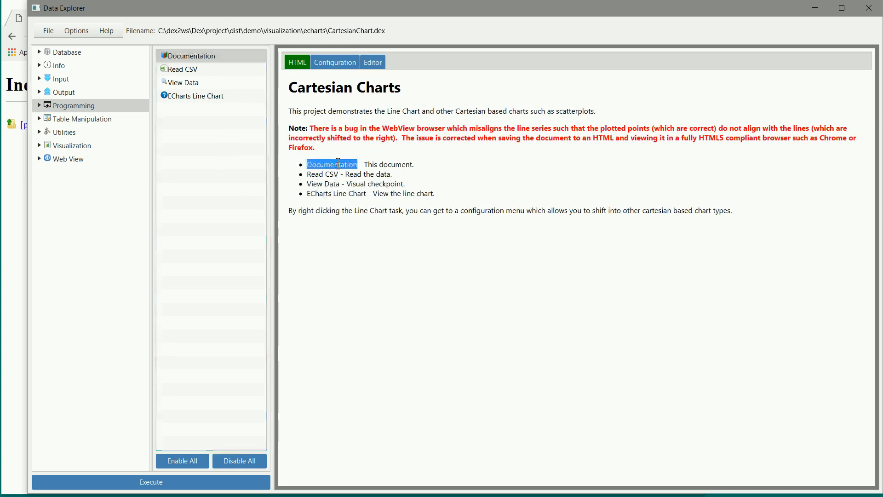
{"action": "double_click", "coordinate": [316, 175]}
{"action": "double_click", "coordinate": [316, 183]}
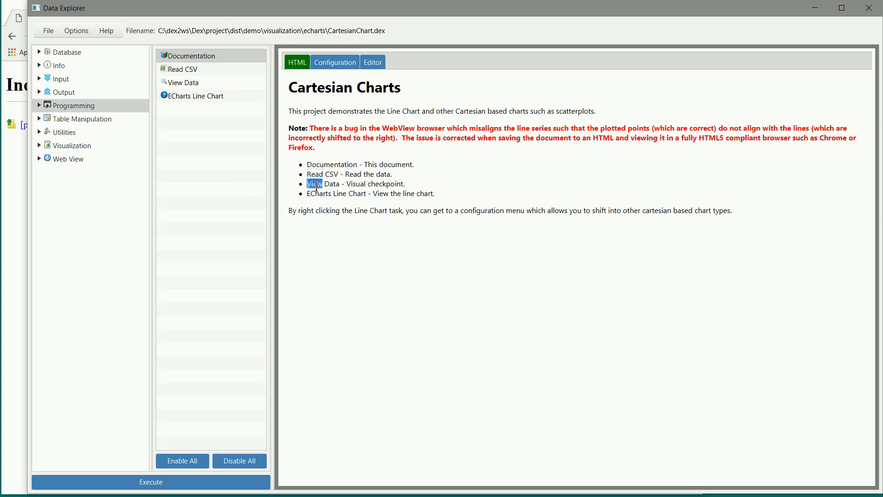
{"action": "double_click", "coordinate": [318, 194]}
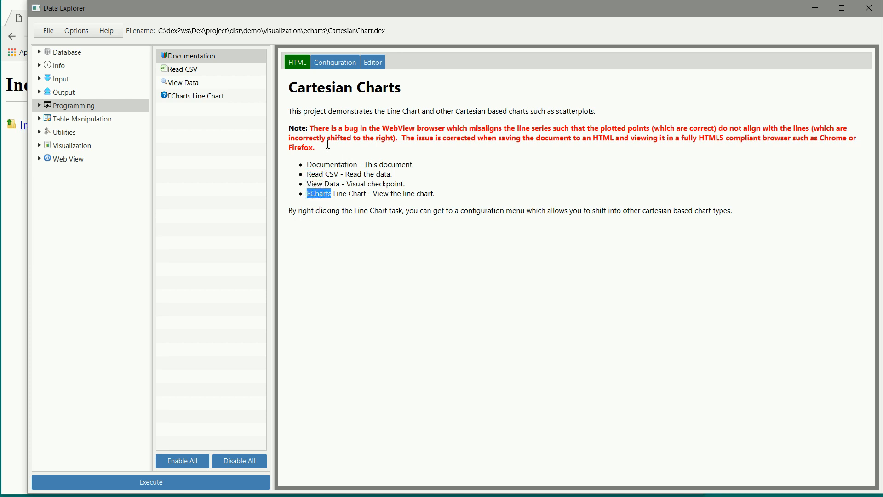
{"action": "left_click_drag", "start_coordinate": [323, 147], "coordinate": [310, 129]}
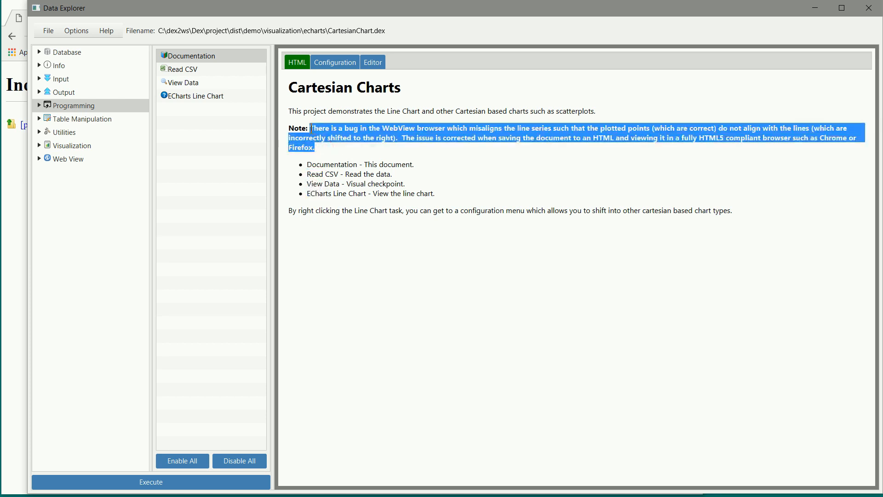
{"action": "left_click", "coordinate": [329, 146]}
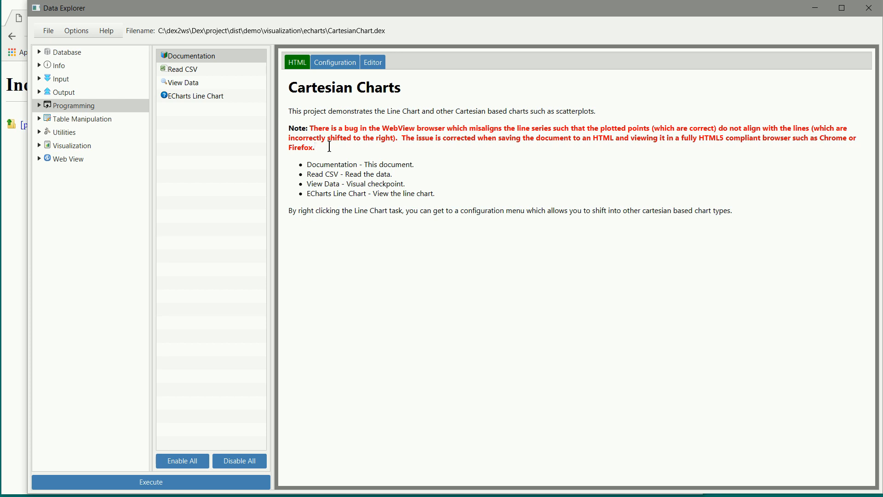
Execute the project with the ECharts Line Chart task selected and dismiss the job execution window
{"action": "left_click", "coordinate": [209, 96]}
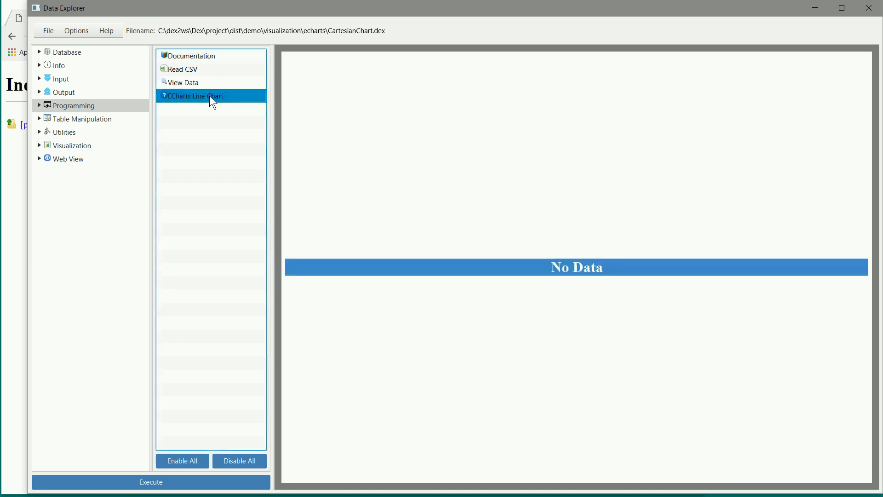
{"action": "left_click", "coordinate": [195, 482]}
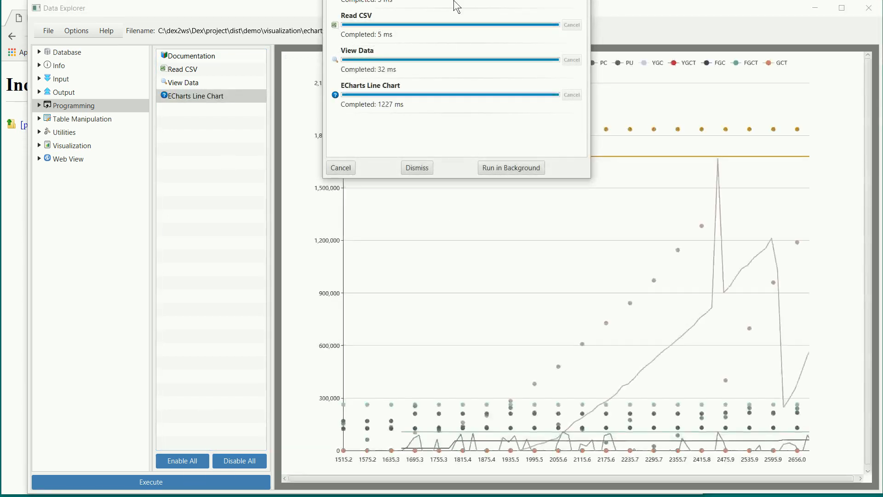
{"action": "left_click_drag", "start_coordinate": [456, 6], "coordinate": [219, 123]}
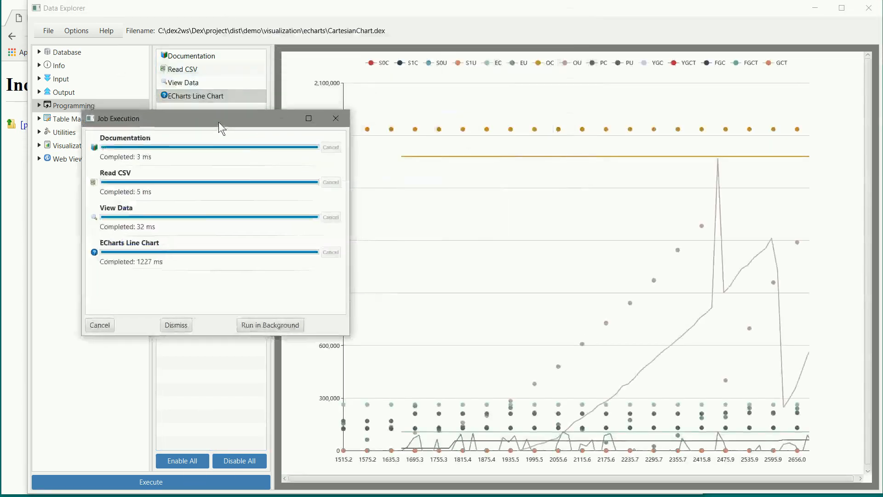
{"action": "left_click", "coordinate": [168, 328]}
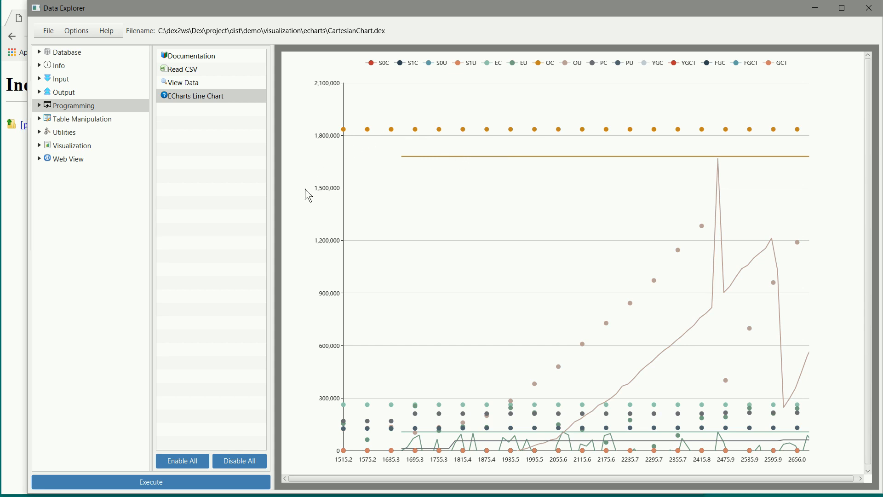
Save the line chart as an HTML file named test in the output folder
{"action": "left_click", "coordinate": [297, 201]}
{"action": "key", "text": "ctrl+s"}
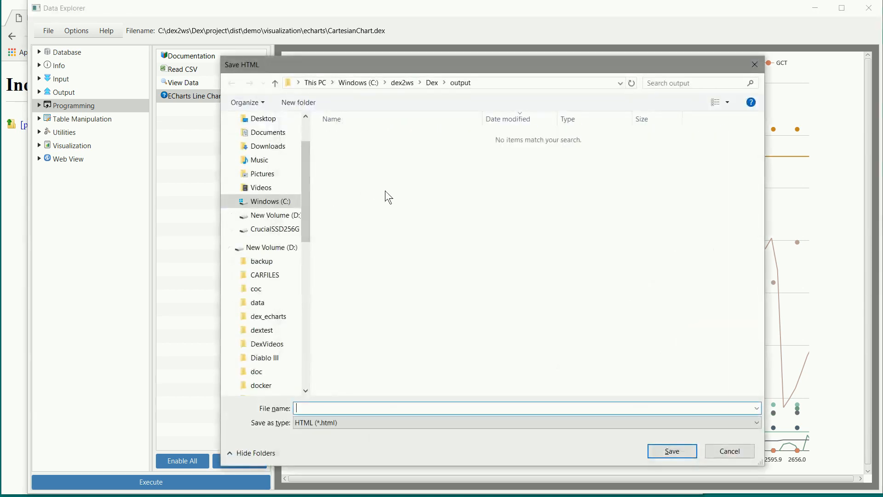
{"action": "type", "text": "test"}
{"action": "key", "text": "Return"}
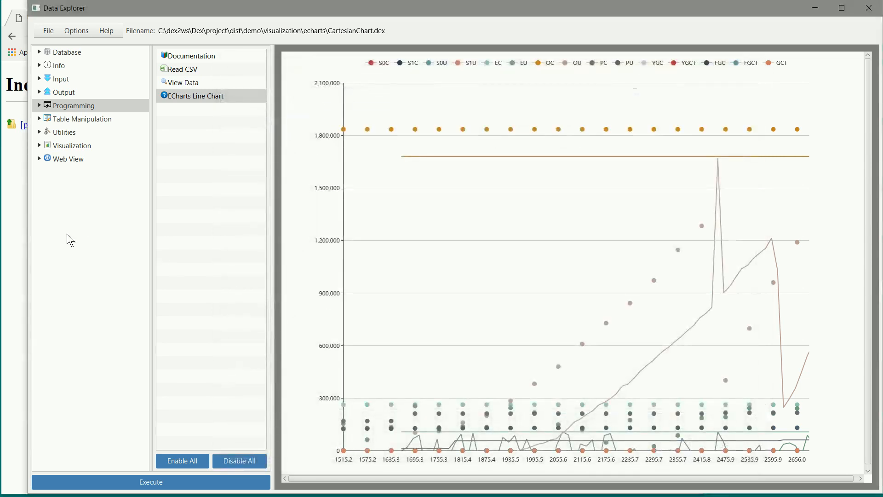
Switch to Chrome, refresh the output folder listing and open test.html
{"action": "left_click", "coordinate": [16, 230]}
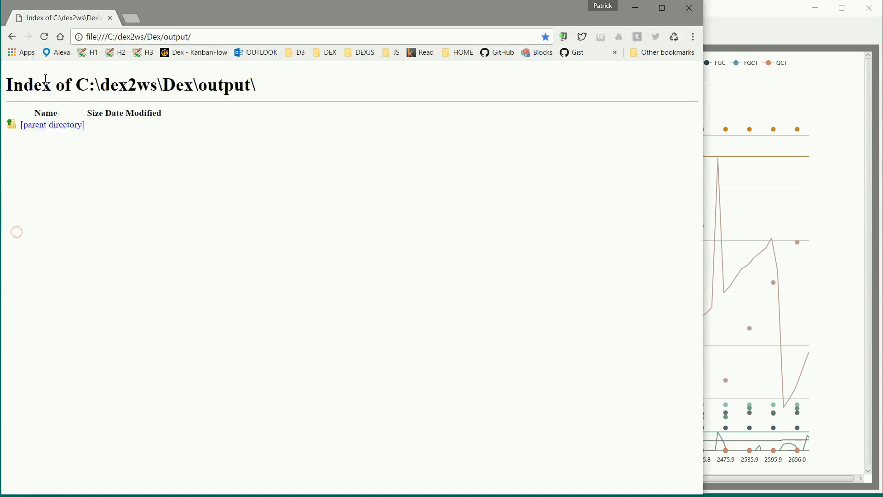
{"action": "left_click", "coordinate": [44, 36]}
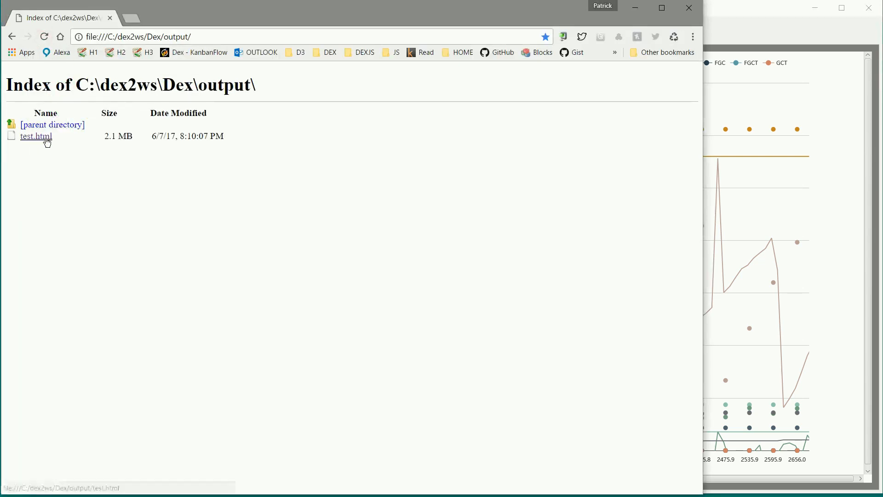
{"action": "left_click", "coordinate": [46, 139]}
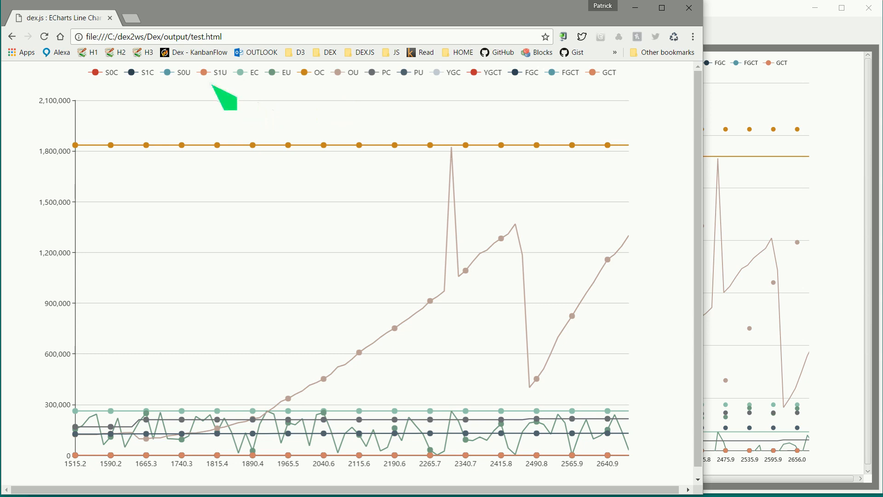
Hide the OC, OU, EU and EC series in the test.html line chart
{"action": "mouse_move", "coordinate": [219, 148]}
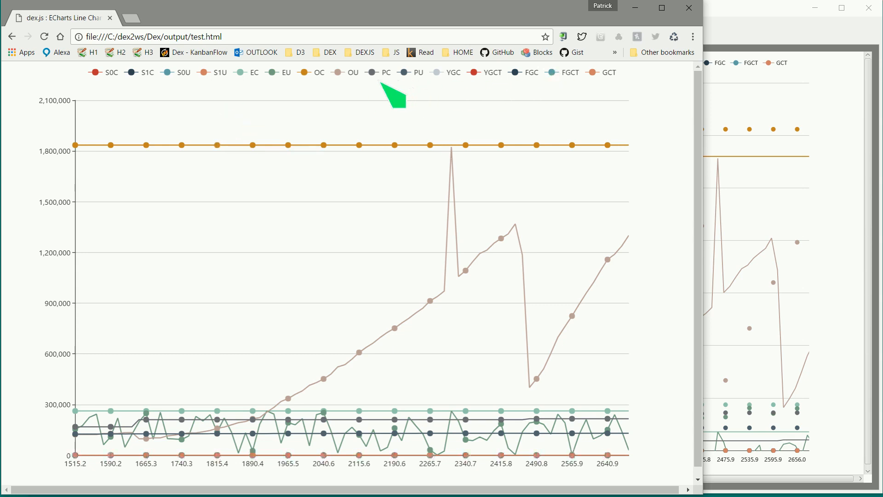
{"action": "left_click", "coordinate": [307, 76]}
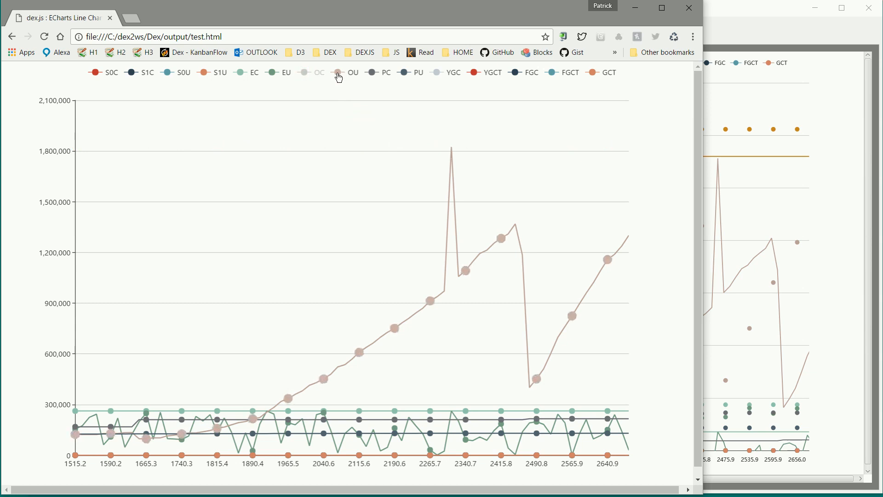
{"action": "left_click", "coordinate": [339, 76]}
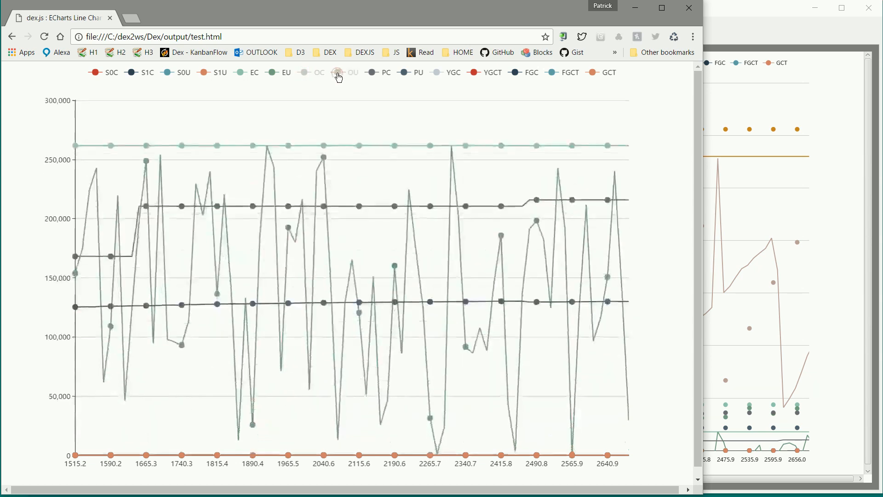
{"action": "left_click", "coordinate": [275, 79]}
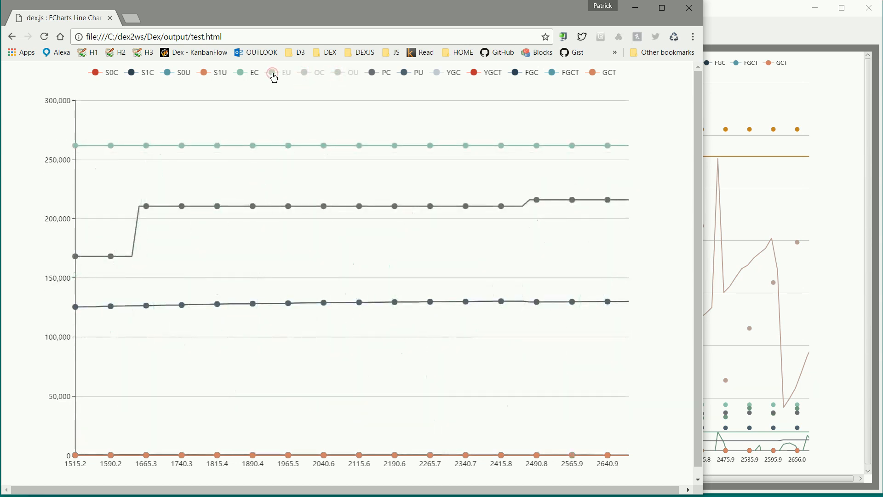
{"action": "left_click", "coordinate": [244, 78]}
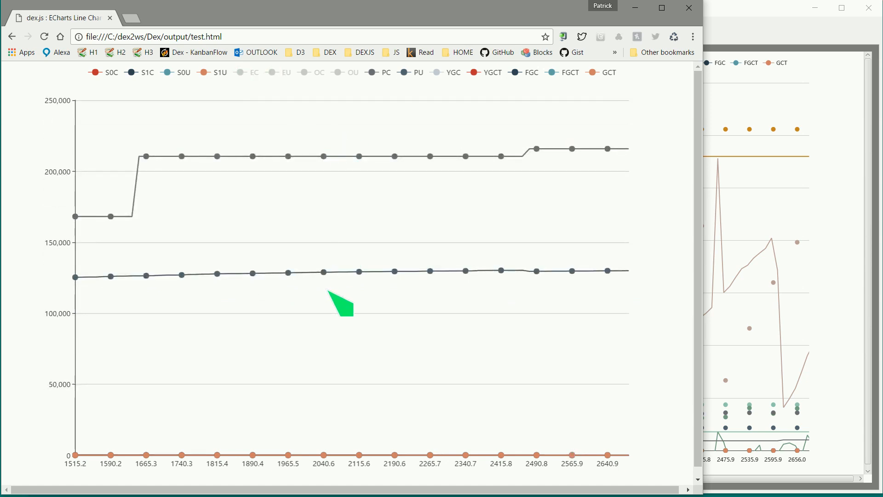
Switch back to Data Explorer and hide the S1C, S0U and OC series in its line chart
{"action": "left_click", "coordinate": [788, 27]}
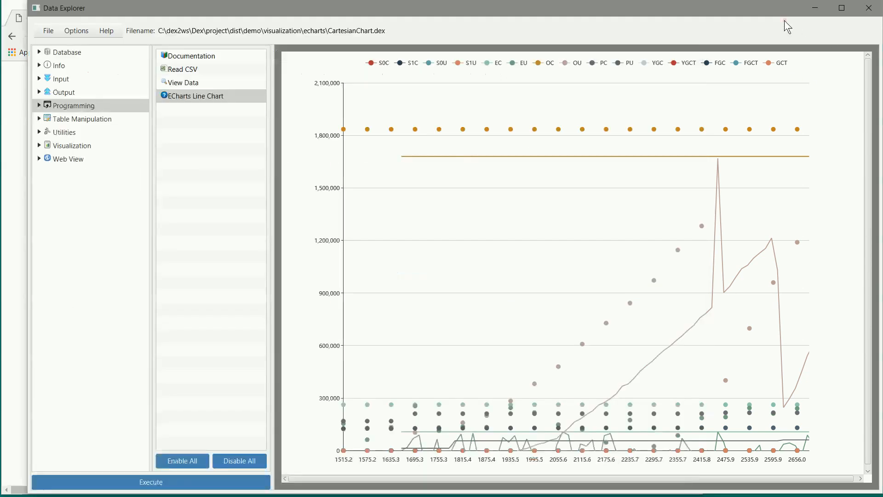
{"action": "left_click", "coordinate": [402, 68]}
{"action": "left_click", "coordinate": [428, 63]}
{"action": "left_click", "coordinate": [540, 67]}
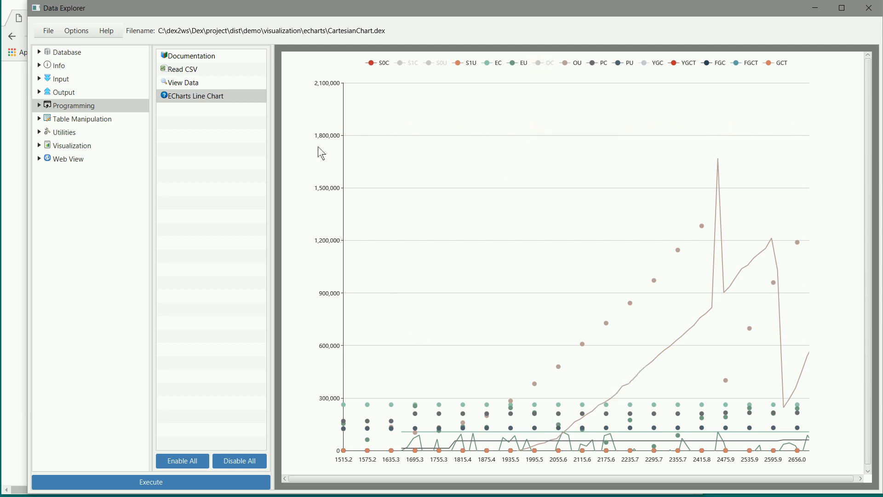
Open the ECharts Line Chart task's configuration and set the symbol size to 20 in the Miscellaneous settings
{"action": "left_click", "coordinate": [200, 96]}
{"action": "right_click", "coordinate": [199, 95]}
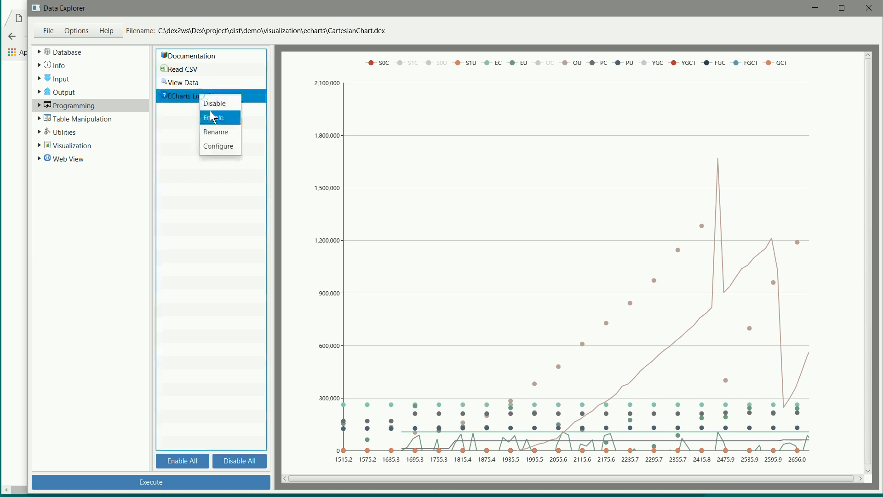
{"action": "left_click", "coordinate": [220, 146]}
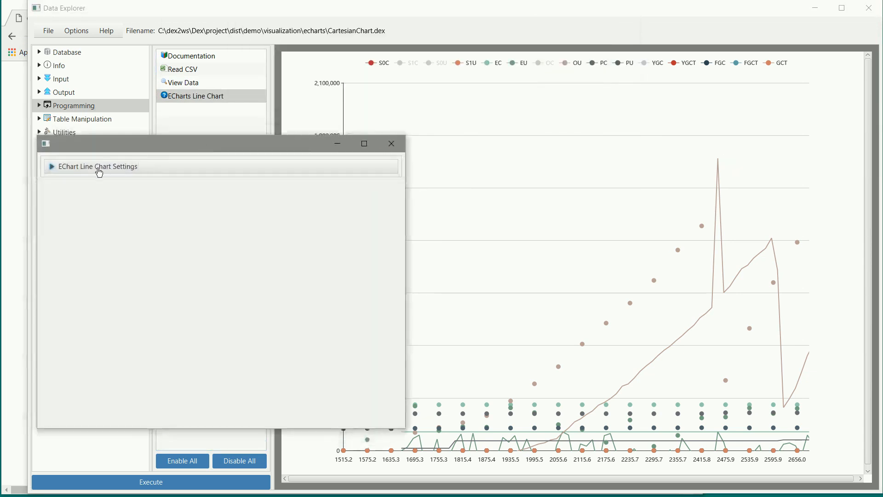
{"action": "left_click", "coordinate": [53, 168]}
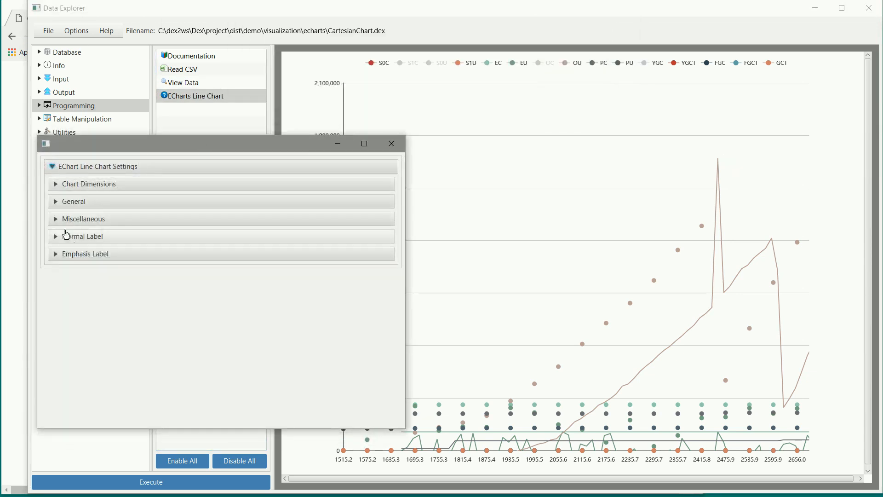
{"action": "left_click", "coordinate": [55, 221]}
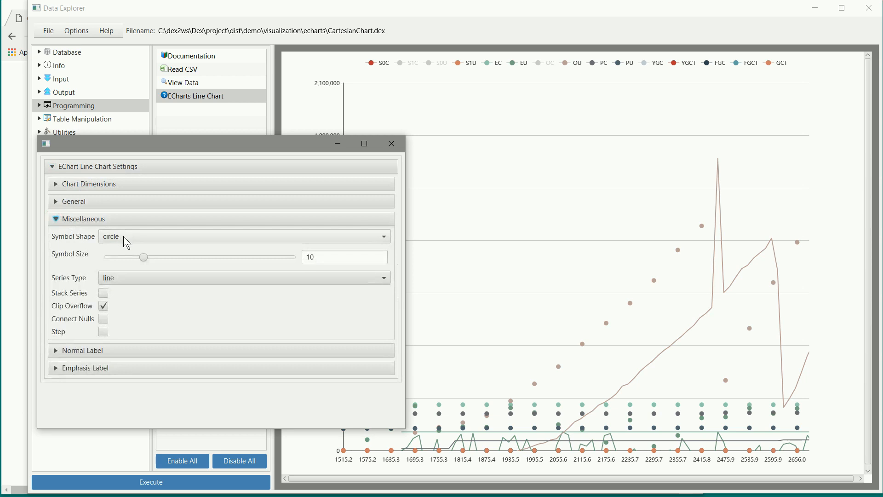
{"action": "left_click_drag", "start_coordinate": [143, 259], "coordinate": [183, 267]}
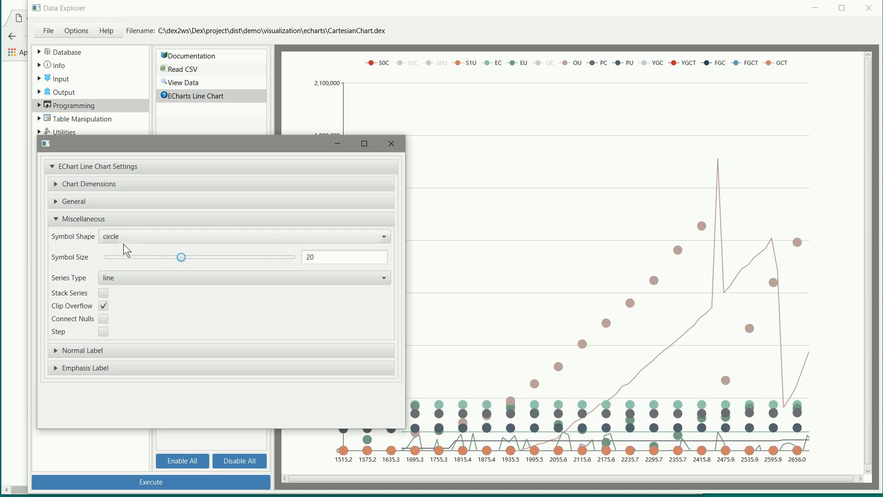
Try out the arrow, diamond and rect symbol shapes on the chart
{"action": "left_click", "coordinate": [134, 237]}
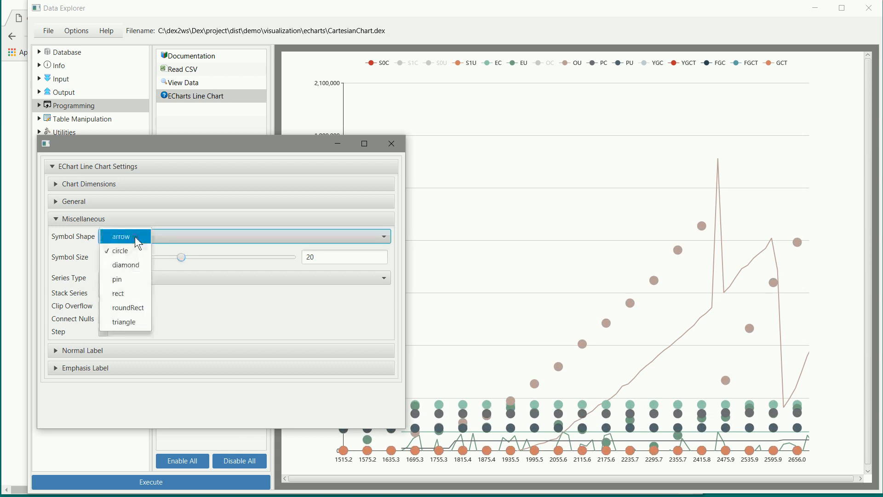
{"action": "left_click", "coordinate": [135, 238]}
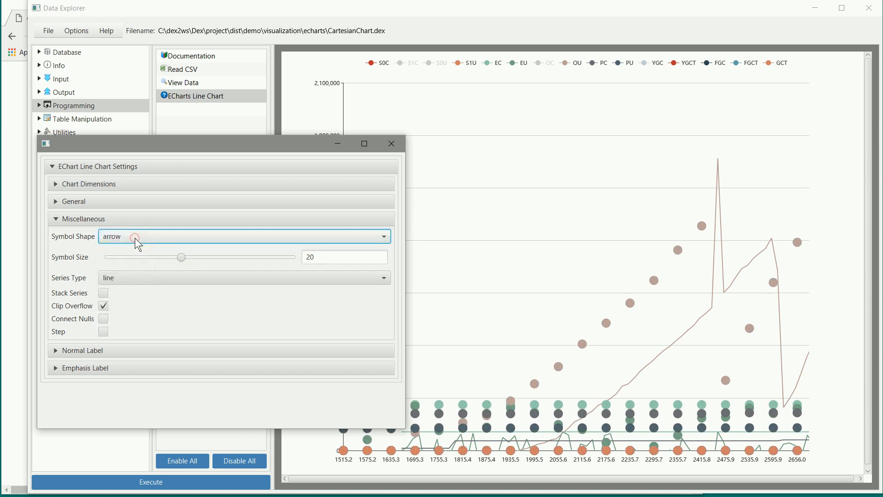
{"action": "left_click", "coordinate": [142, 237]}
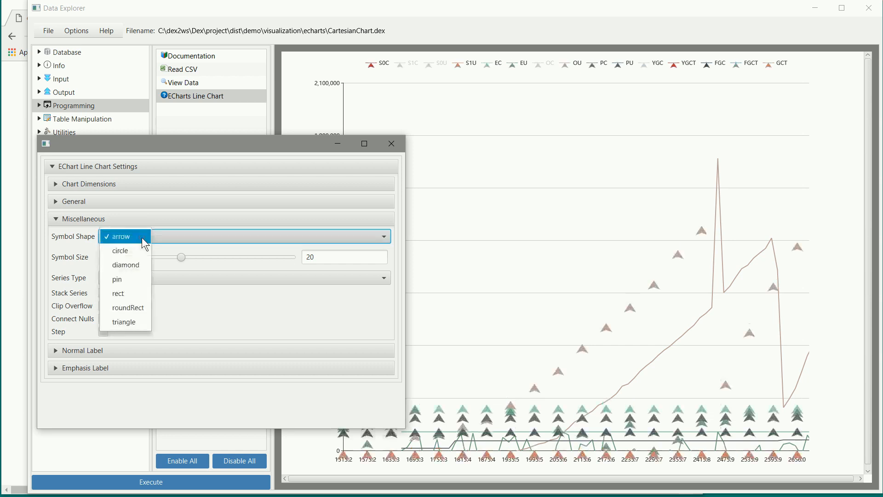
{"action": "left_click", "coordinate": [129, 266]}
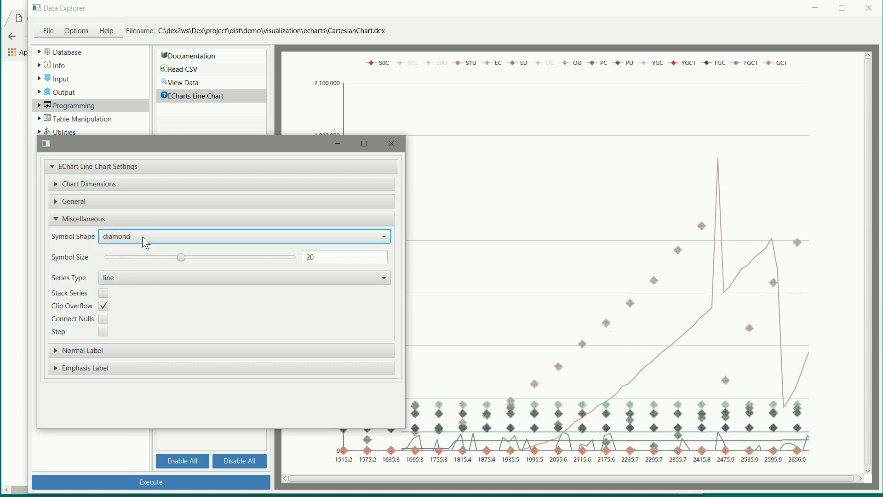
{"action": "left_click", "coordinate": [142, 236]}
{"action": "left_click", "coordinate": [131, 267]}
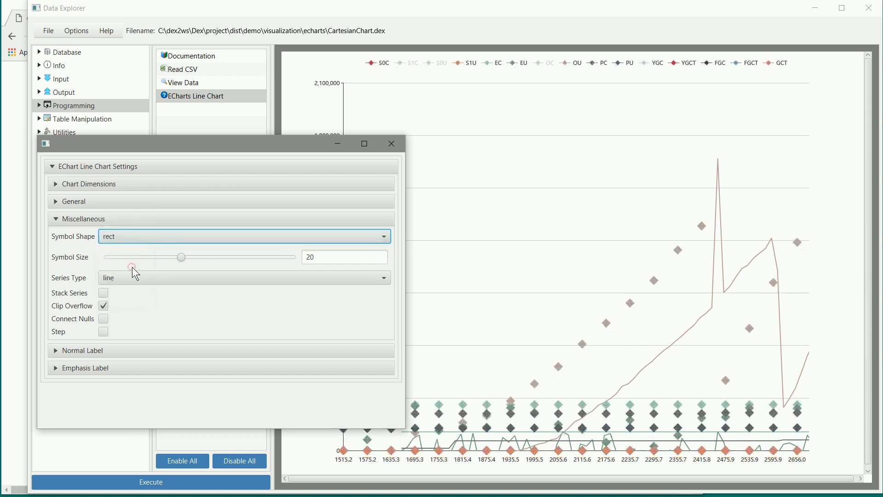
Set the symbol shape to roundRect and reduce the symbol size to 9
{"action": "left_click", "coordinate": [152, 235]}
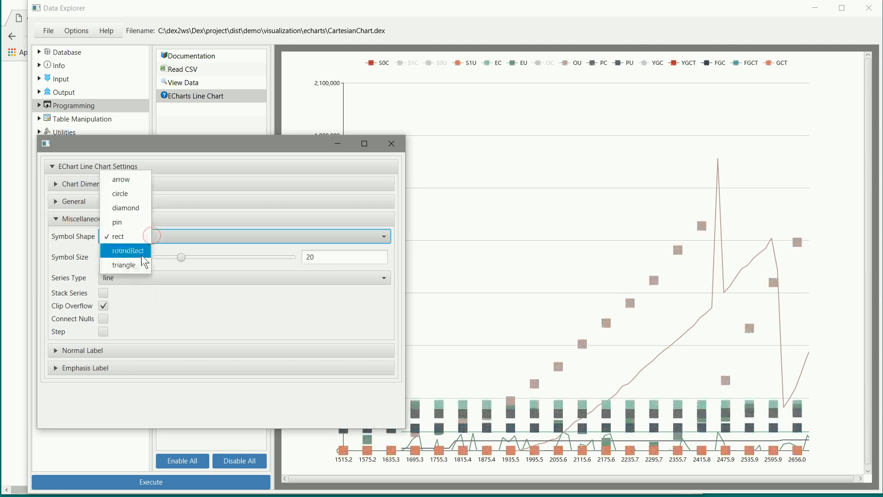
{"action": "left_click", "coordinate": [141, 253]}
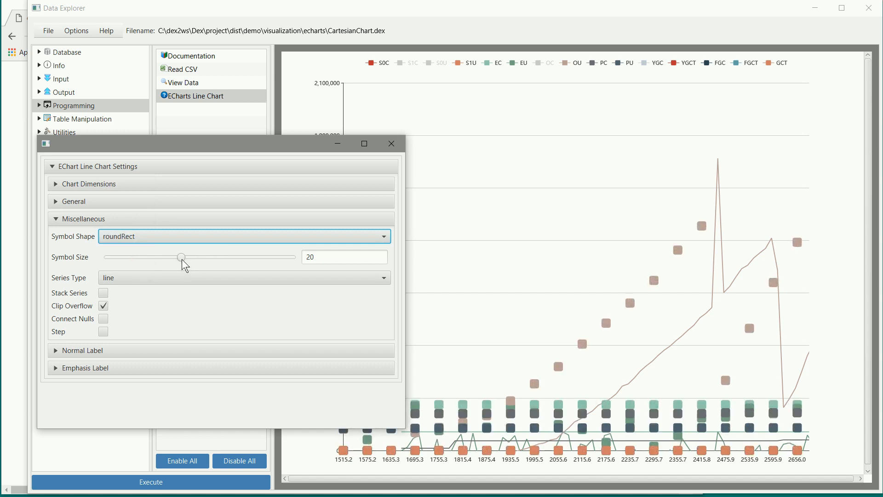
{"action": "left_click_drag", "start_coordinate": [181, 258], "coordinate": [134, 262]}
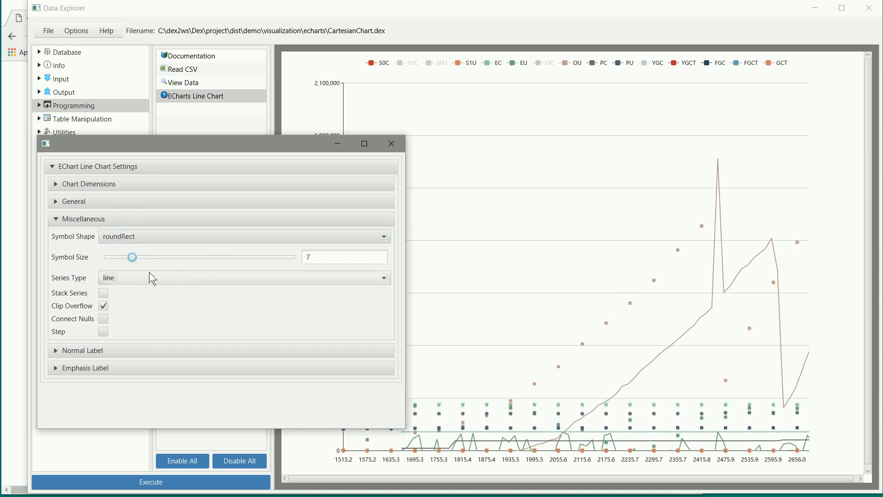
{"action": "left_click_drag", "start_coordinate": [133, 260], "coordinate": [139, 271]}
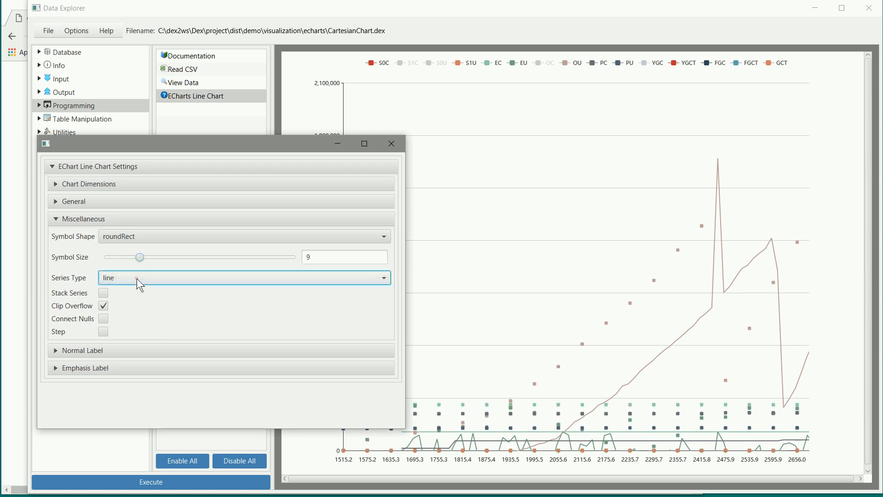
Disable Clip Overflow and switch Stack Series on and off again, keeping the line series type
{"action": "left_click", "coordinate": [136, 278]}
{"action": "left_click", "coordinate": [222, 302]}
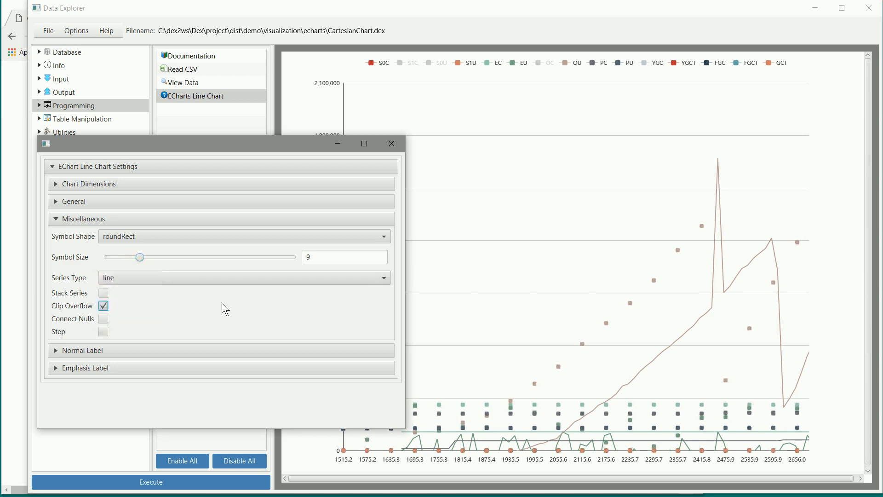
{"action": "left_click", "coordinate": [105, 293]}
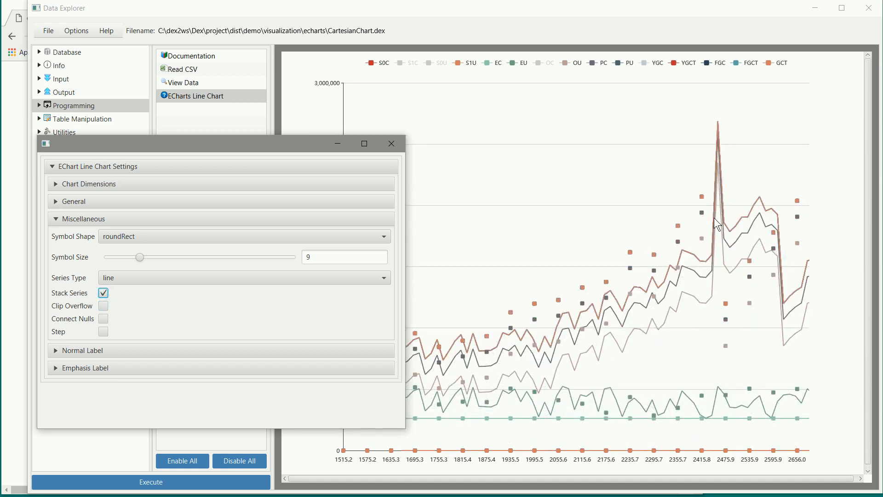
{"action": "left_click", "coordinate": [103, 293]}
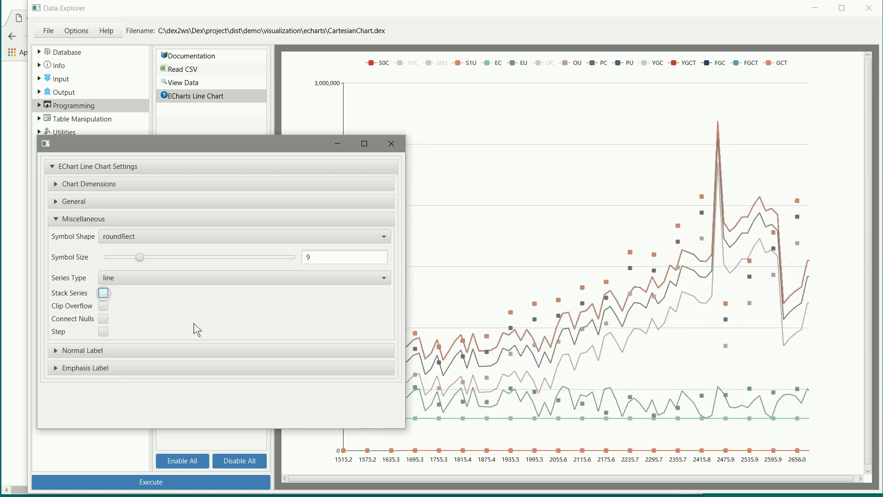
Set the series type to scatter and the symbol size to 13
{"action": "left_click", "coordinate": [178, 280]}
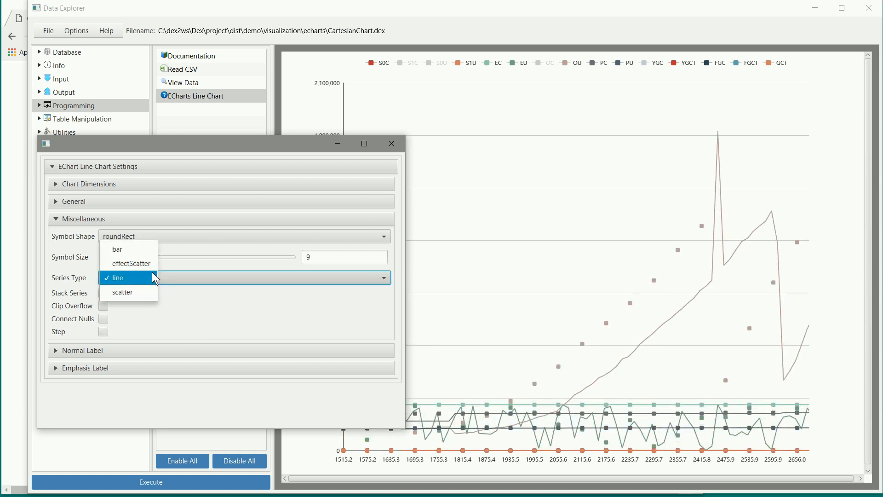
{"action": "left_click", "coordinate": [142, 290]}
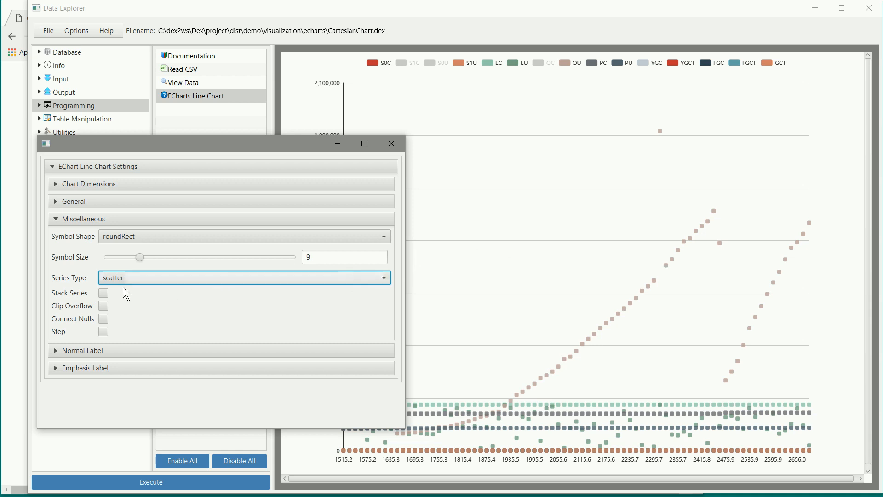
{"action": "left_click", "coordinate": [143, 257]}
{"action": "left_click", "coordinate": [160, 257]}
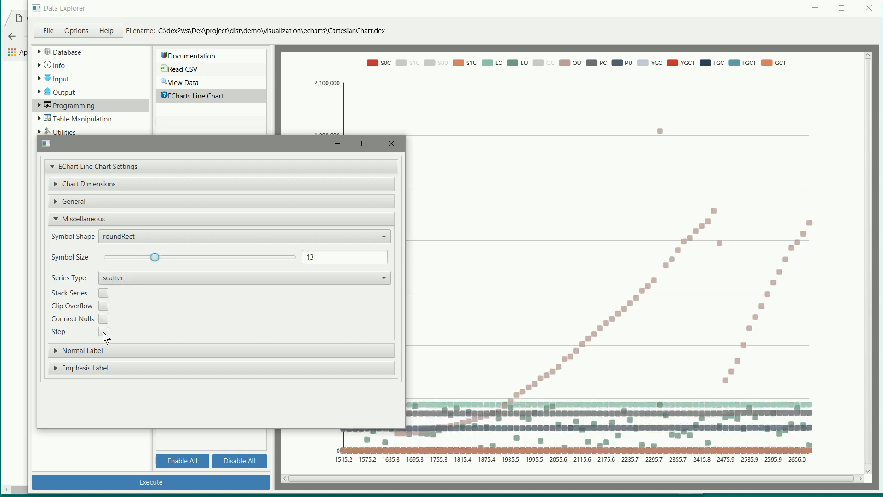
Set the series type to effectScatter and export the chart to HTML, replacing test.html in the output folder
{"action": "left_click", "coordinate": [132, 280]}
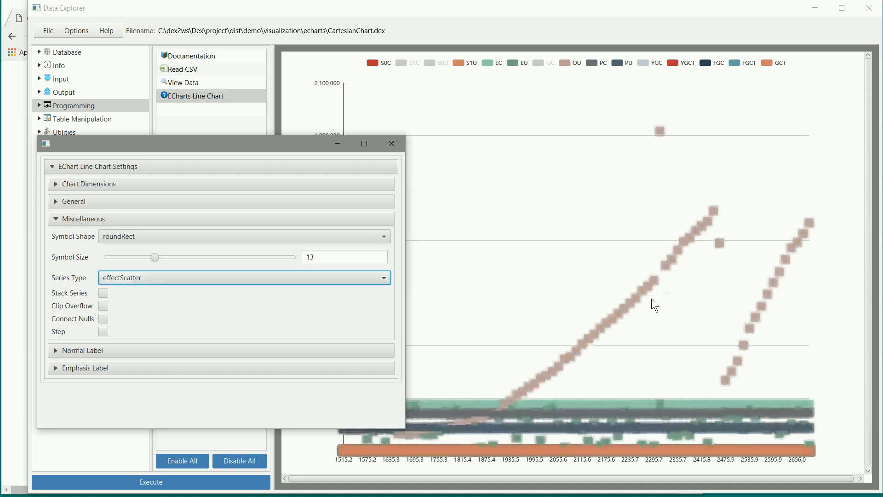
{"action": "left_click", "coordinate": [551, 252]}
{"action": "key", "text": "ctrl+s"}
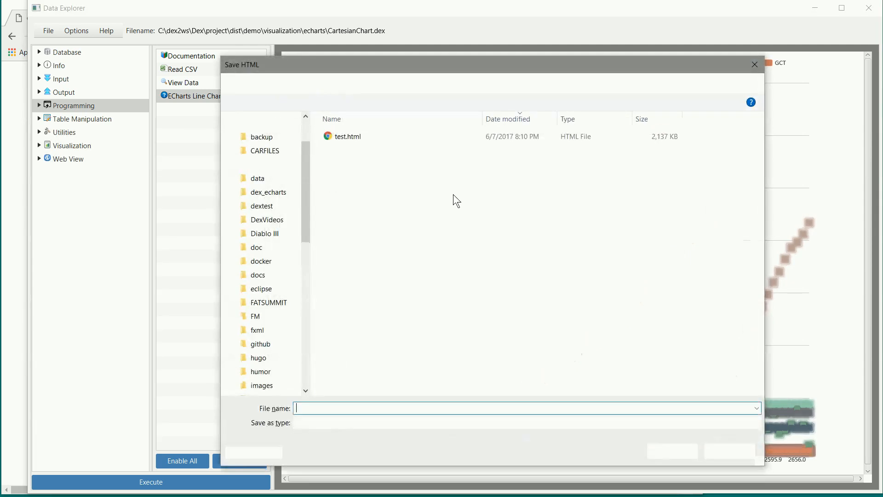
{"action": "left_click", "coordinate": [352, 137]}
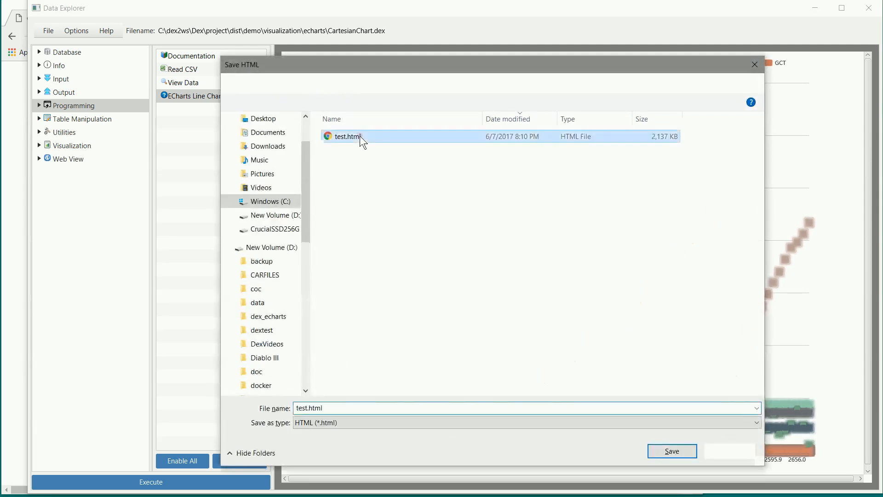
{"action": "left_click", "coordinate": [672, 451]}
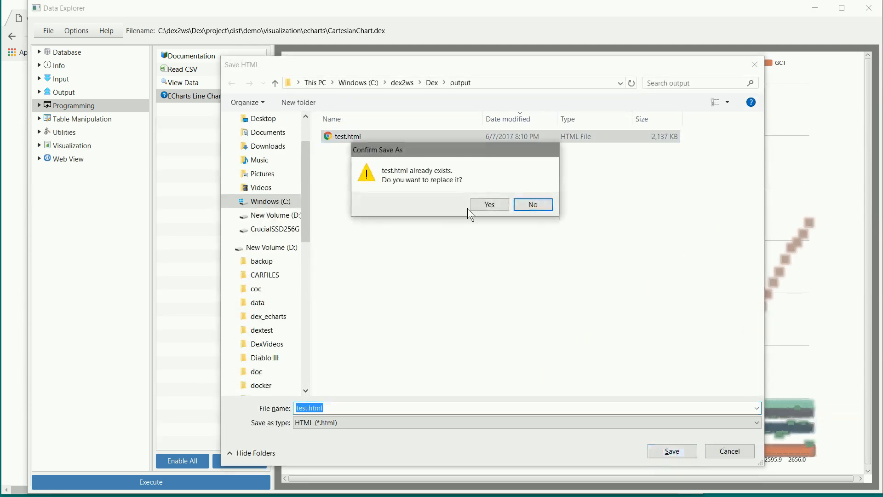
{"action": "left_click", "coordinate": [489, 204]}
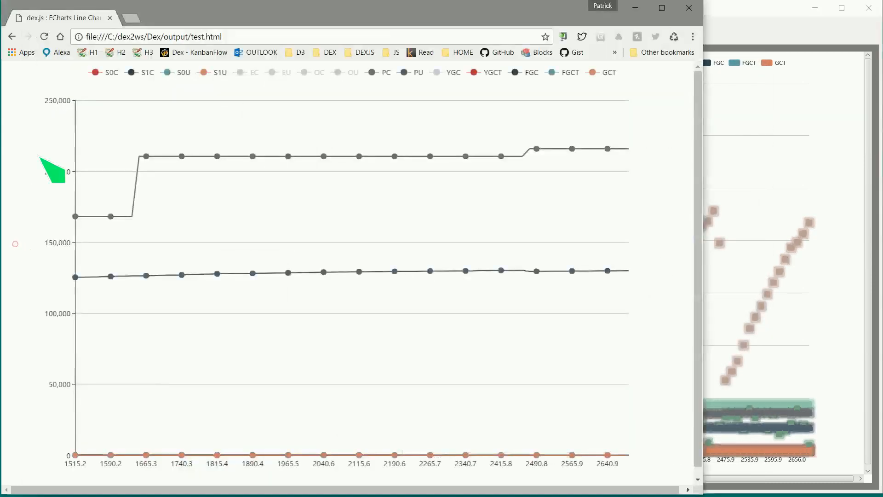
Reload test.html in Chrome and inspect the value of a point in the OU series
{"action": "left_click", "coordinate": [44, 37]}
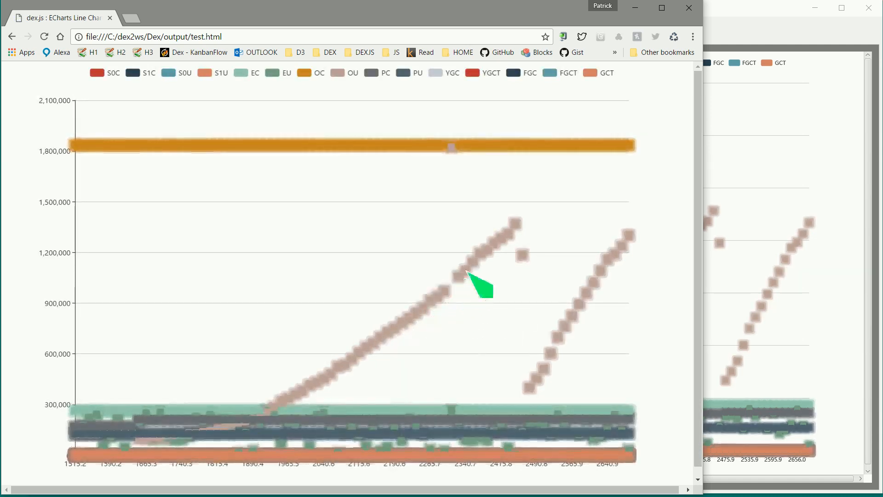
{"action": "mouse_move", "coordinate": [509, 234]}
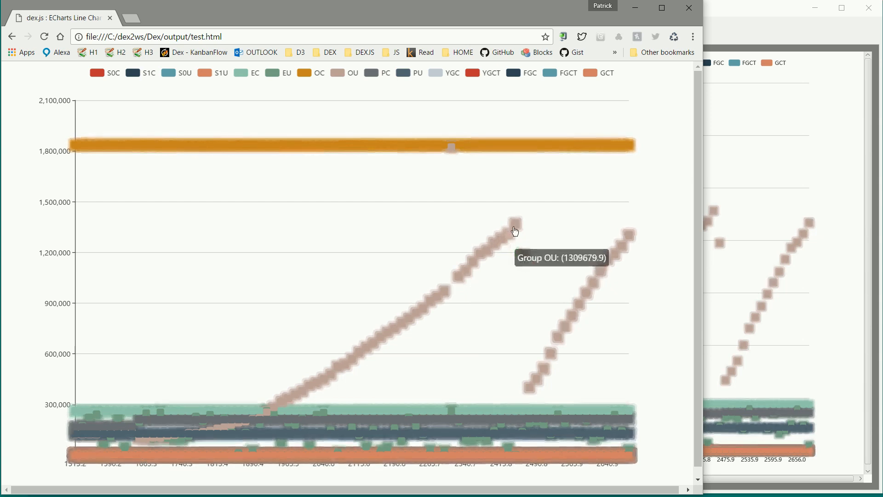
Switch back to Data Explorer and set the series type to bar in the line chart's configuration
{"action": "left_click", "coordinate": [741, 15]}
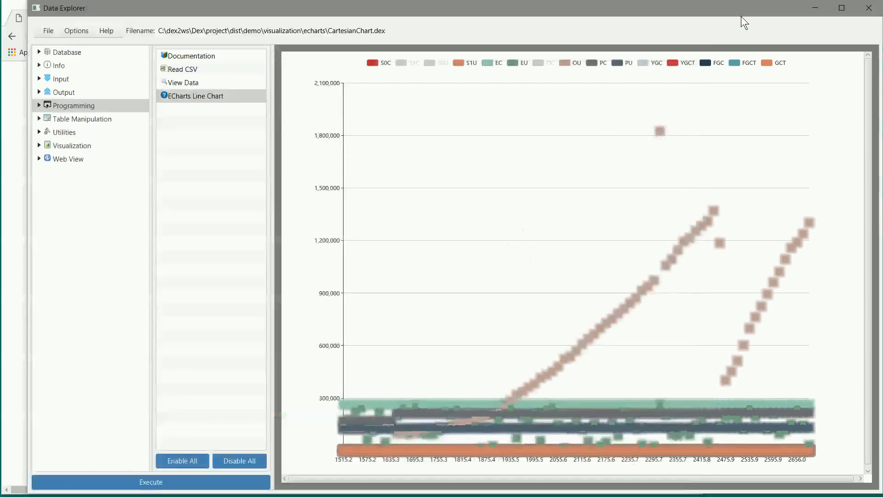
{"action": "double_click", "coordinate": [379, 353]}
{"action": "left_click", "coordinate": [162, 277]}
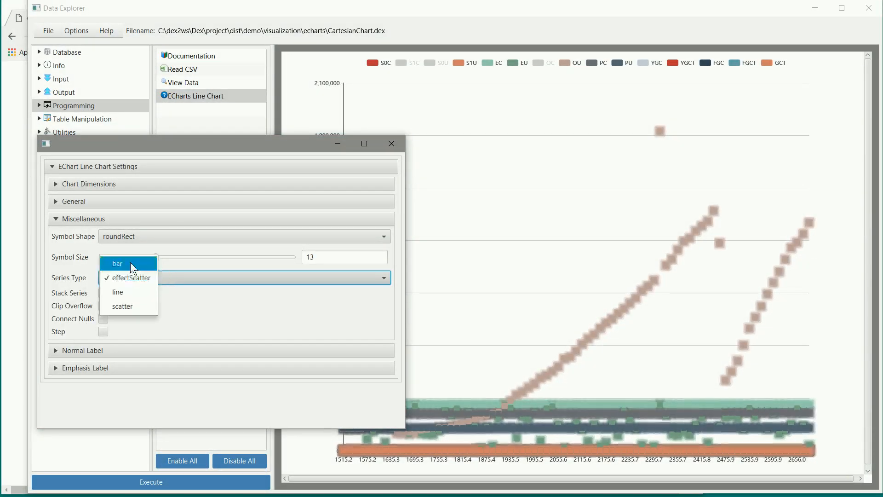
{"action": "left_click", "coordinate": [131, 263]}
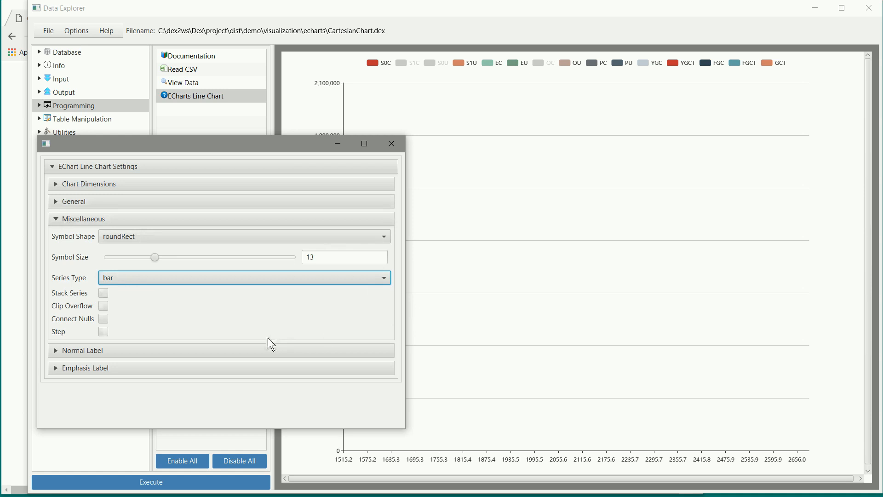
Close the chart configuration and export the bar version to HTML, replacing test.html in the output folder
{"action": "left_click", "coordinate": [398, 152]}
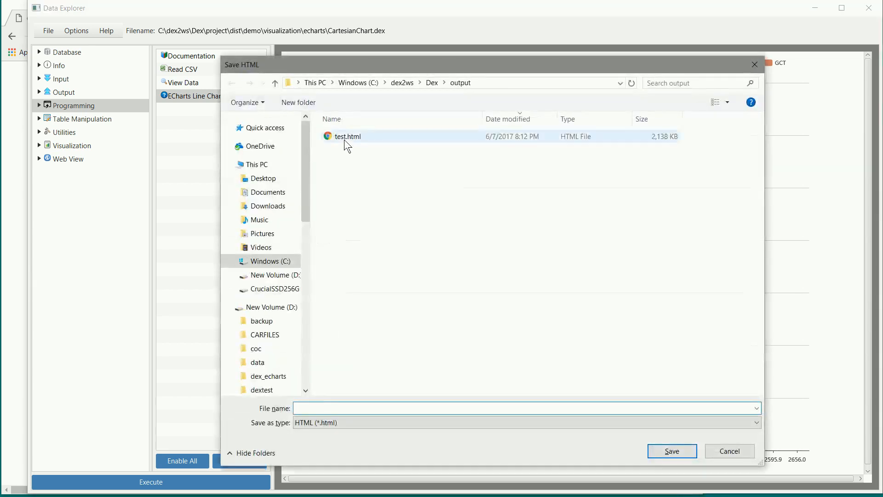
{"action": "left_click", "coordinate": [346, 137]}
{"action": "left_click", "coordinate": [661, 452]}
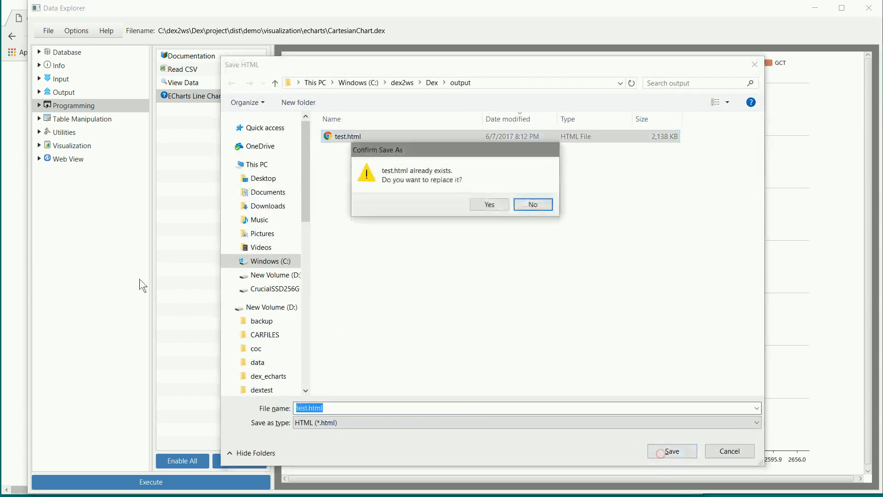
{"action": "left_click", "coordinate": [500, 205]}
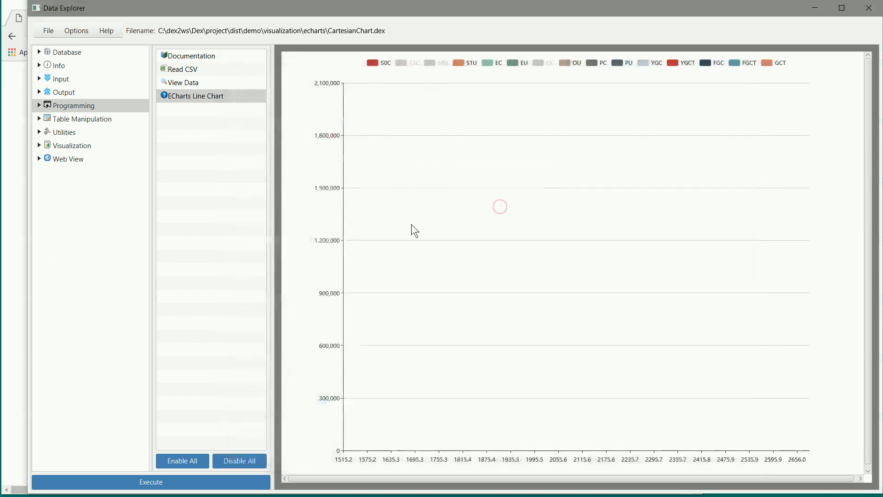
Switch to Chrome, reload test.html and hide the S0C, S1C, S0U and S1U series
{"action": "left_click", "coordinate": [16, 227]}
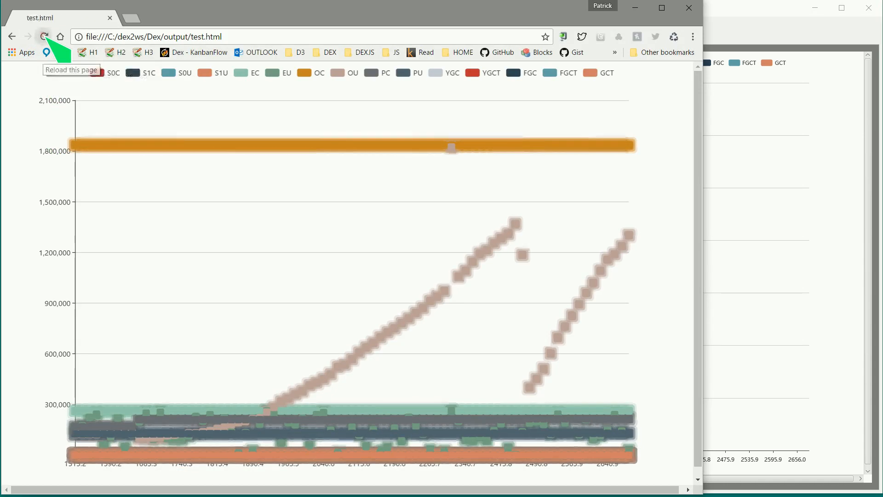
{"action": "left_click", "coordinate": [45, 37]}
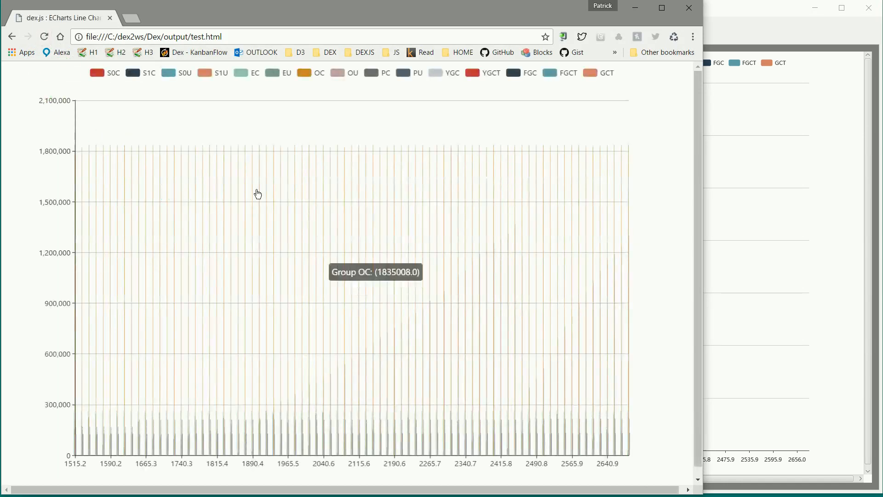
{"action": "left_click", "coordinate": [98, 79]}
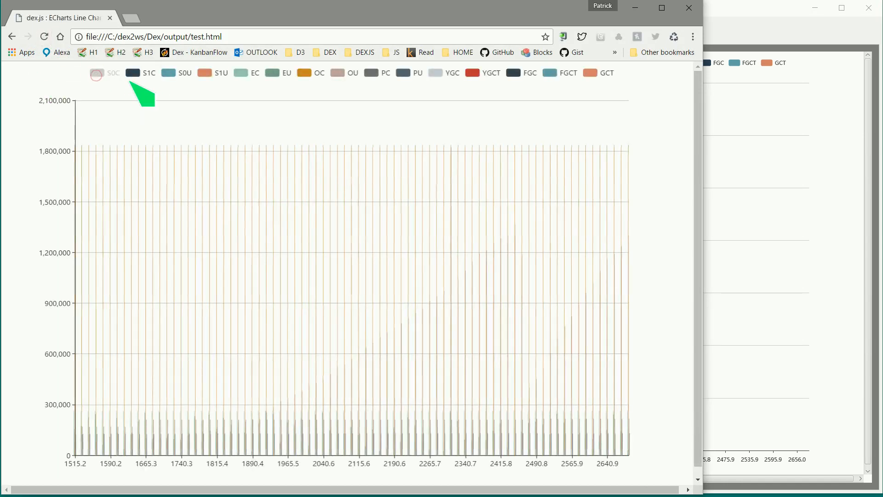
{"action": "left_click", "coordinate": [131, 73]}
{"action": "left_click", "coordinate": [188, 75]}
{"action": "left_click", "coordinate": [213, 74]}
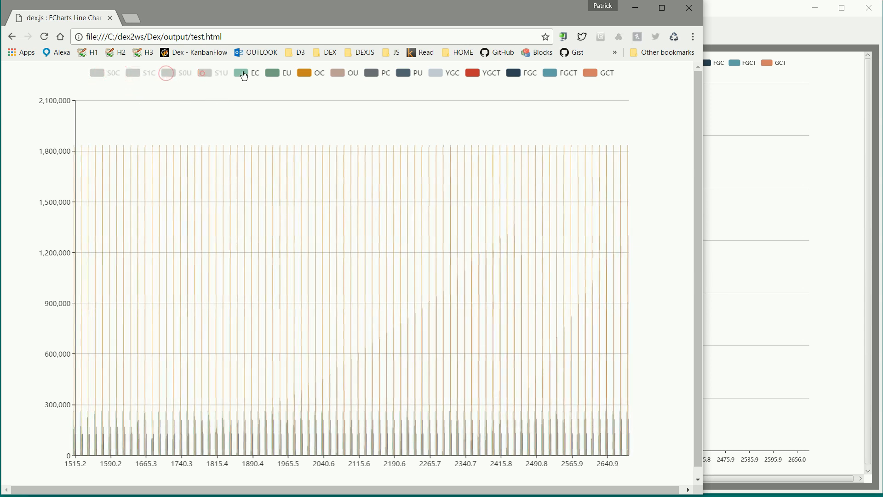
Hide the EC, EU, OC, OU, PC, PU, GCT and FGCT series in the test.html bar chart
{"action": "left_click", "coordinate": [244, 72]}
{"action": "left_click", "coordinate": [275, 72]}
{"action": "left_click", "coordinate": [318, 74]}
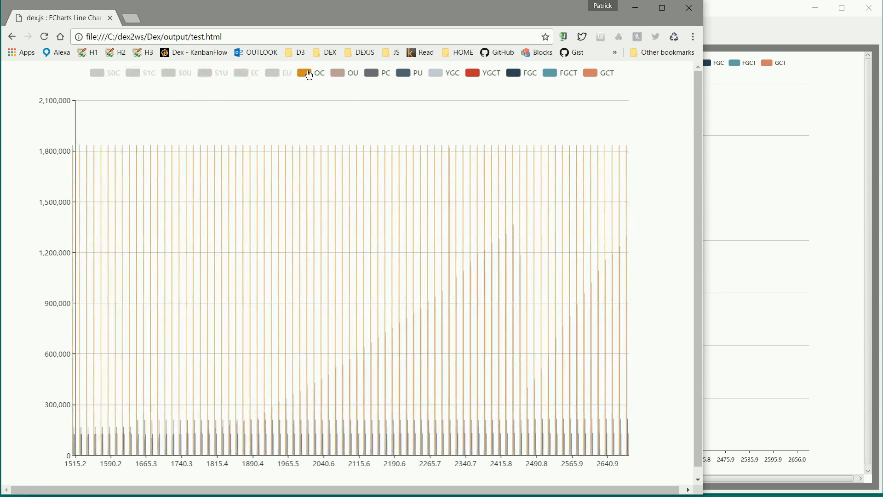
{"action": "left_click", "coordinate": [337, 73]}
{"action": "left_click", "coordinate": [377, 76]}
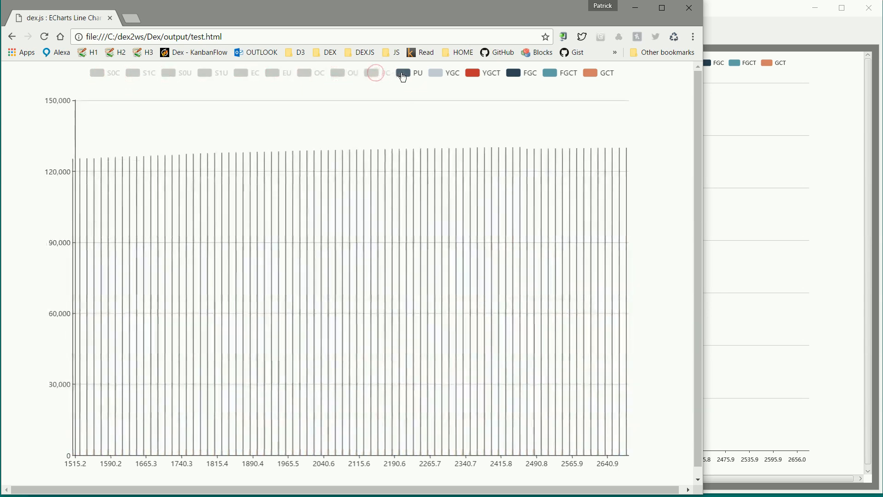
{"action": "left_click", "coordinate": [403, 74]}
{"action": "left_click", "coordinate": [591, 73]}
{"action": "left_click", "coordinate": [554, 74]}
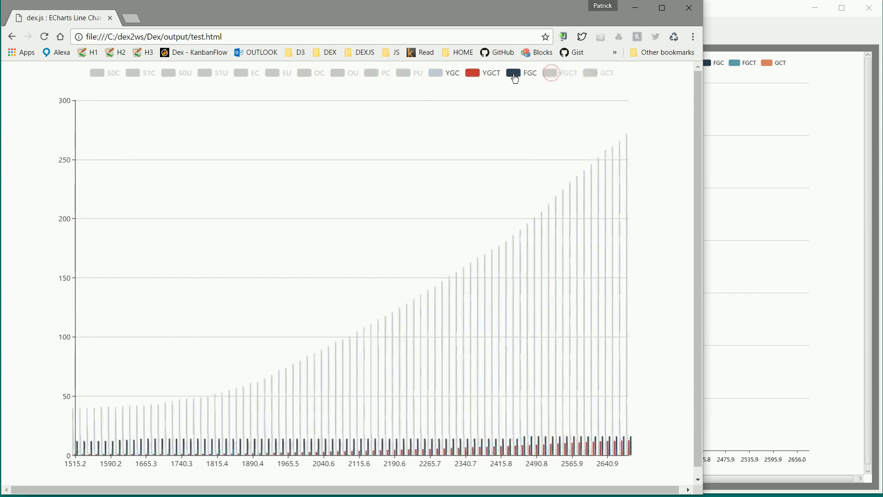
Hide the FGC and YGCT series in the test.html bar chart
{"action": "left_click", "coordinate": [510, 76]}
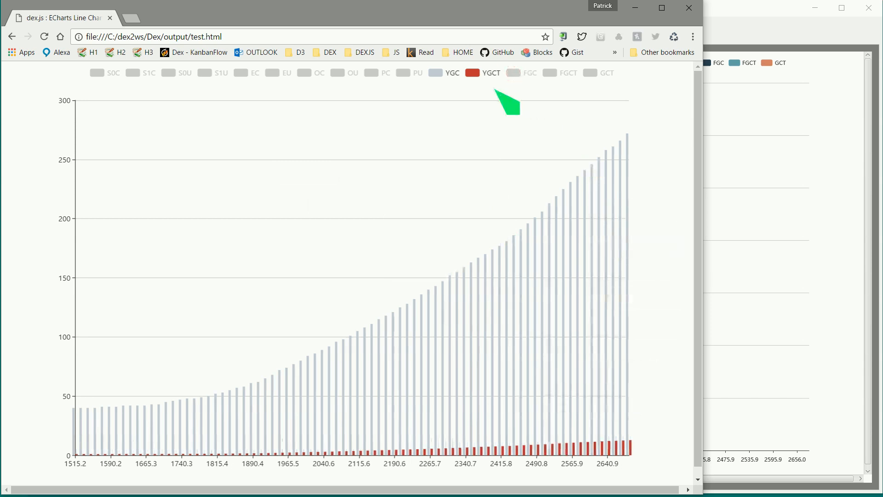
{"action": "left_click", "coordinate": [476, 77]}
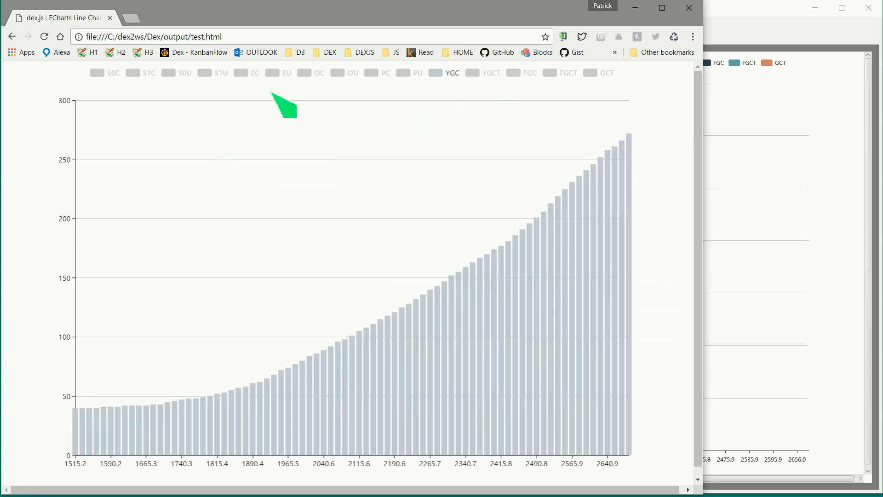
Switch back to Data Explorer and open the Network.dex project from the echarts demo folder
{"action": "left_click", "coordinate": [775, 21]}
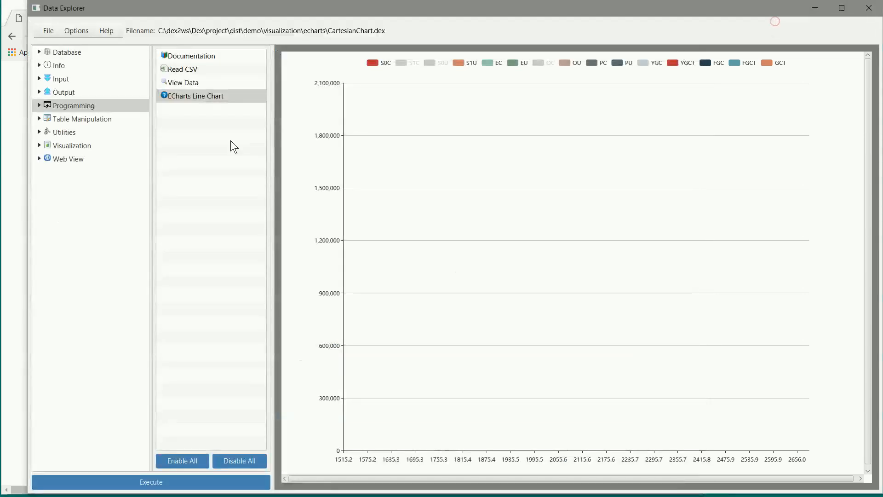
{"action": "left_click", "coordinate": [51, 31]}
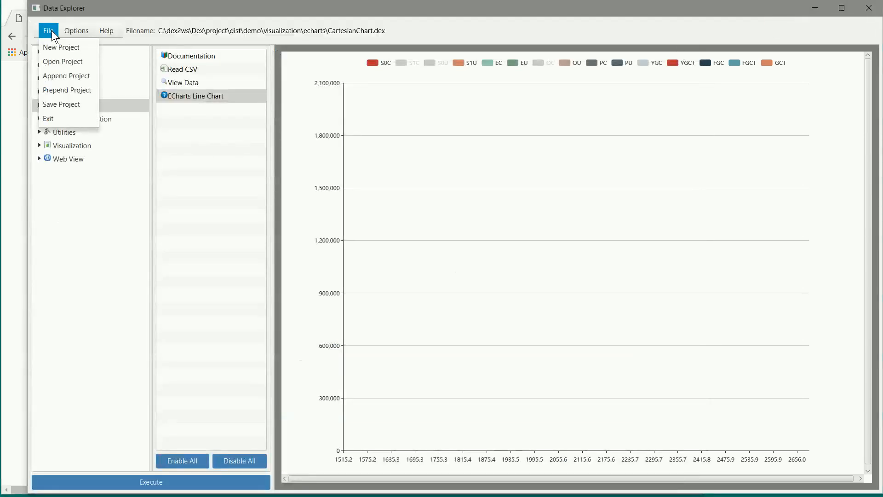
{"action": "left_click", "coordinate": [54, 61]}
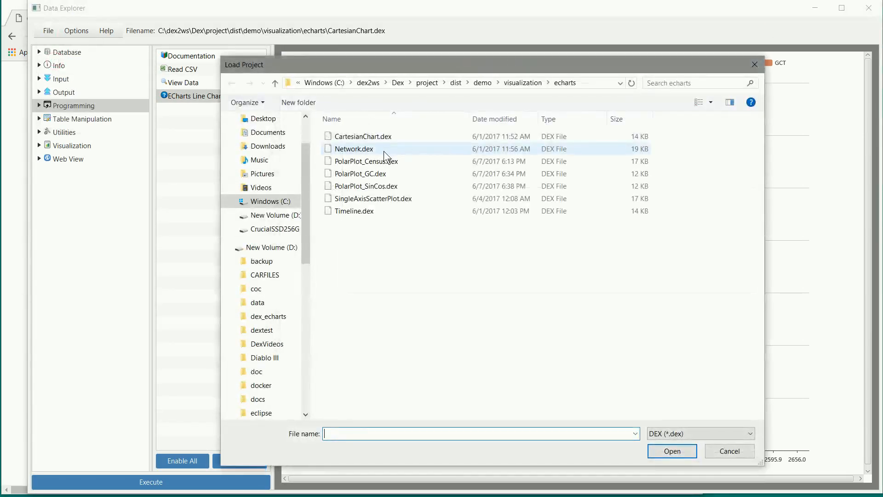
{"action": "double_click", "coordinate": [379, 150]}
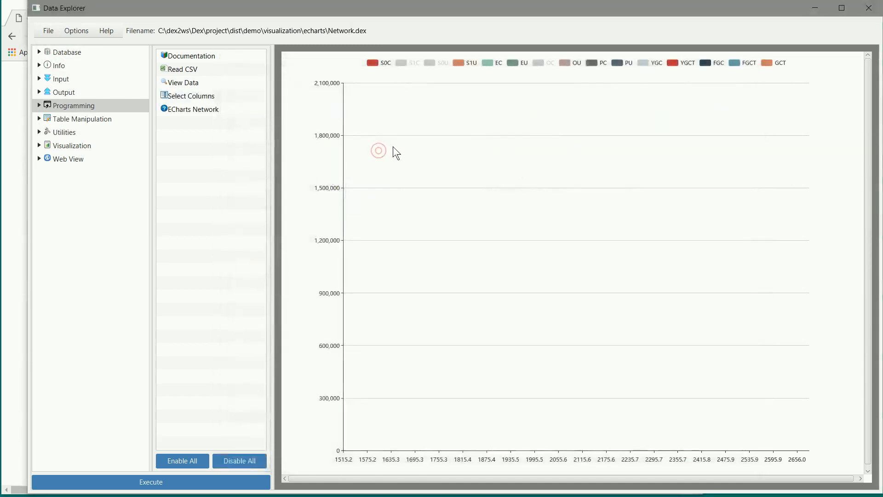
Review the network project's tasks, including the Read CSV source file and the columns chosen in Select Columns
{"action": "left_click", "coordinate": [184, 113]}
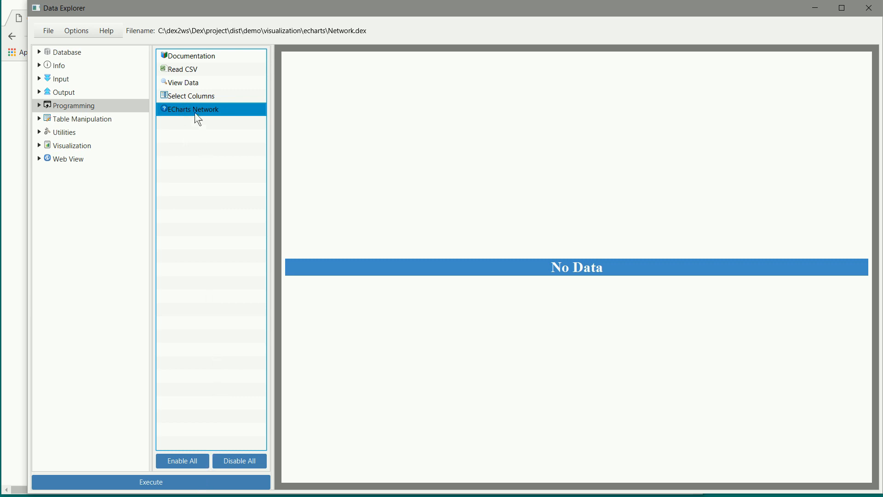
{"action": "left_click", "coordinate": [191, 56]}
{"action": "left_click", "coordinate": [190, 67]}
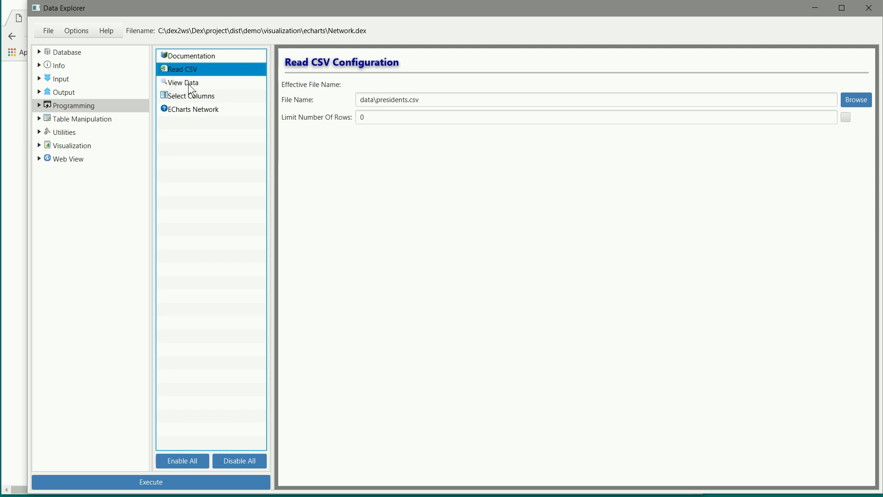
{"action": "left_click", "coordinate": [189, 84]}
{"action": "left_click", "coordinate": [193, 98]}
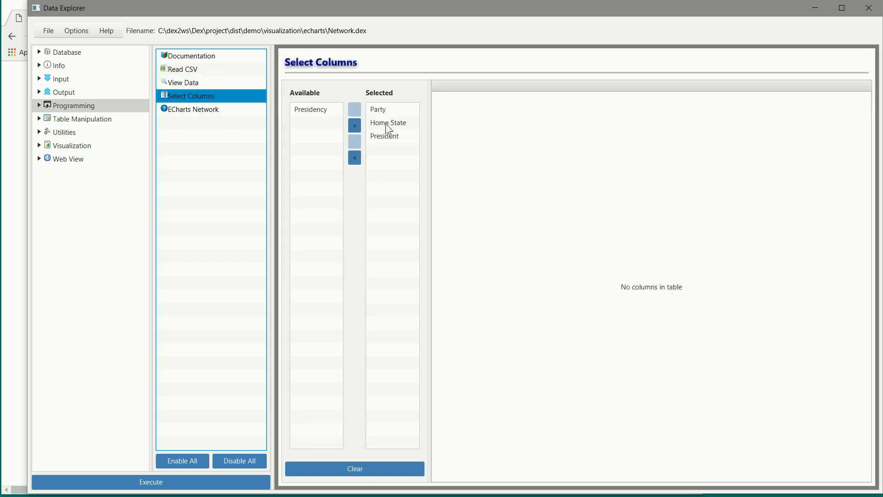
Select the ECharts Network task, execute the project and dismiss the job execution report
{"action": "left_click", "coordinate": [205, 112]}
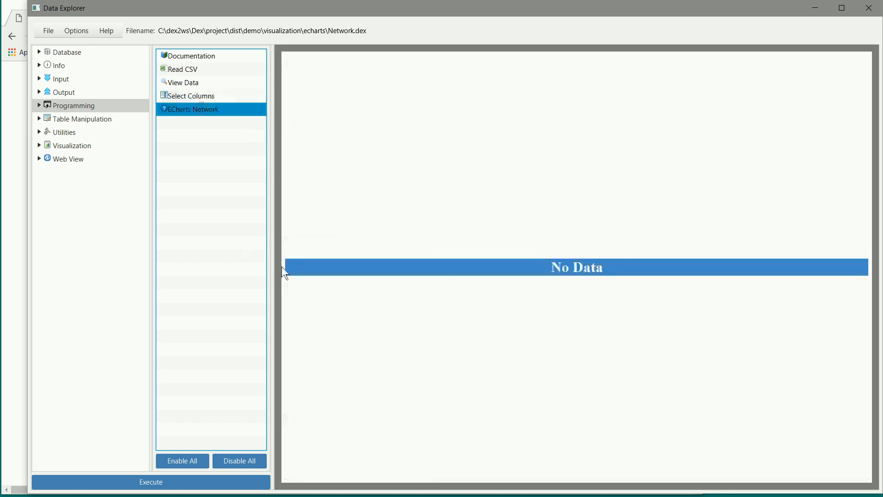
{"action": "left_click", "coordinate": [224, 486]}
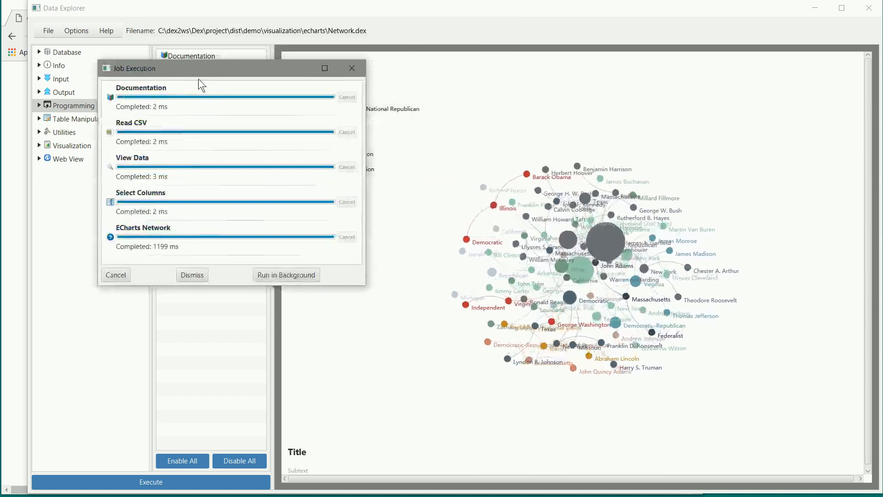
{"action": "left_click", "coordinate": [192, 276]}
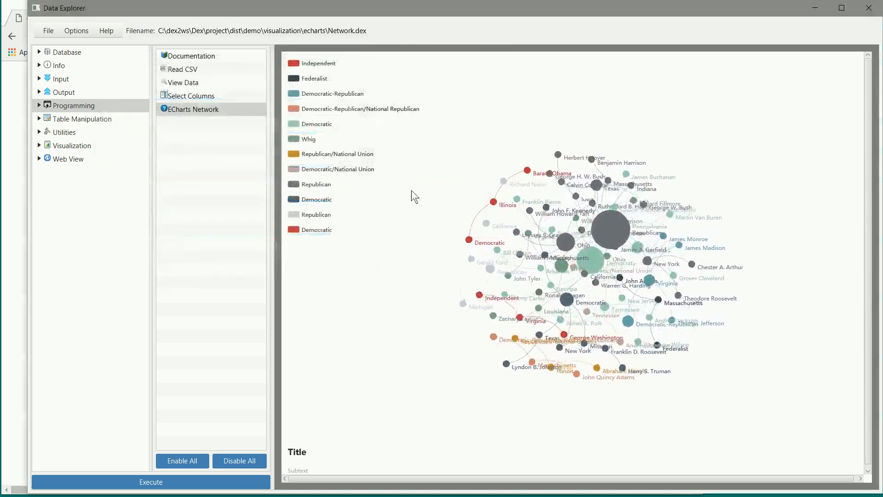
Hide the dark grey Republican, Democratic/National Union, Whig and green Democratic categories, and pull the dark Democratic node out of the network's centre
{"action": "left_click", "coordinate": [295, 183]}
{"action": "left_click", "coordinate": [295, 169]}
{"action": "left_click", "coordinate": [294, 139]}
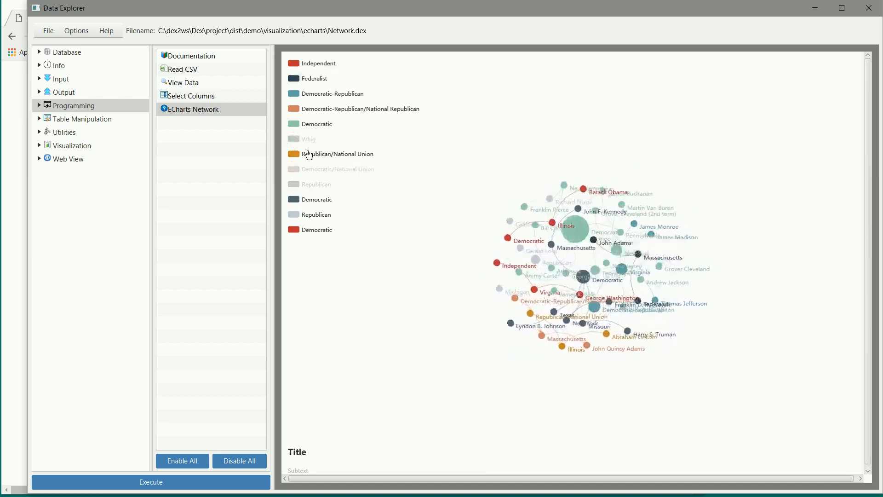
{"action": "left_click", "coordinate": [296, 125]}
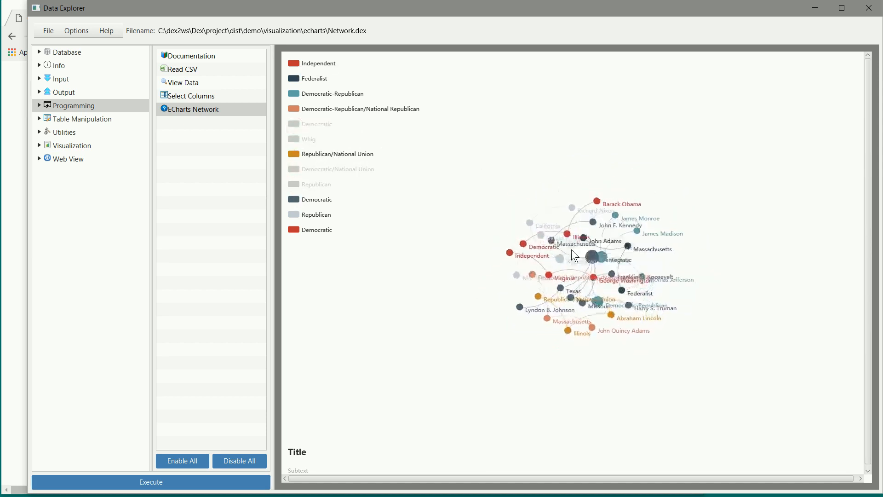
{"action": "mouse_move", "coordinate": [589, 249]}
{"action": "left_click_drag", "start_coordinate": [588, 252], "coordinate": [458, 178]}
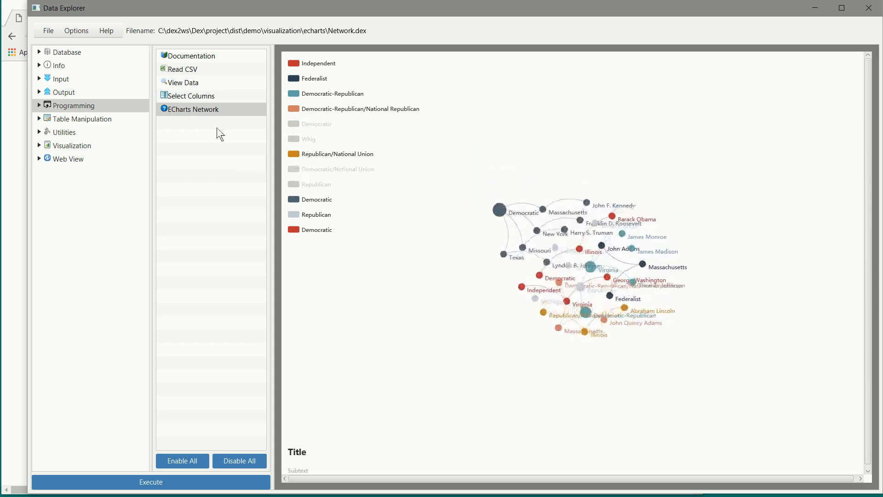
Open the ECharts Network configuration and move its window over the lower part of the task lists
{"action": "right_click", "coordinate": [203, 112]}
{"action": "left_click", "coordinate": [214, 163]}
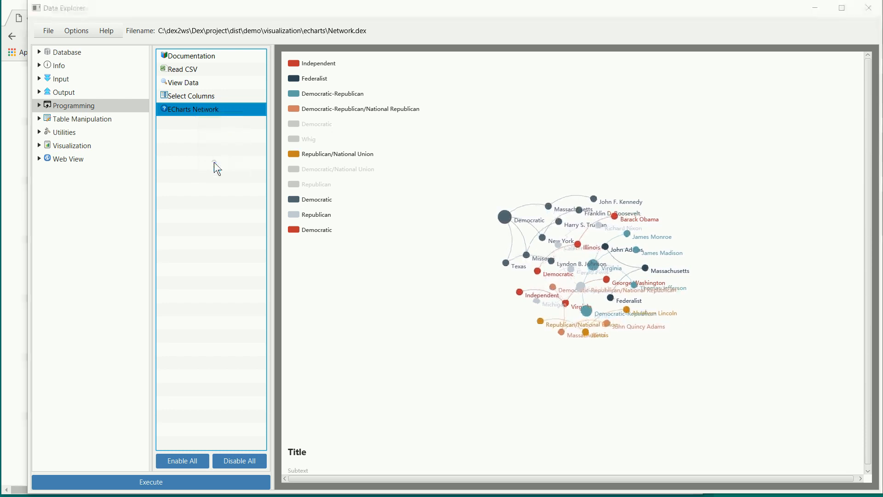
{"action": "left_click_drag", "start_coordinate": [341, 1], "coordinate": [138, 198]}
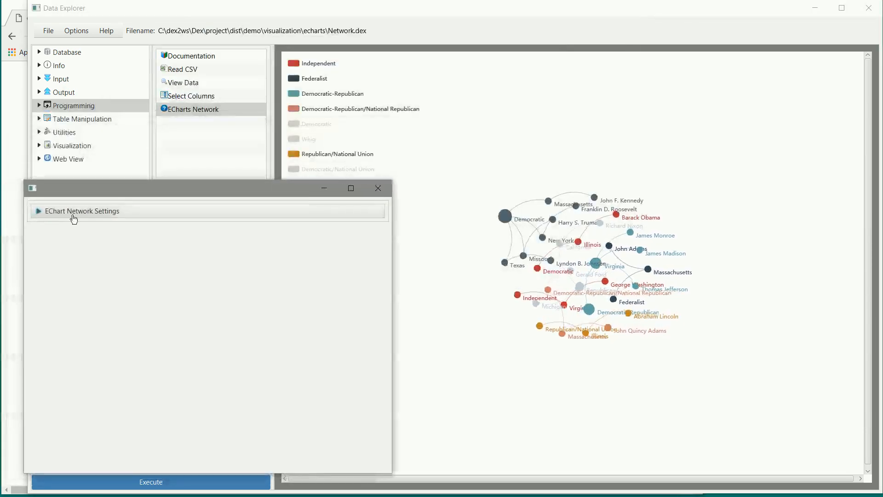
Set the network's layout to circular in the Miscellaneous settings, and narrow and shift the settings window off the chart
{"action": "left_click", "coordinate": [39, 211]}
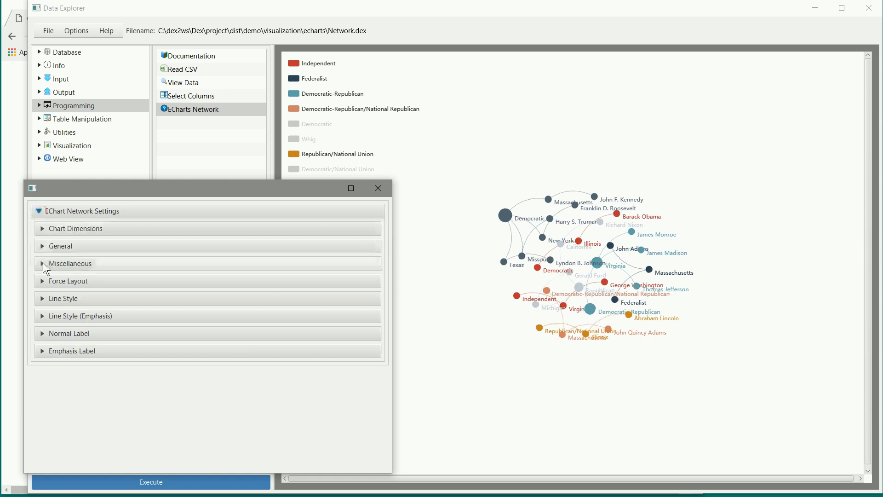
{"action": "left_click", "coordinate": [42, 263]}
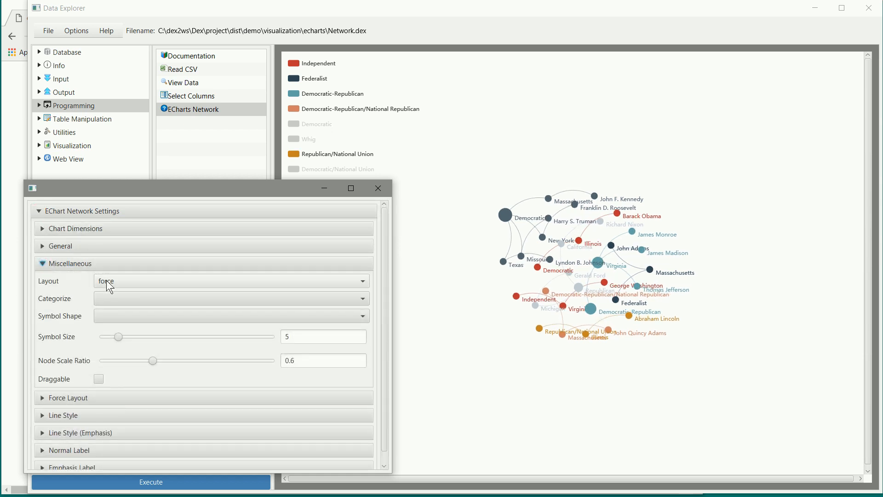
{"action": "left_click", "coordinate": [106, 280]}
{"action": "left_click", "coordinate": [120, 280]}
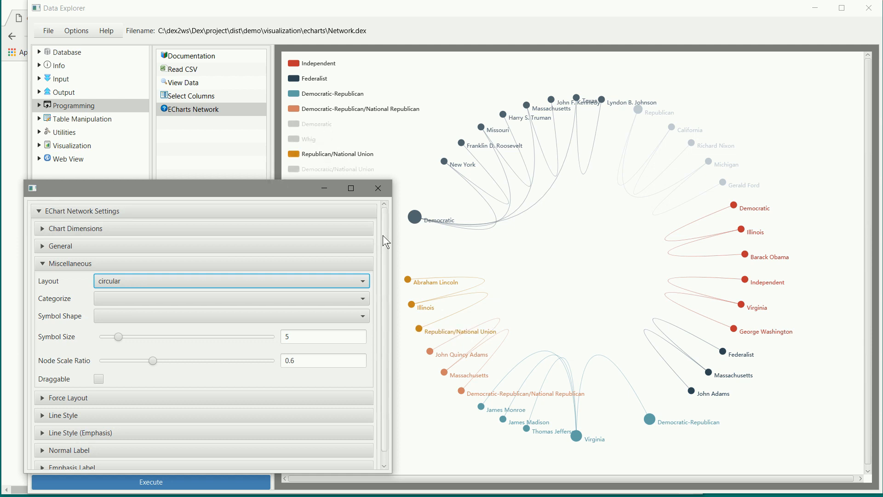
{"action": "left_click_drag", "start_coordinate": [393, 236], "coordinate": [279, 239]}
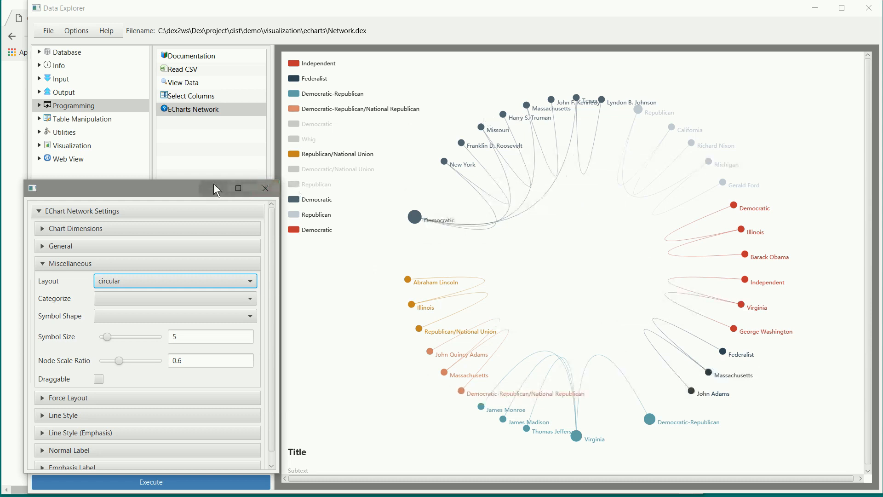
{"action": "left_click_drag", "start_coordinate": [172, 189], "coordinate": [153, 182]}
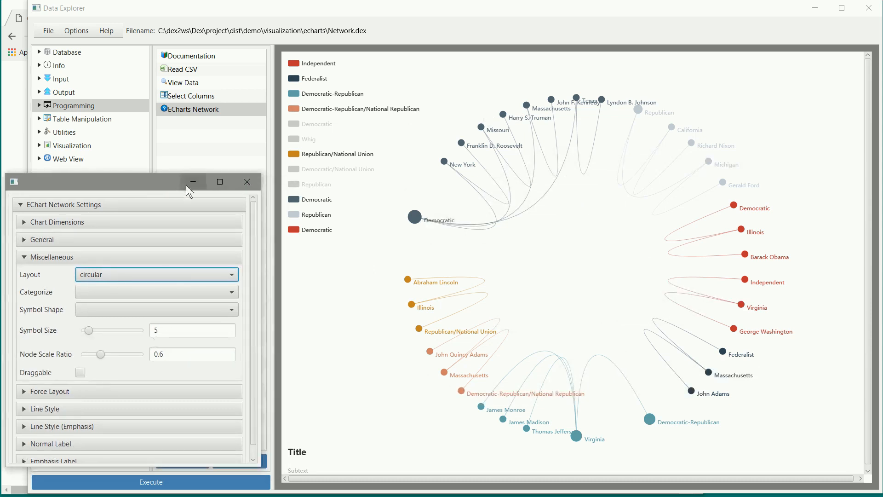
Categorize the network by Column Type and inspect the large Democratic and Republican party nodes
{"action": "left_click", "coordinate": [221, 292]}
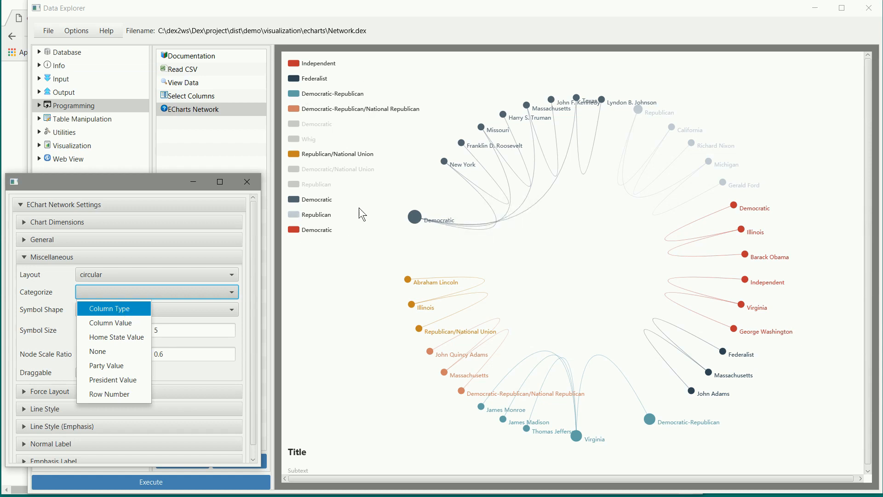
{"action": "left_click", "coordinate": [122, 306]}
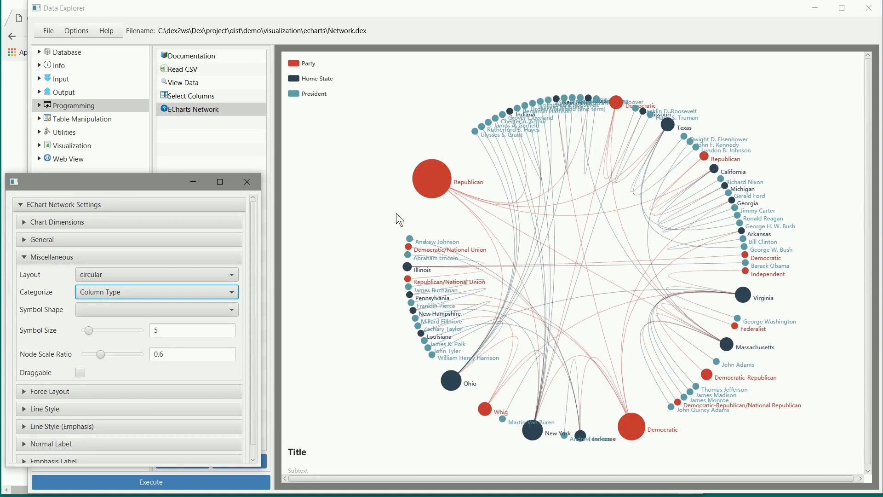
{"action": "mouse_move", "coordinate": [617, 105]}
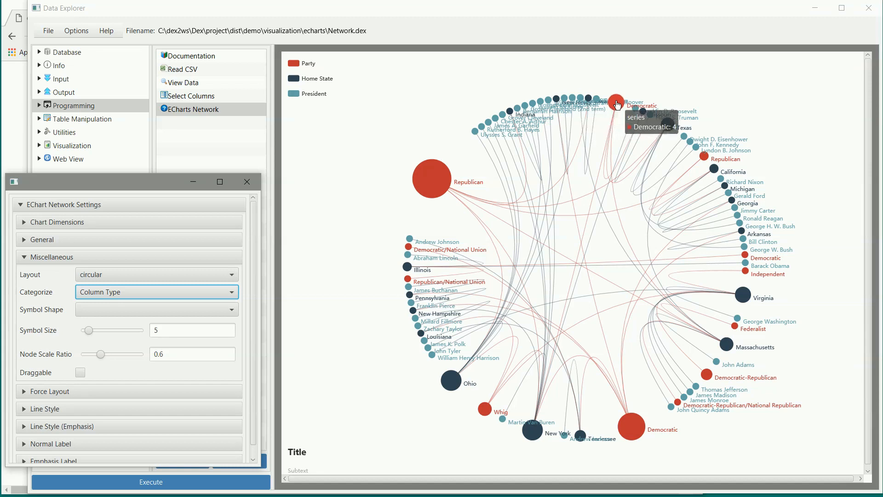
{"action": "mouse_move", "coordinate": [428, 193]}
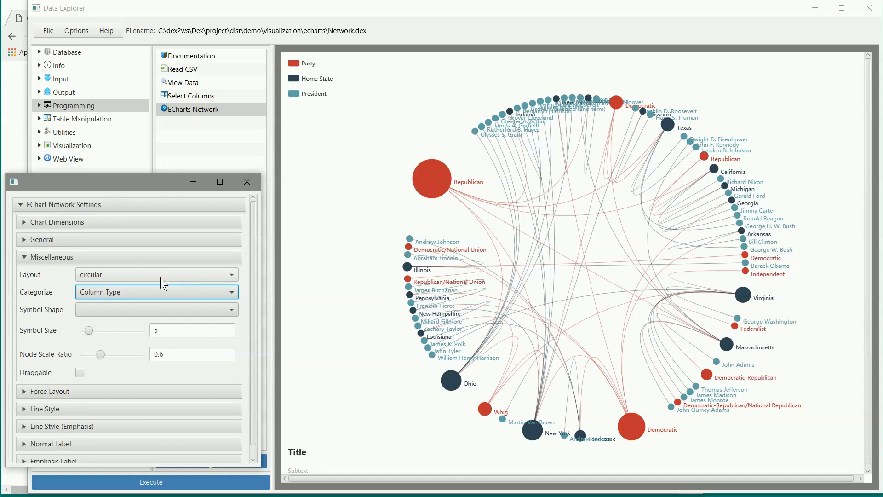
Try categorizing the network by Column Value and by Home State Value
{"action": "left_click", "coordinate": [148, 290]}
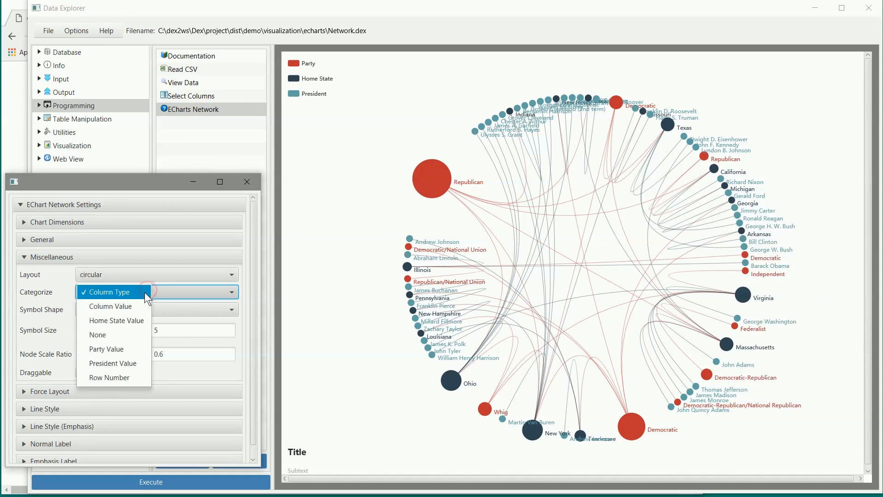
{"action": "left_click", "coordinate": [133, 306]}
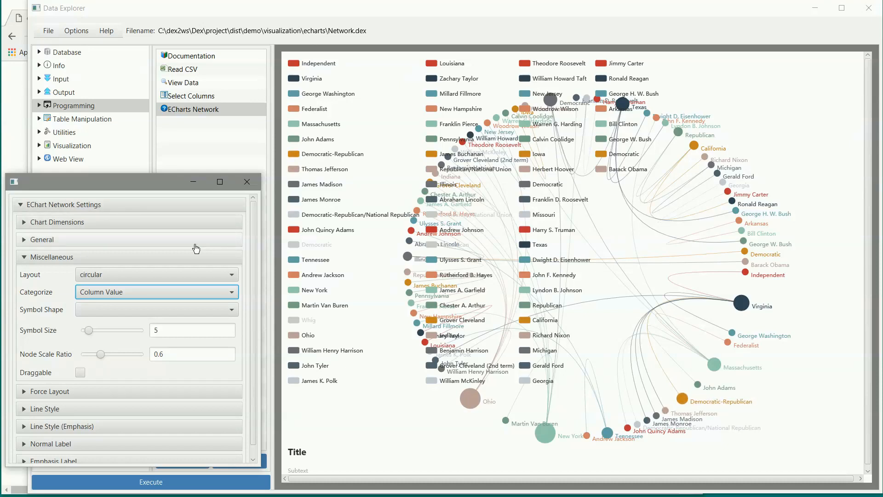
{"action": "left_click", "coordinate": [176, 295]}
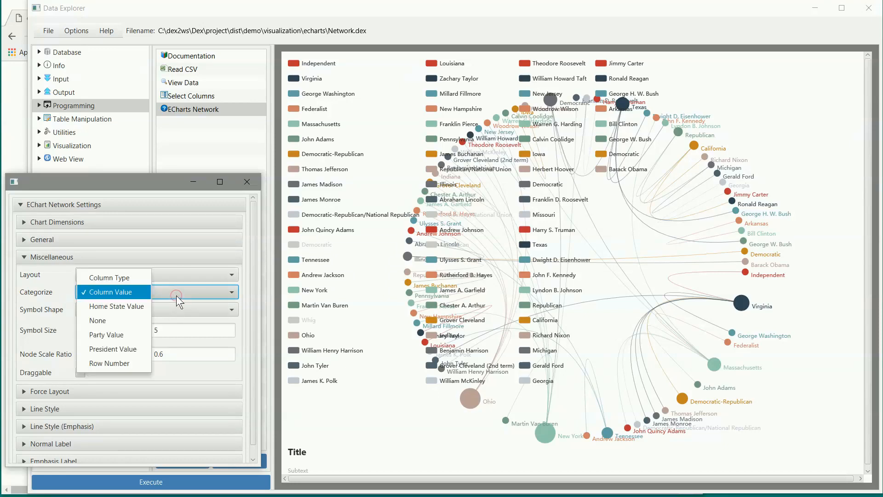
{"action": "left_click", "coordinate": [92, 304]}
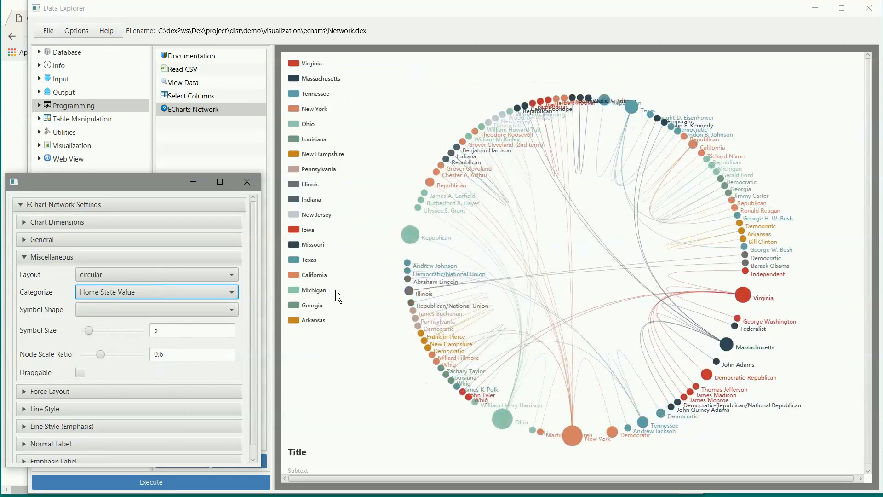
Hide the Louisiana, Ohio, New York and Tennessee categories in the circular network
{"action": "left_click", "coordinate": [295, 139]}
{"action": "left_click", "coordinate": [294, 125]}
{"action": "left_click", "coordinate": [295, 109]}
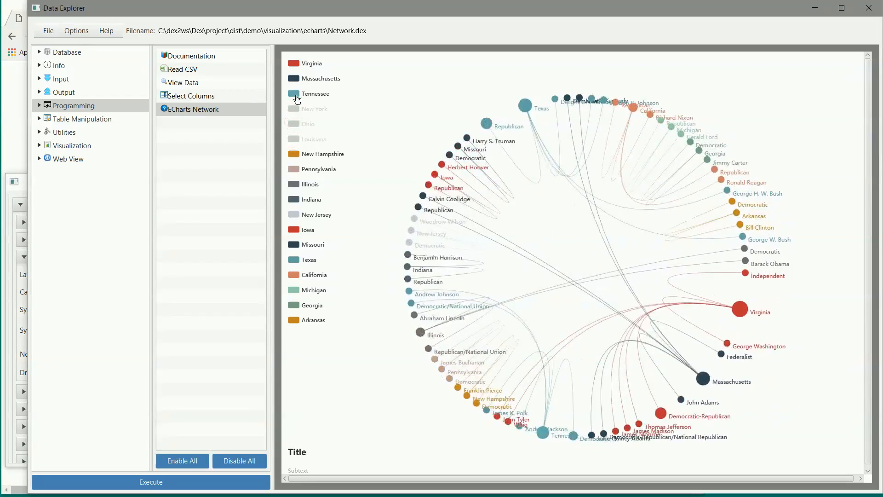
{"action": "left_click", "coordinate": [295, 95]}
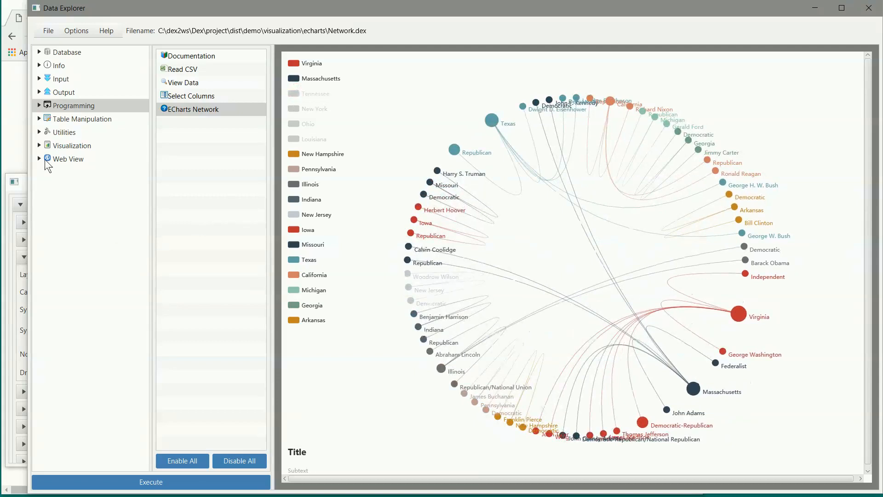
Return to the network settings window and set the categorization to None
{"action": "left_click", "coordinate": [18, 189]}
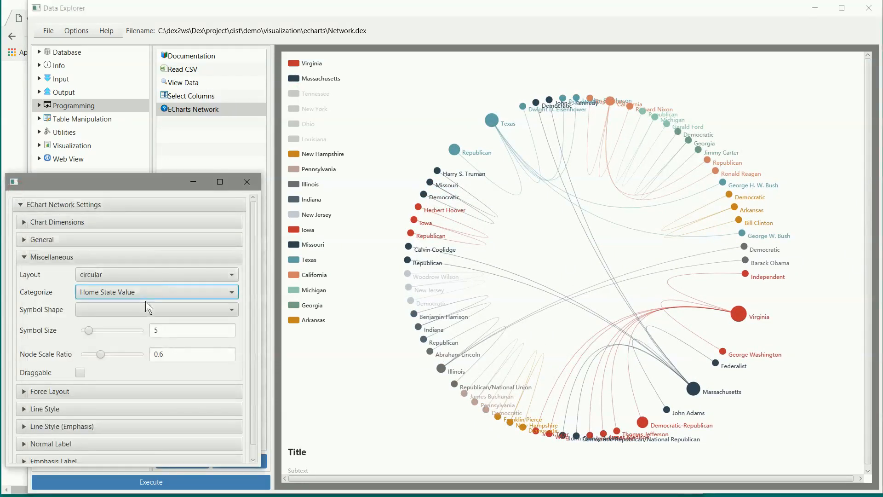
{"action": "left_click", "coordinate": [149, 290]}
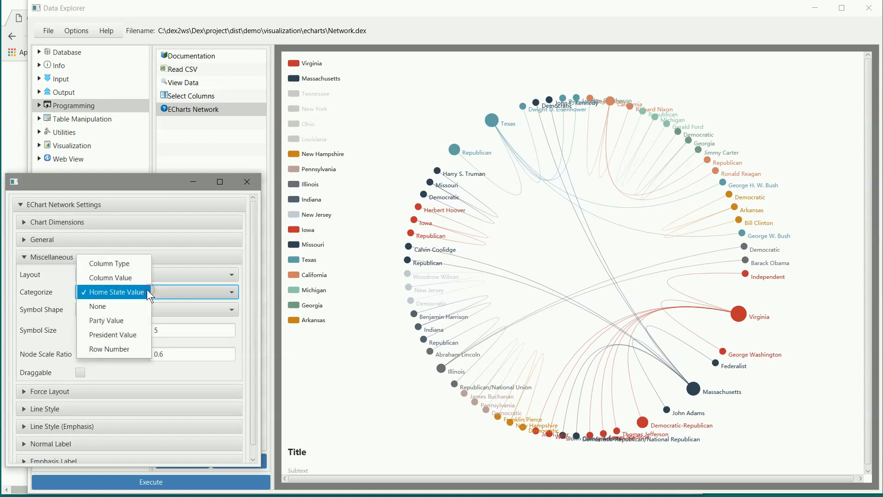
{"action": "left_click", "coordinate": [115, 306]}
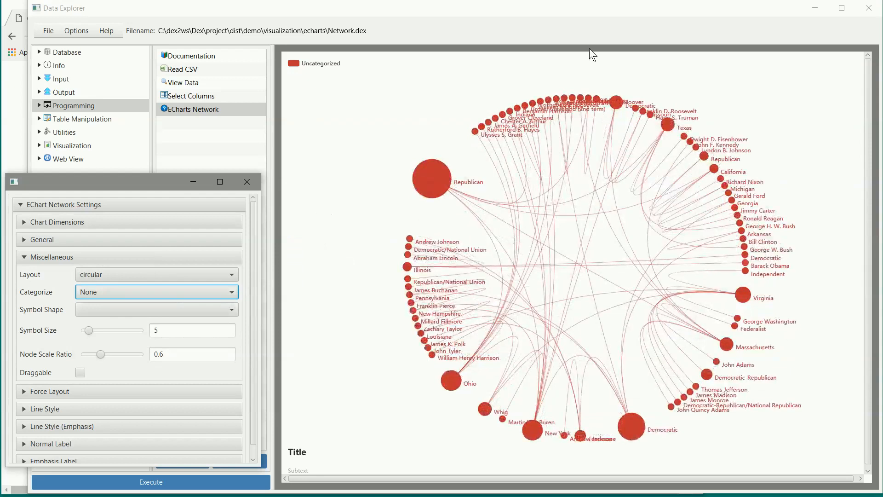
Compare the network categorized by Party Value and by President Value, leaving the categorization on Party Value
{"action": "left_click", "coordinate": [184, 289]}
{"action": "left_click", "coordinate": [135, 307]}
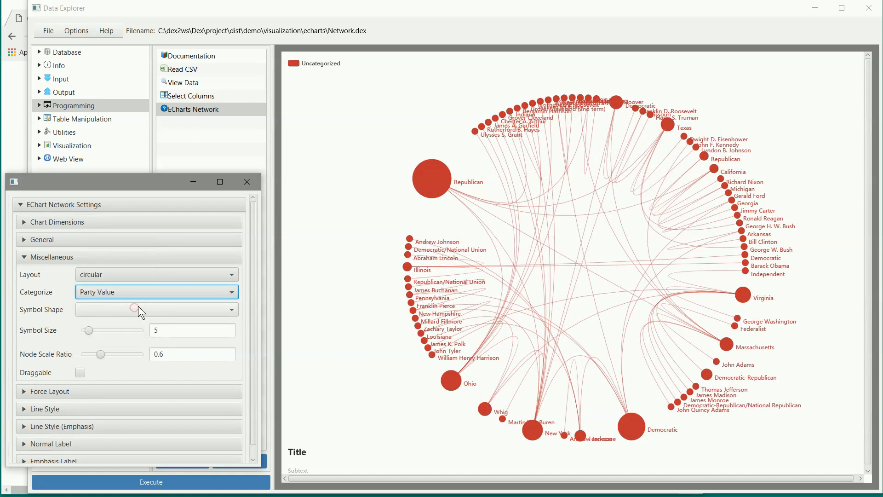
{"action": "left_click", "coordinate": [157, 294]}
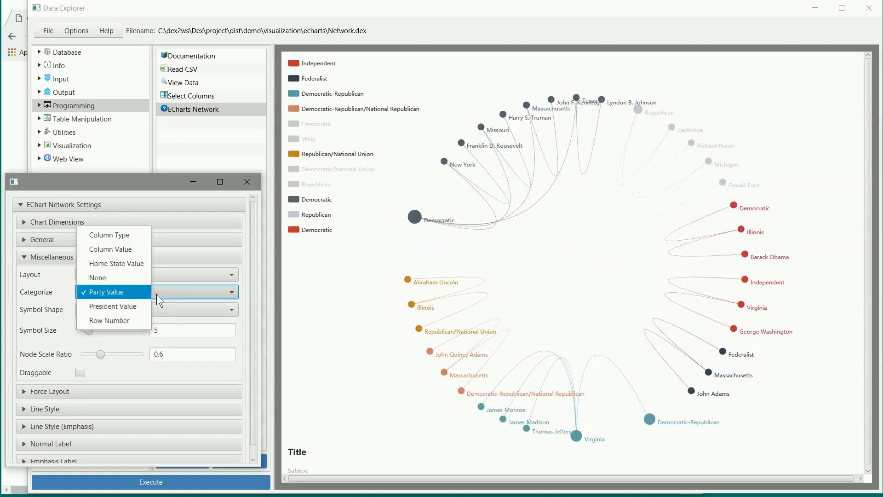
{"action": "left_click", "coordinate": [133, 306]}
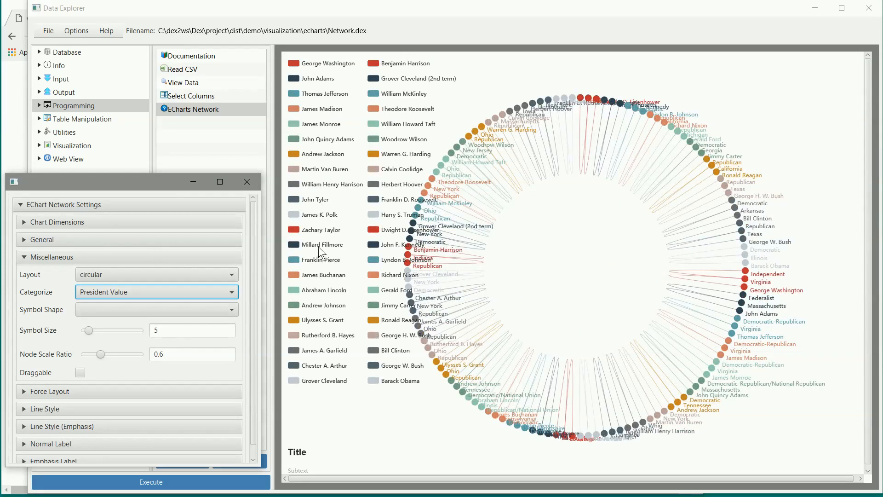
{"action": "left_click", "coordinate": [117, 308]}
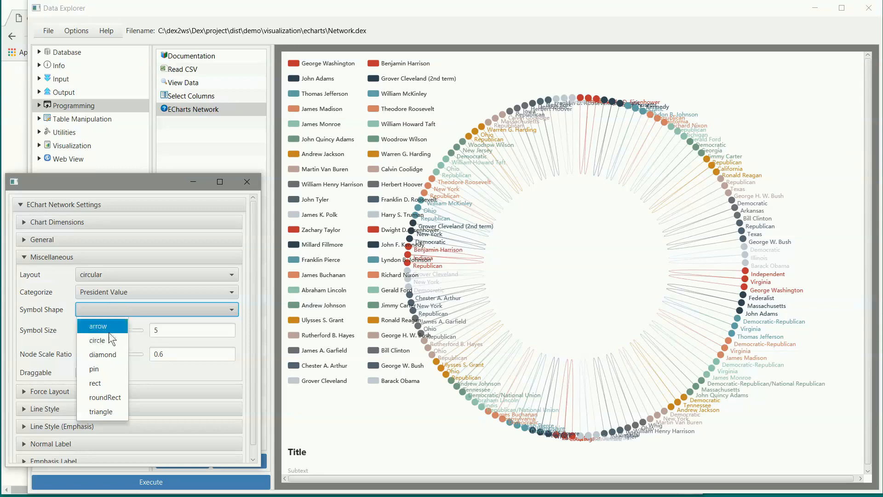
{"action": "left_click", "coordinate": [166, 290]}
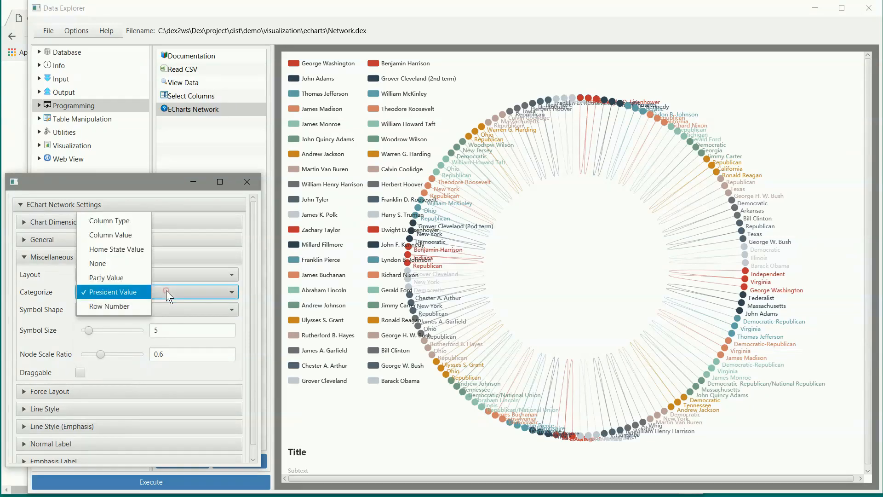
{"action": "left_click", "coordinate": [125, 276]}
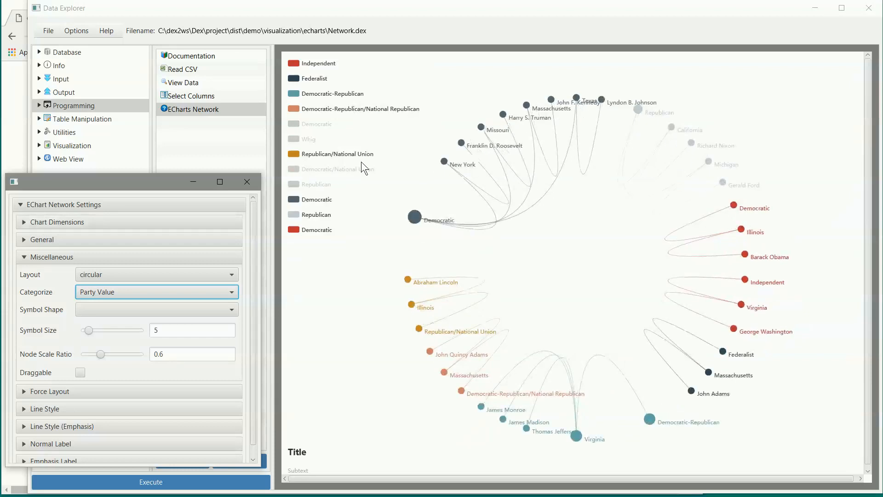
Show the hidden Republican, Democratic/National Union, Whig and Democratic categories in the network, and hide the light grey Republican category
{"action": "left_click", "coordinate": [295, 184]}
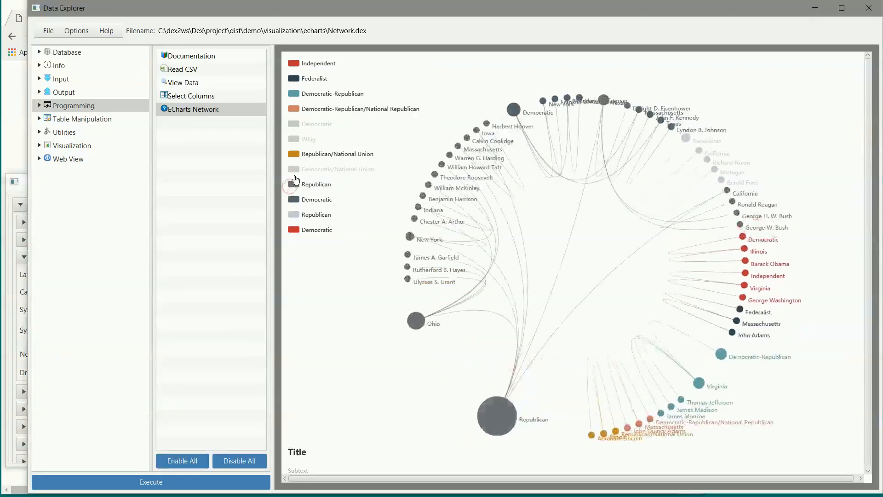
{"action": "left_click", "coordinate": [295, 168]}
{"action": "left_click", "coordinate": [293, 139]}
{"action": "left_click", "coordinate": [294, 124]}
{"action": "left_click", "coordinate": [295, 215]}
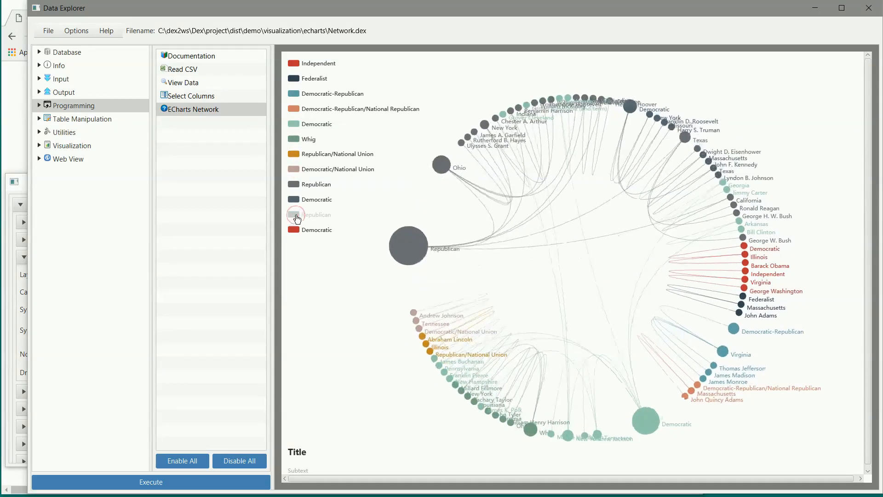
{"action": "left_click", "coordinate": [23, 188]}
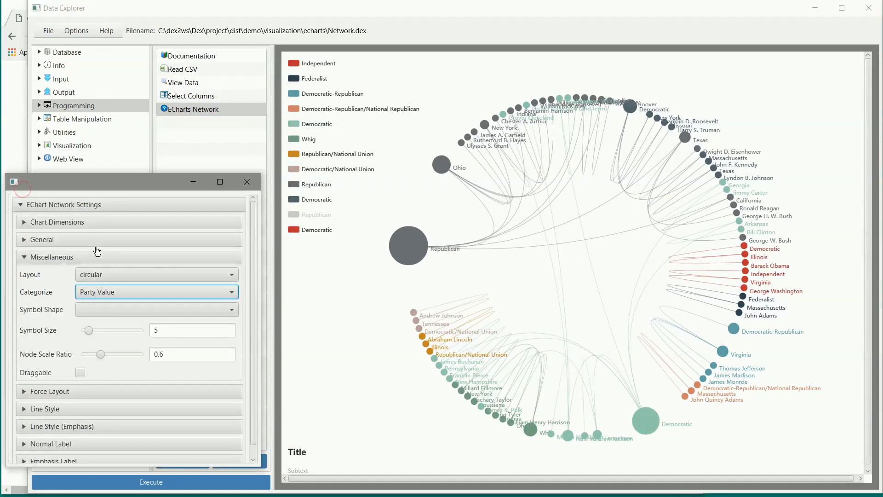
{"action": "left_click", "coordinate": [105, 277]}
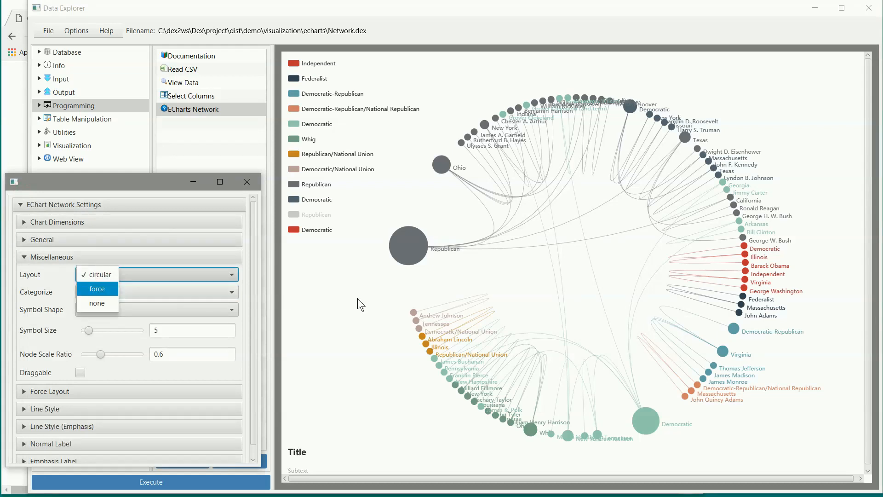
{"action": "left_click", "coordinate": [343, 298]}
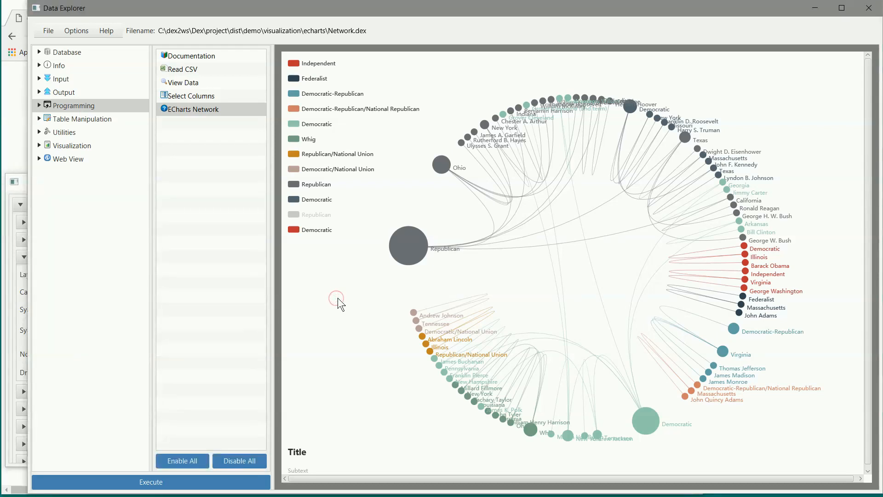
Save the network chart as test.html in the Dex output folder, replacing the existing file
{"action": "left_click", "coordinate": [352, 138]}
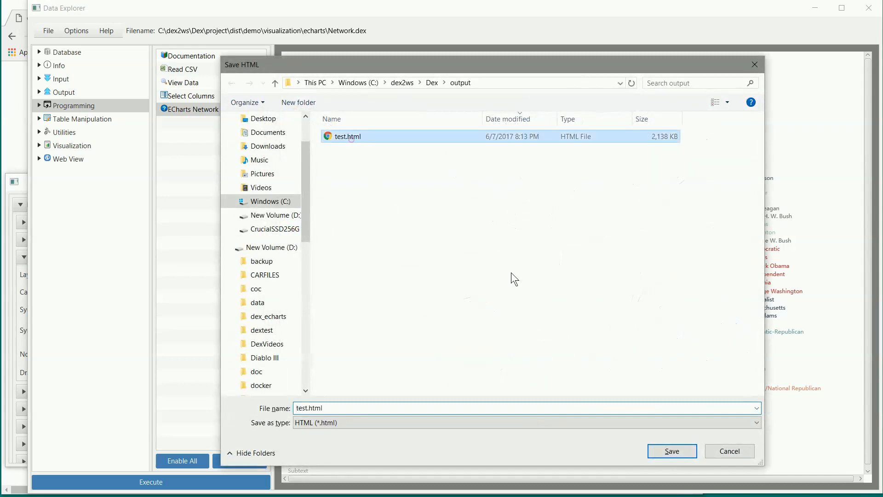
{"action": "left_click", "coordinate": [660, 450]}
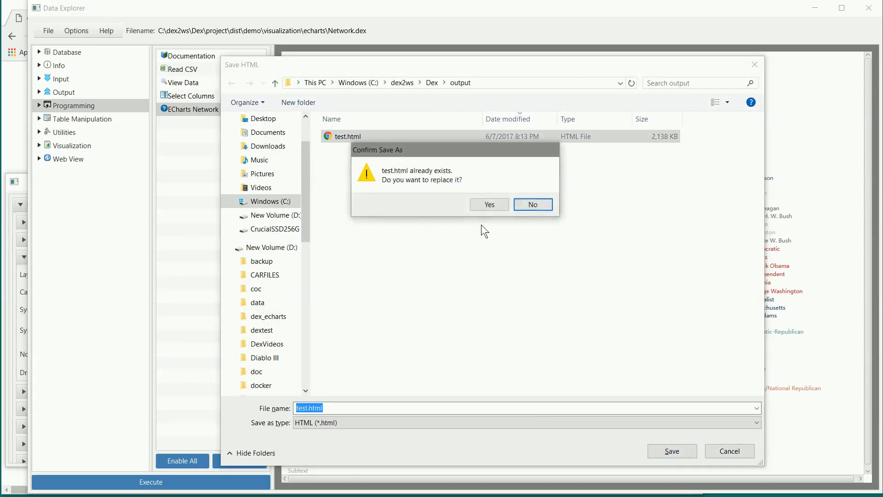
{"action": "left_click", "coordinate": [489, 205]}
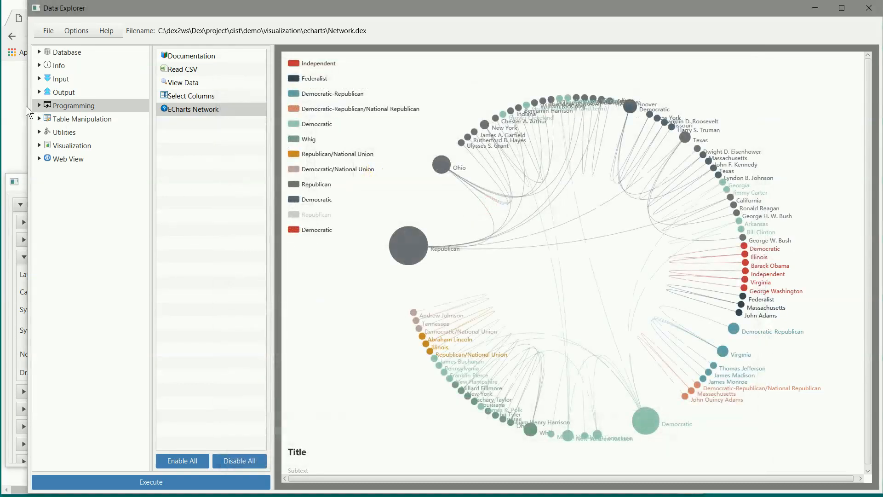
Reload test.html in Chrome and hide the Republican/National Union, Whig, green Democratic, dark blue Democratic and dark grey Republican categories
{"action": "left_click", "coordinate": [26, 106]}
{"action": "left_click", "coordinate": [44, 37]}
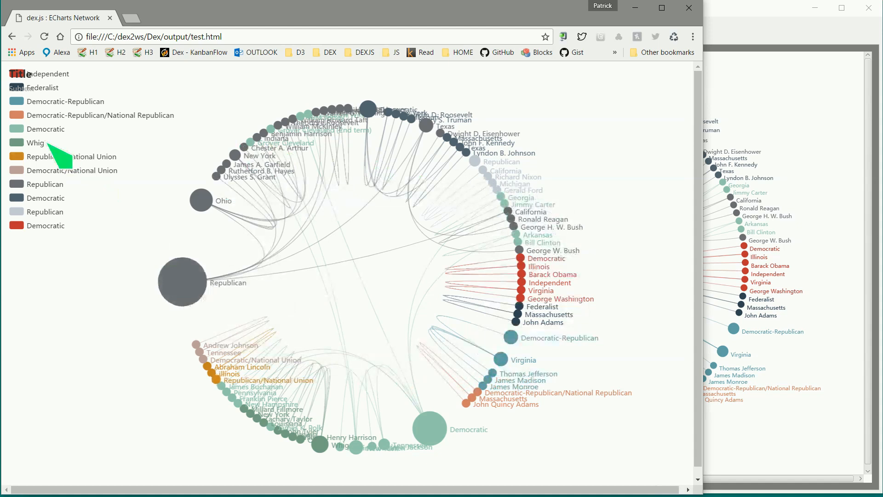
{"action": "left_click", "coordinate": [18, 155]}
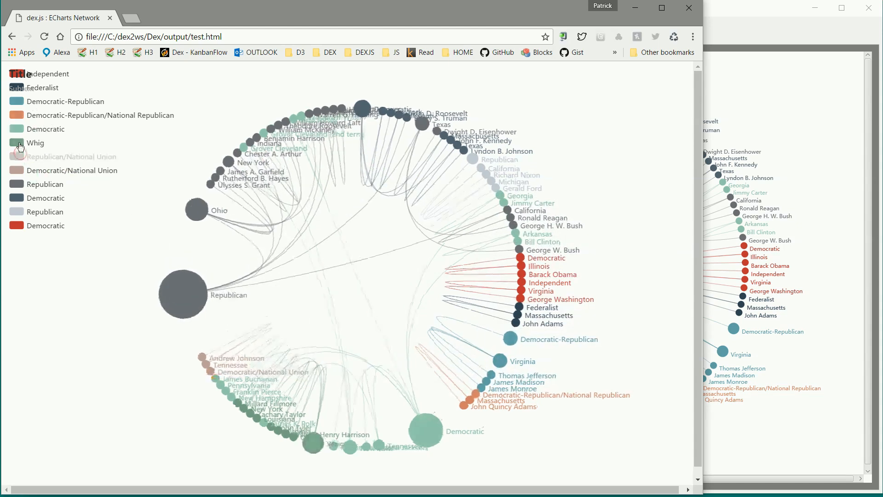
{"action": "left_click", "coordinate": [19, 145]}
{"action": "left_click", "coordinate": [17, 129]}
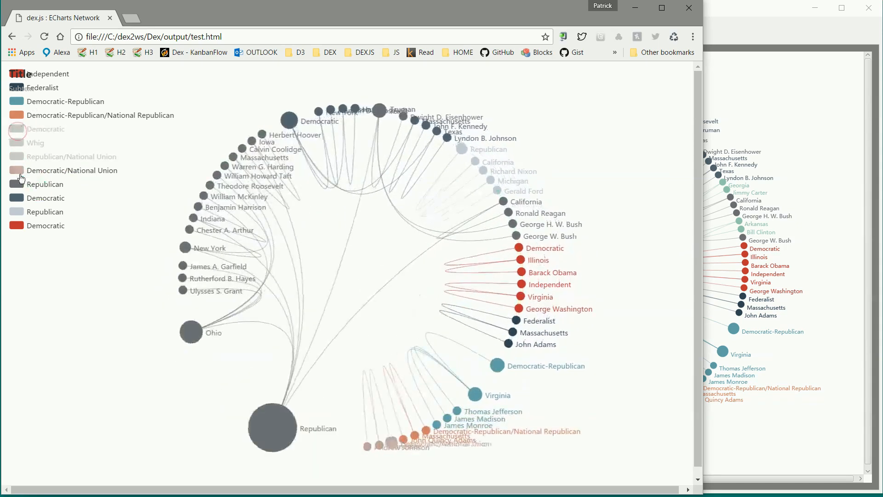
{"action": "left_click", "coordinate": [18, 197]}
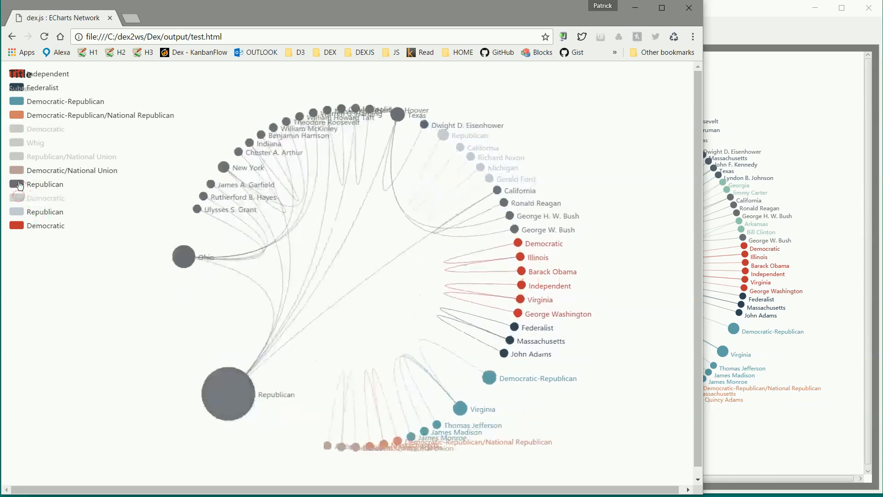
{"action": "left_click", "coordinate": [20, 185]}
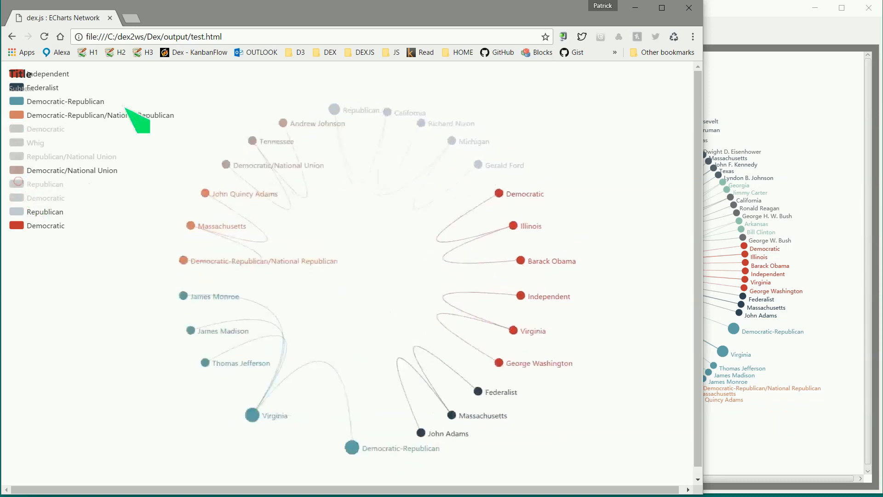
Highlight the local file address of the exported test.html page in Chrome
{"action": "left_click", "coordinate": [239, 35]}
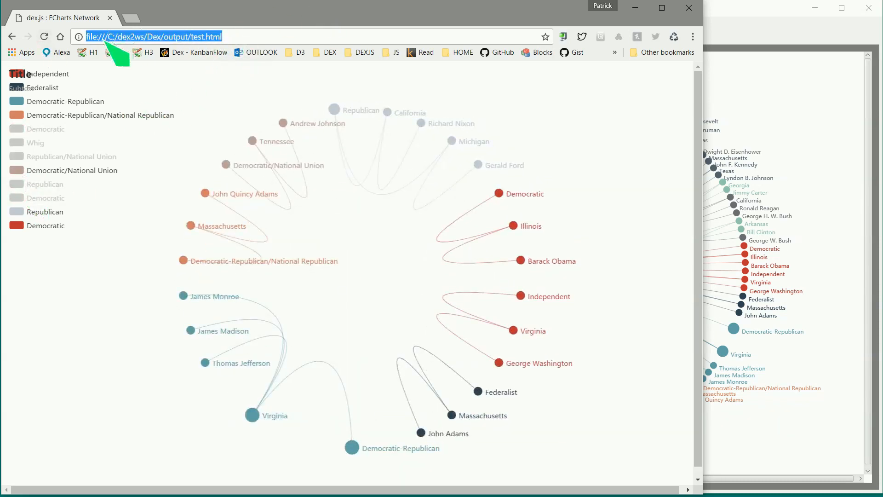
{"action": "double_click", "coordinate": [93, 37]}
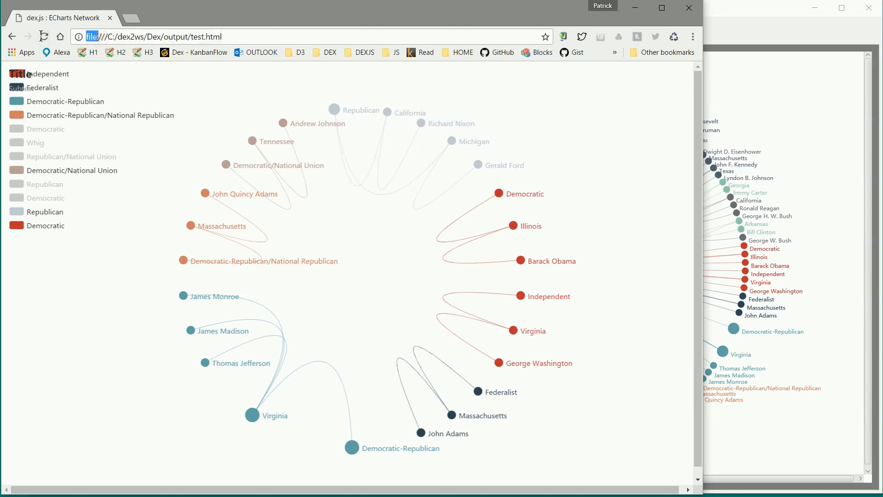
{"action": "left_click", "coordinate": [183, 15]}
Return to Data Explorer, set the network layout to force and show the hidden light grey Republican category
{"action": "left_click", "coordinate": [736, 11]}
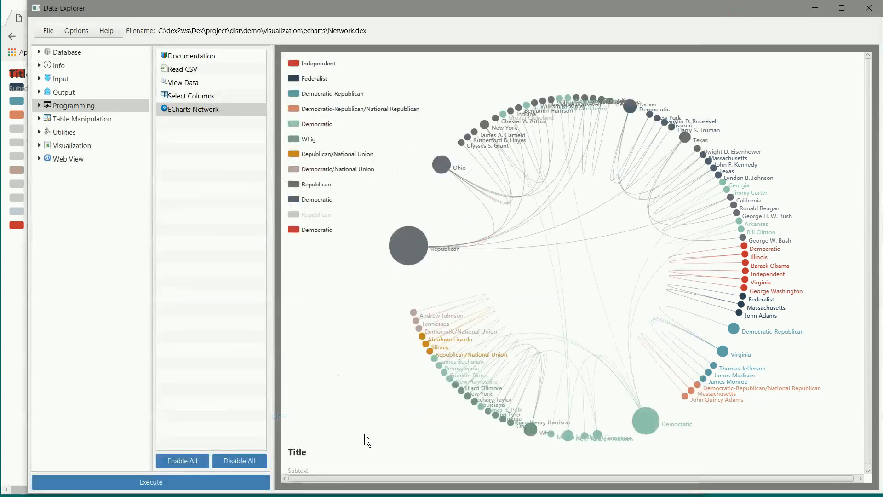
{"action": "key", "text": "alt+Tab"}
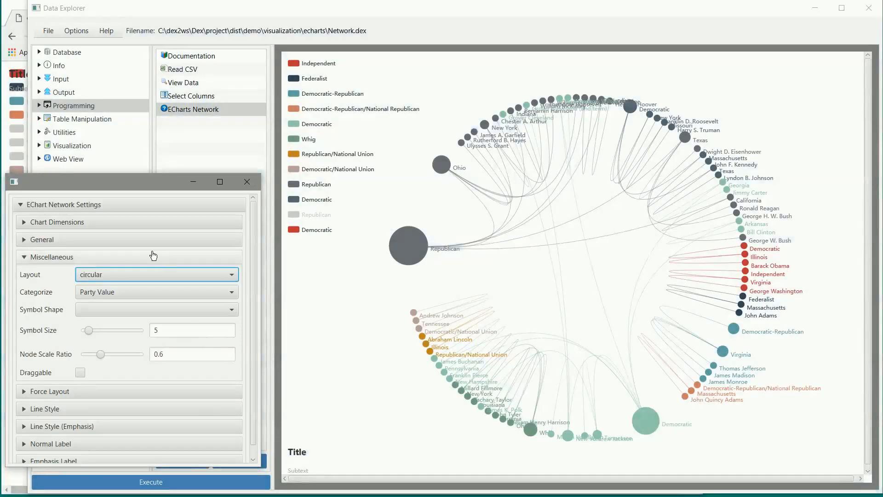
{"action": "left_click", "coordinate": [107, 273]}
{"action": "left_click", "coordinate": [101, 288]}
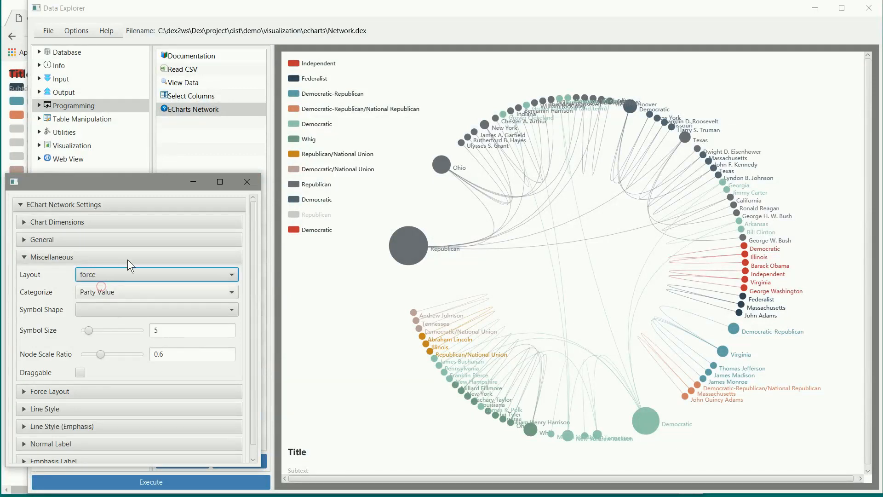
{"action": "left_click", "coordinate": [37, 258]}
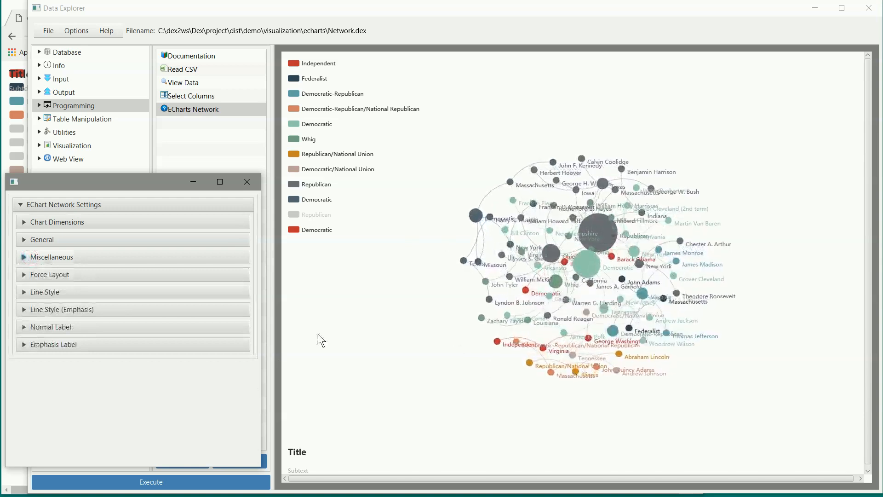
{"action": "left_click", "coordinate": [301, 216]}
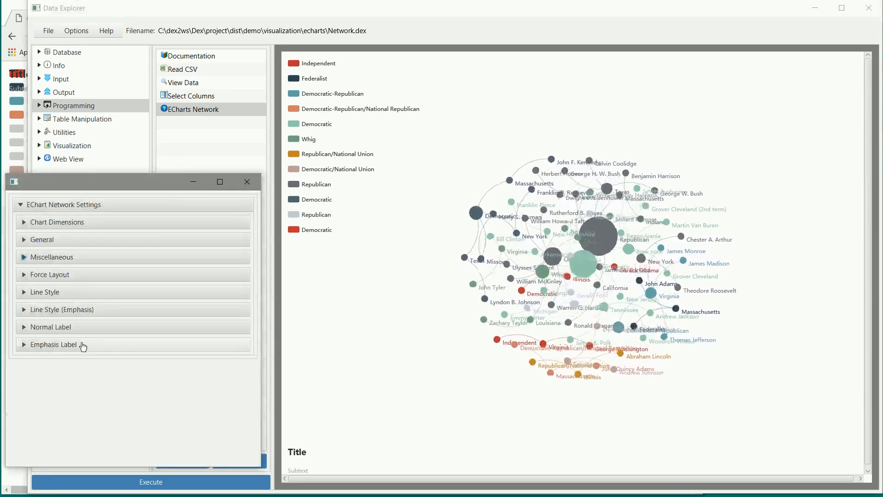
Try gravity values of 0.9 and 0.00 in the network's Force Layout settings
{"action": "left_click", "coordinate": [25, 275]}
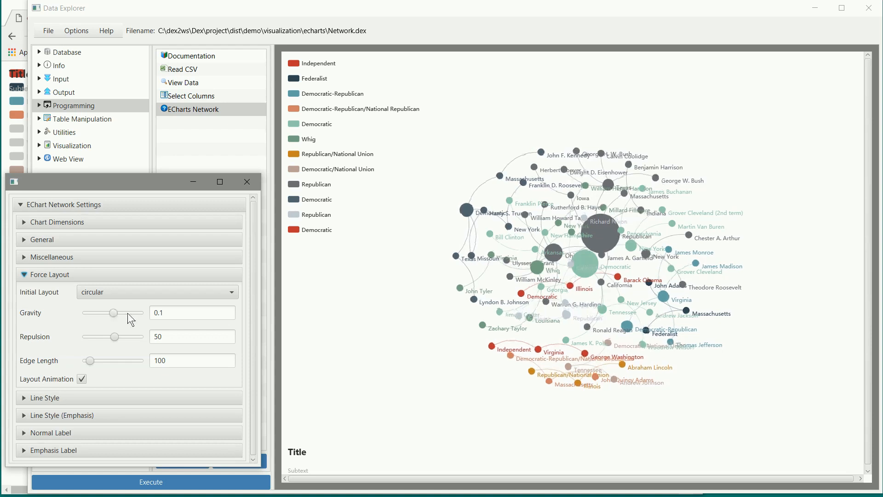
{"action": "left_click_drag", "start_coordinate": [114, 315], "coordinate": [120, 314]}
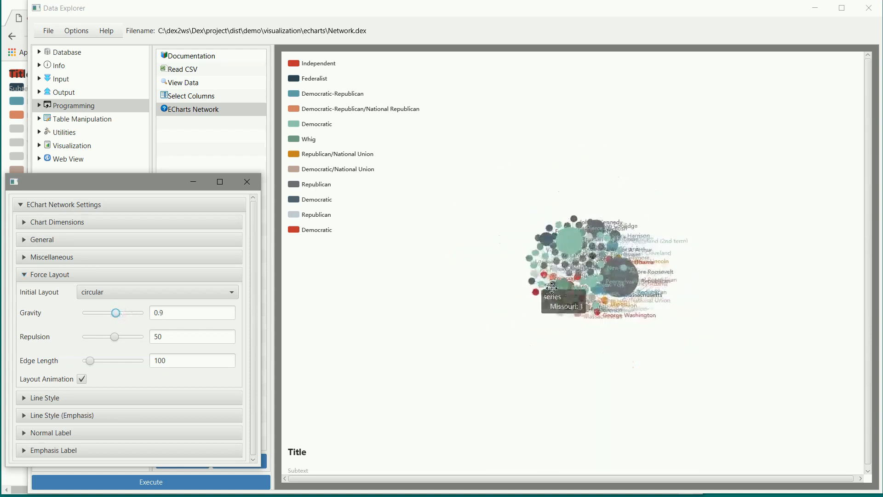
{"action": "left_click", "coordinate": [195, 314]}
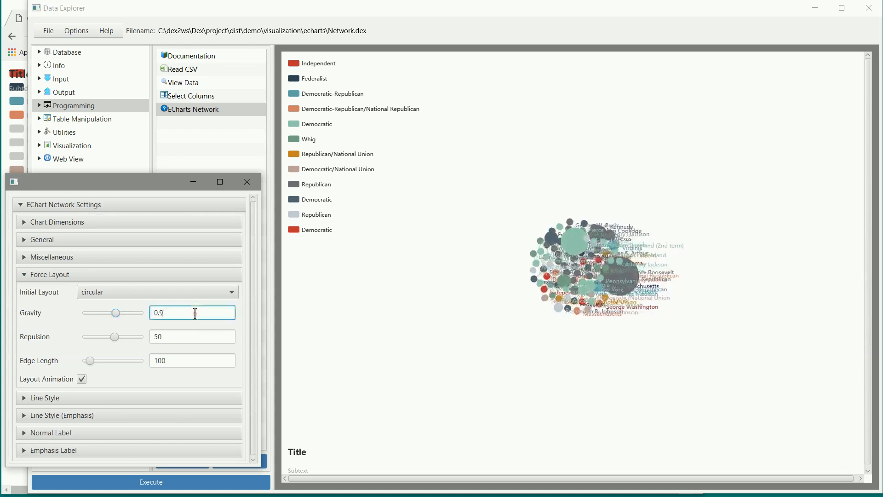
{"action": "key", "text": "BackSpace"}
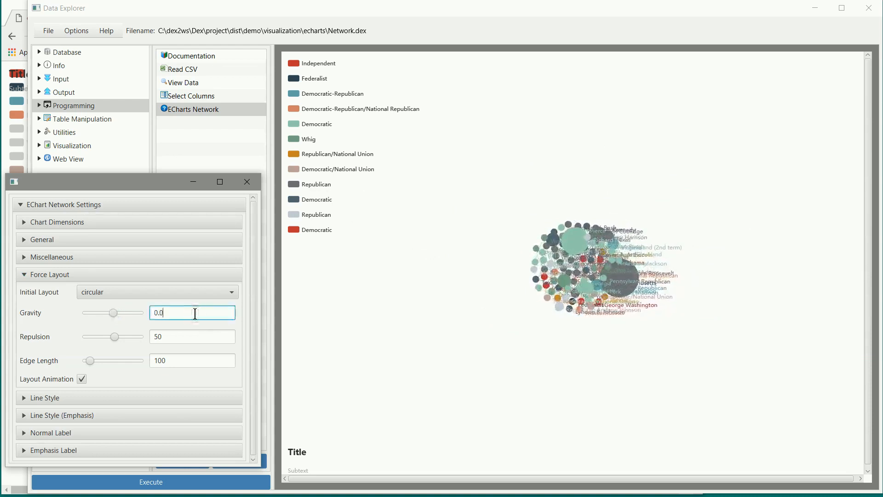
{"action": "type", "text": "00"}
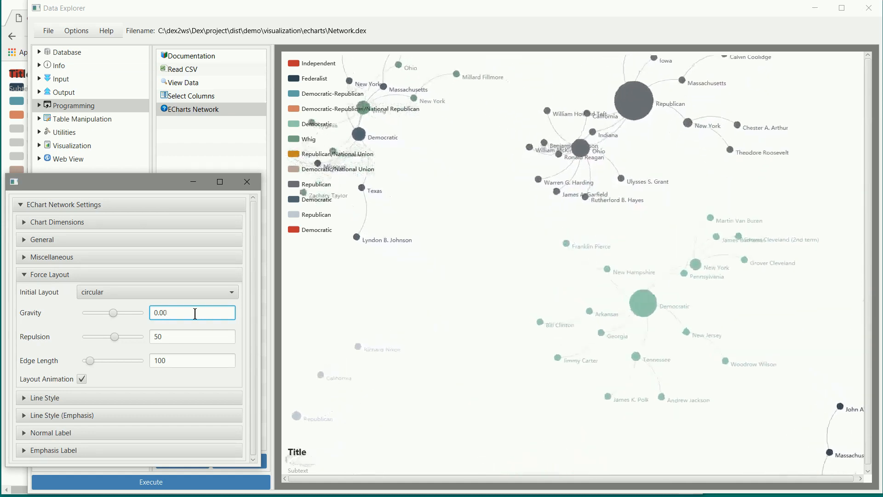
Set the force layout's gravity to 0.1
{"action": "key", "text": "BackSpace"}
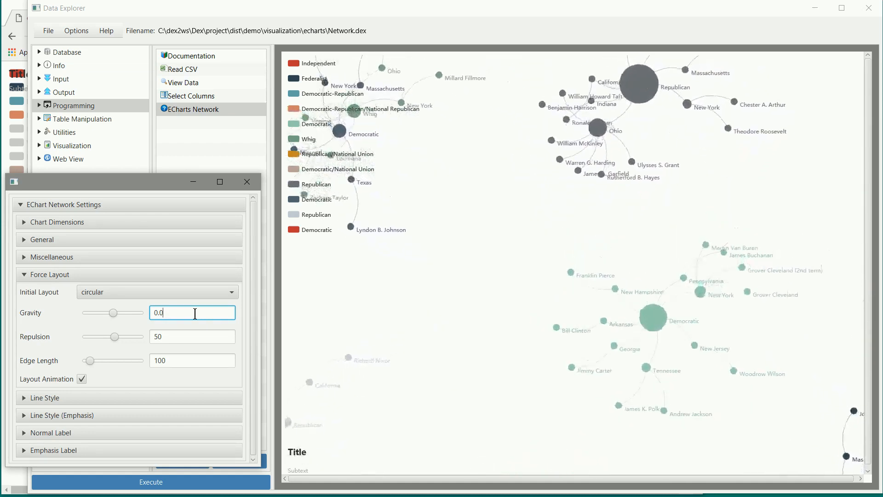
{"action": "key", "text": "BackSpace"}
{"action": "type", "text": "1"}
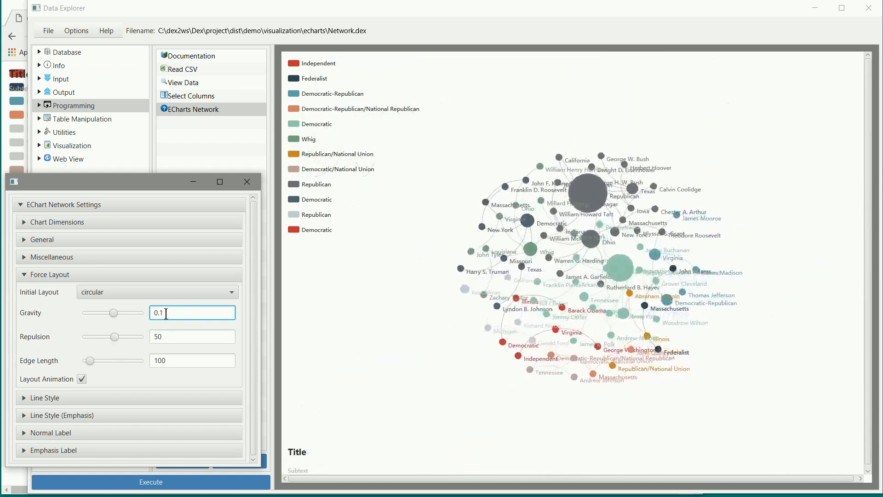
Try repulsion values of 605 and 399 in the Force Layout settings and raise the edge length to 258
{"action": "left_click_drag", "start_coordinate": [114, 336], "coordinate": [129, 336]}
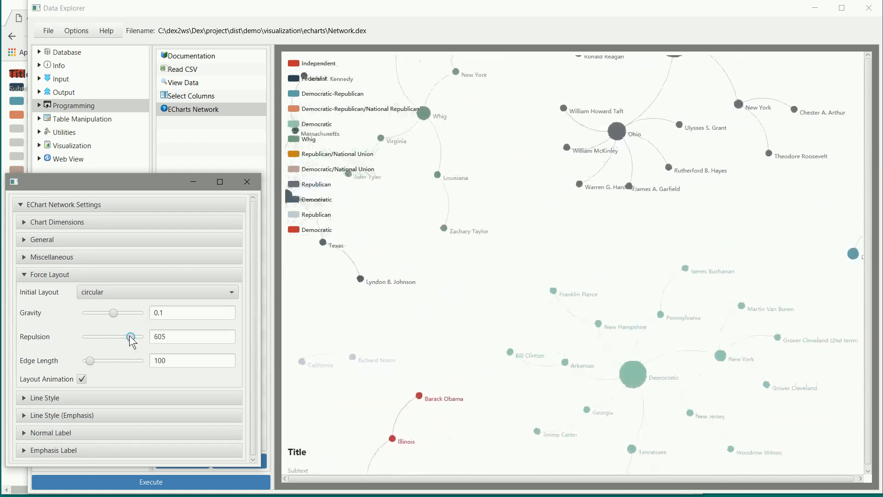
{"action": "left_click_drag", "start_coordinate": [129, 336], "coordinate": [122, 335]}
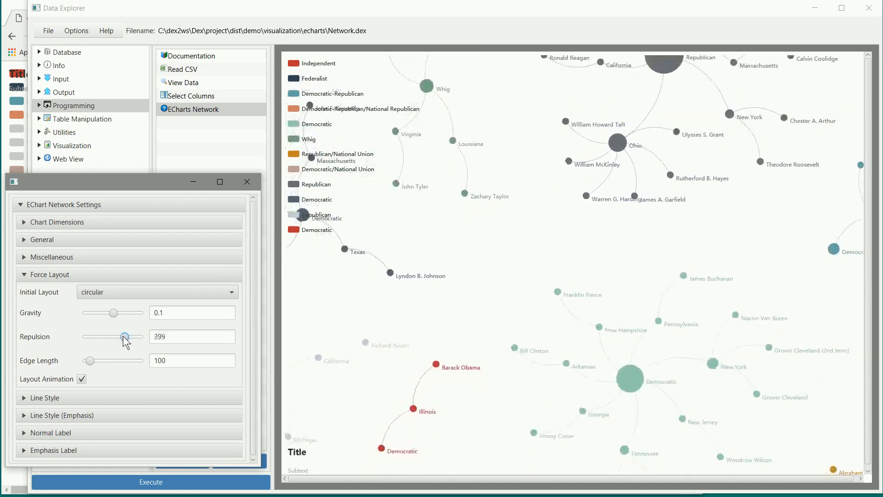
{"action": "left_click_drag", "start_coordinate": [90, 362], "coordinate": [98, 360]}
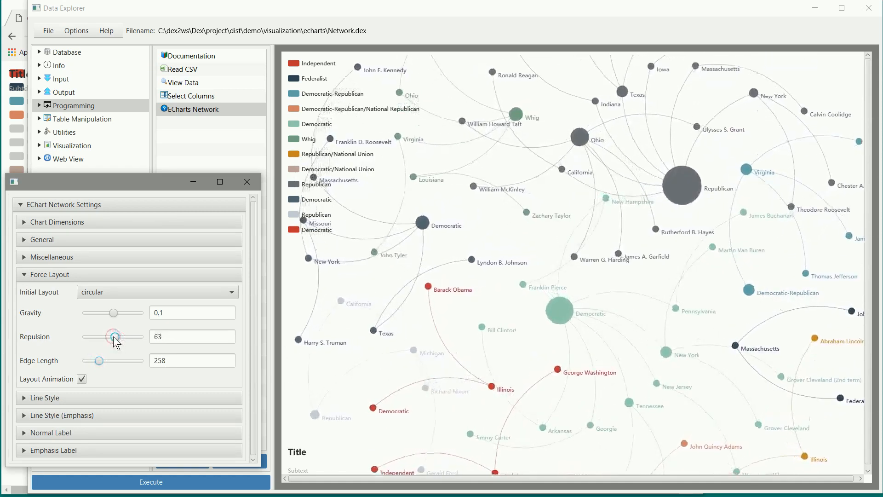
Try repulsion values of 63, 10 and 100 for the network's force layout
{"action": "left_click", "coordinate": [116, 338]}
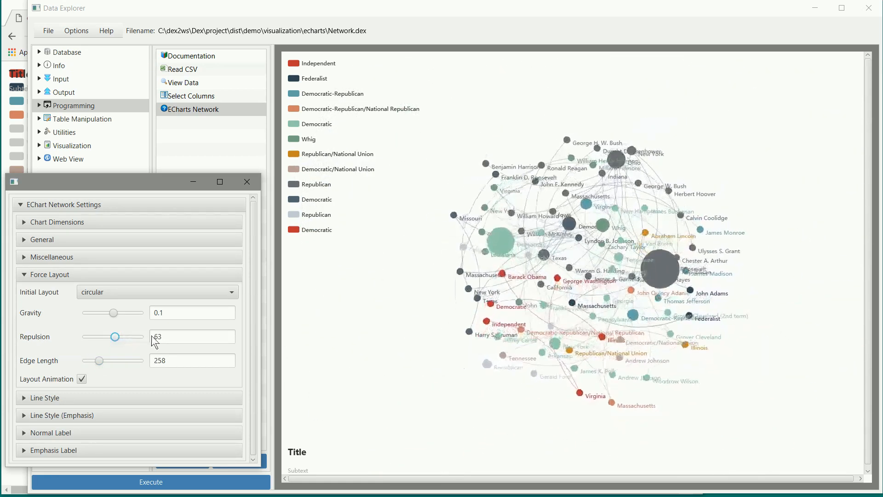
{"action": "double_click", "coordinate": [167, 336]}
{"action": "type", "text": "10"}
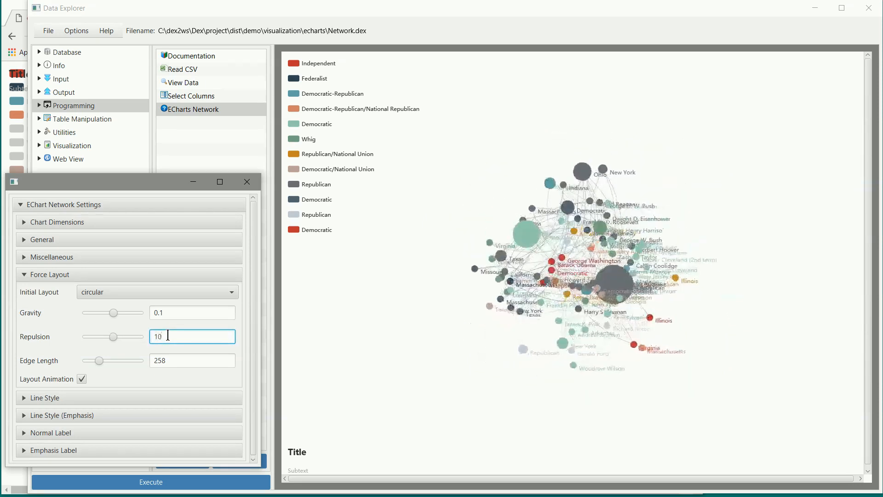
{"action": "type", "text": "0"}
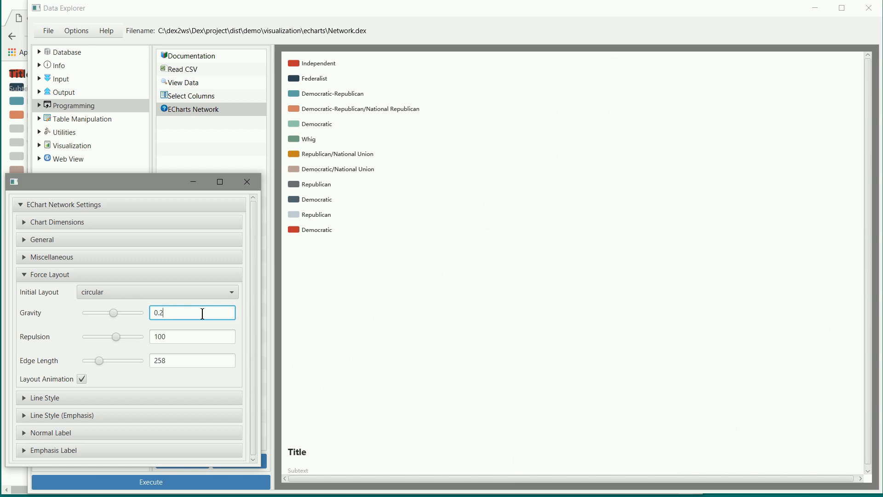
Set the force layout's gravity to 0.7 and its repulsion to 10
{"action": "key", "text": "BackSpace"}
{"action": "type", "text": "3"}
{"action": "key", "text": "BackSpace"}
{"action": "type", "text": "7"}
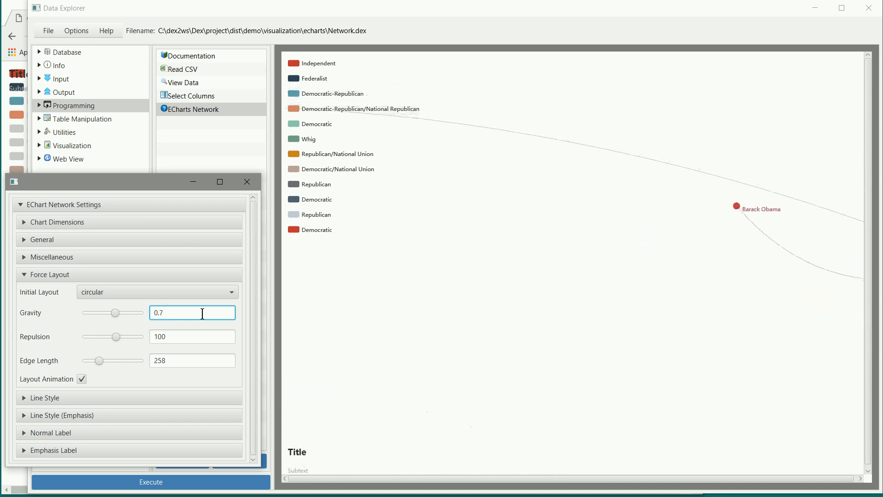
{"action": "left_click", "coordinate": [182, 335]}
{"action": "left_click", "coordinate": [182, 335]}
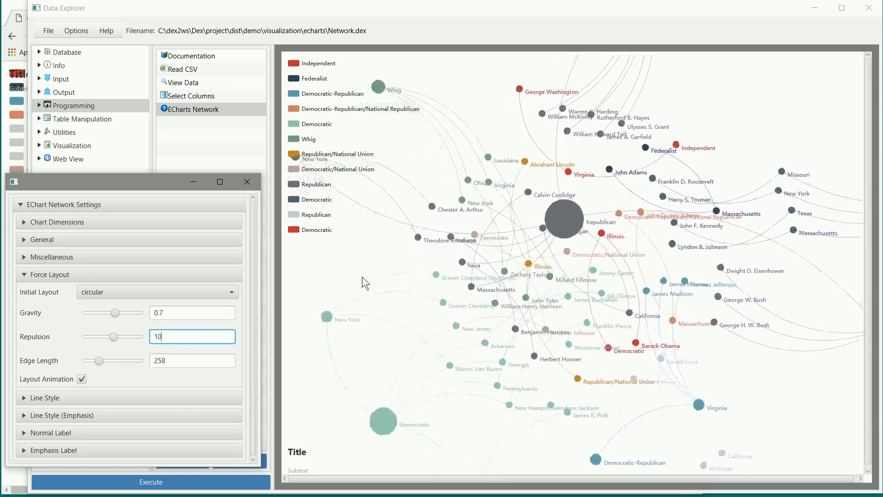
Pull the larger network nodes apart, then export the chart as HTML, replacing the existing test.html
{"action": "left_click", "coordinate": [564, 221]}
{"action": "left_click_drag", "start_coordinate": [564, 221], "coordinate": [805, 338]}
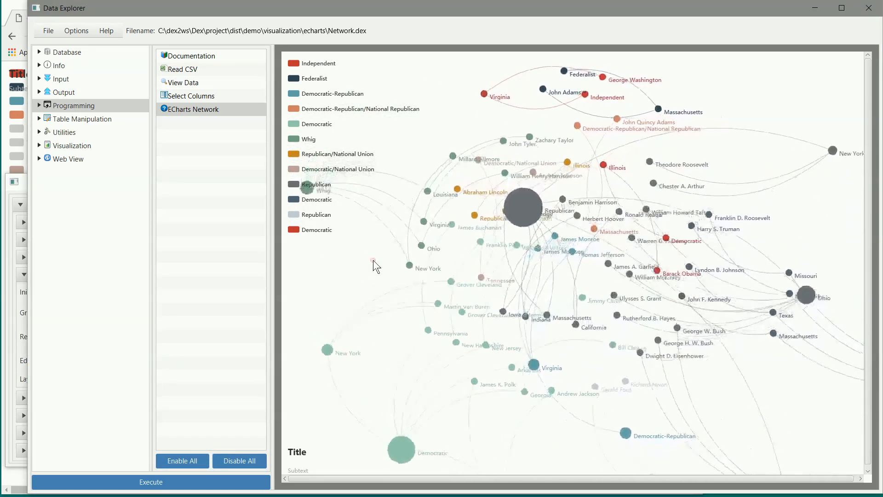
{"action": "left_click", "coordinate": [374, 261], "text": "ctrl"}
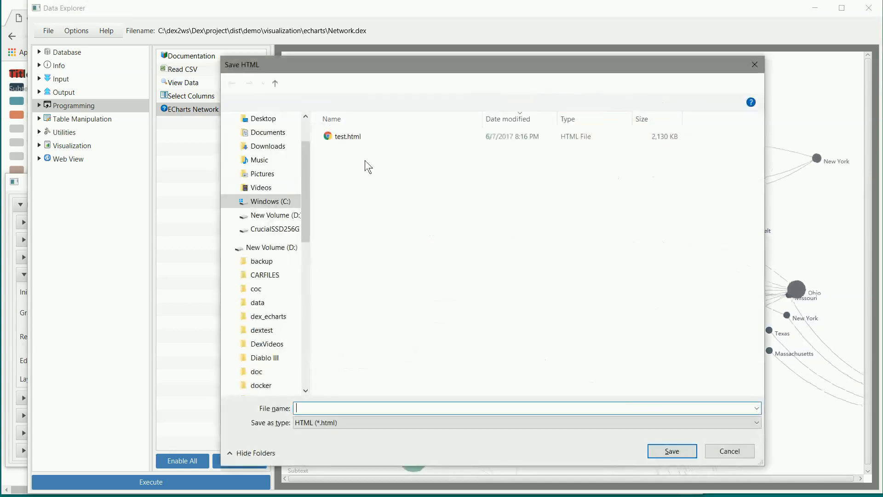
{"action": "double_click", "coordinate": [361, 136]}
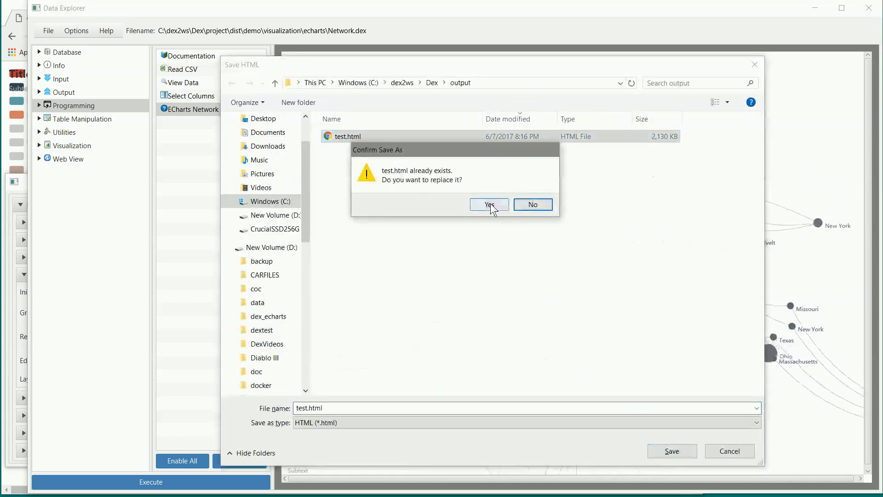
{"action": "left_click", "coordinate": [490, 203]}
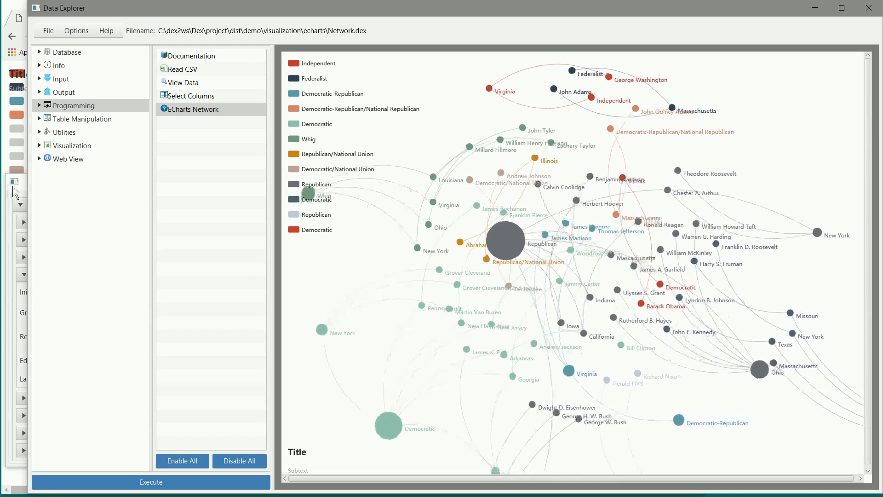
Switch to Chrome and reload test.html to view the newly exported network
{"action": "left_click", "coordinate": [9, 143]}
{"action": "left_click", "coordinate": [43, 36]}
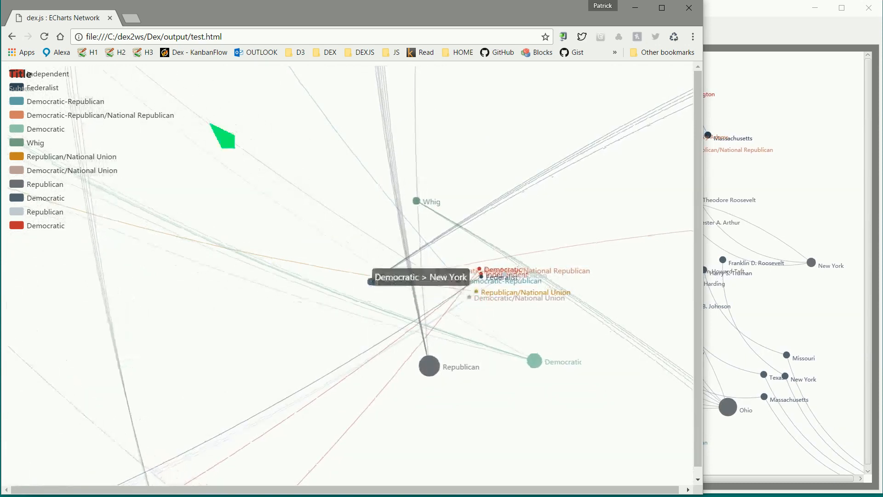
{"action": "left_click", "coordinate": [44, 37]}
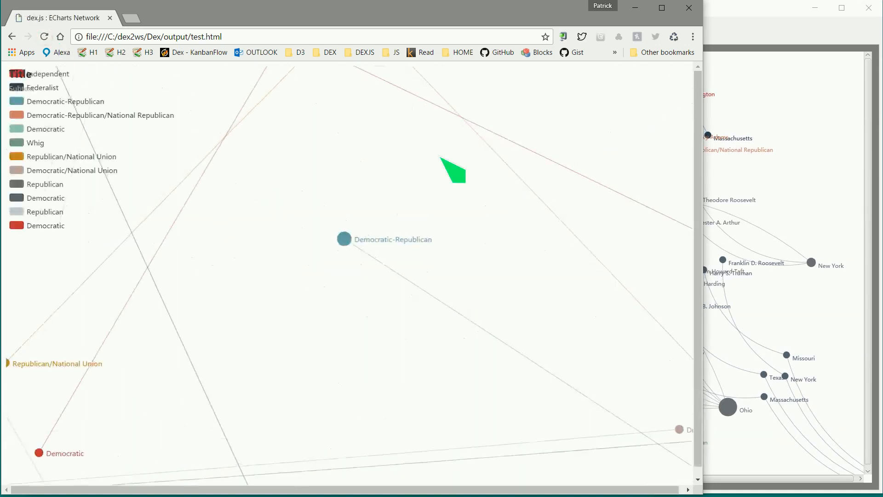
Return to Data Explorer and open the SingleAxisScatterPlot.dex project
{"action": "left_click", "coordinate": [831, 147]}
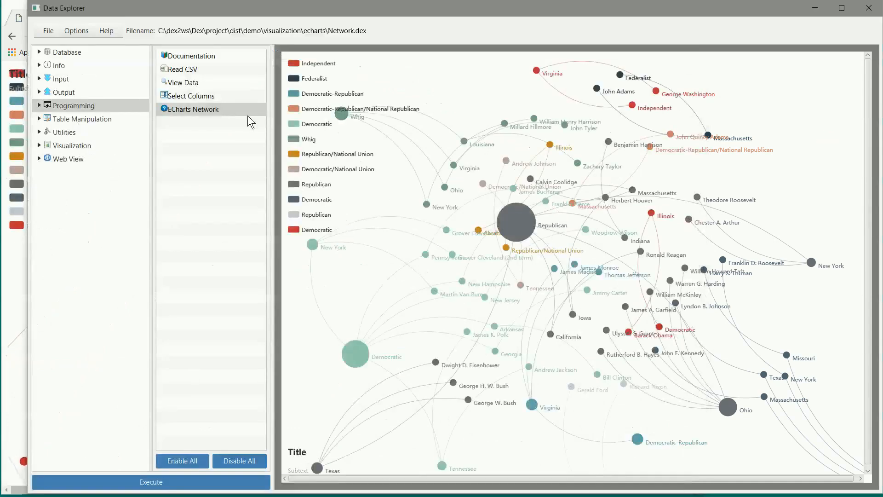
{"action": "left_click", "coordinate": [46, 32]}
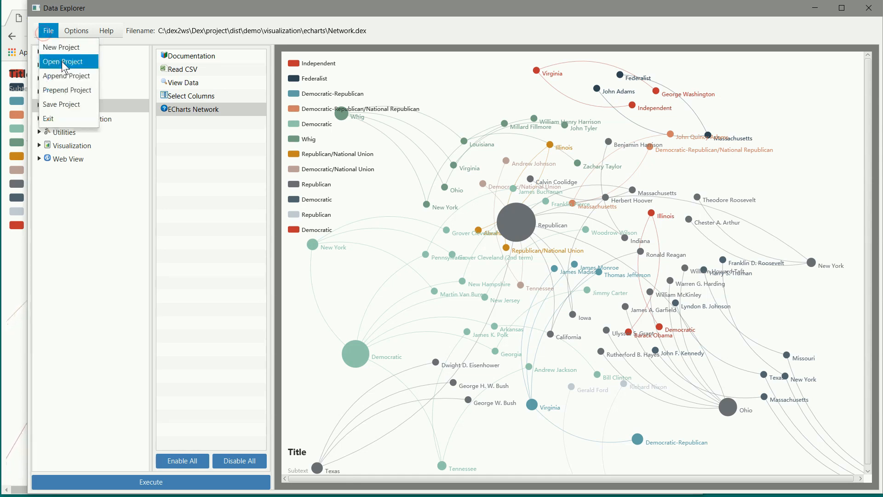
{"action": "left_click", "coordinate": [62, 61]}
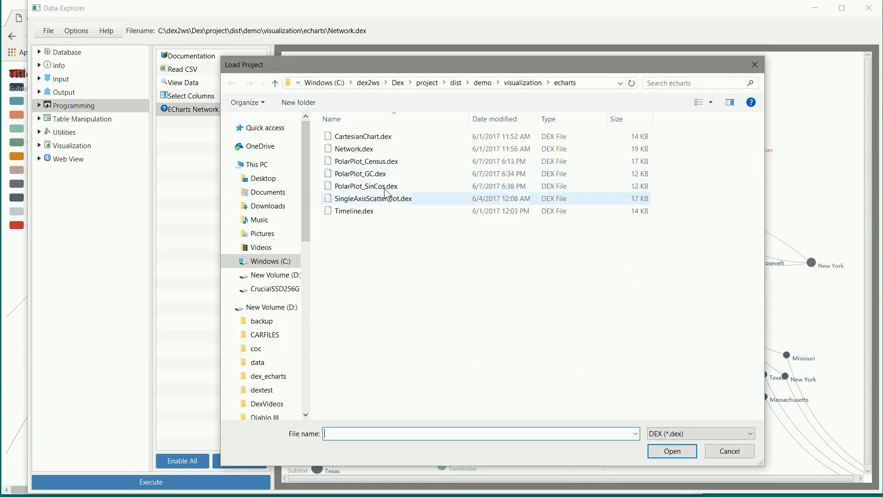
{"action": "double_click", "coordinate": [388, 200]}
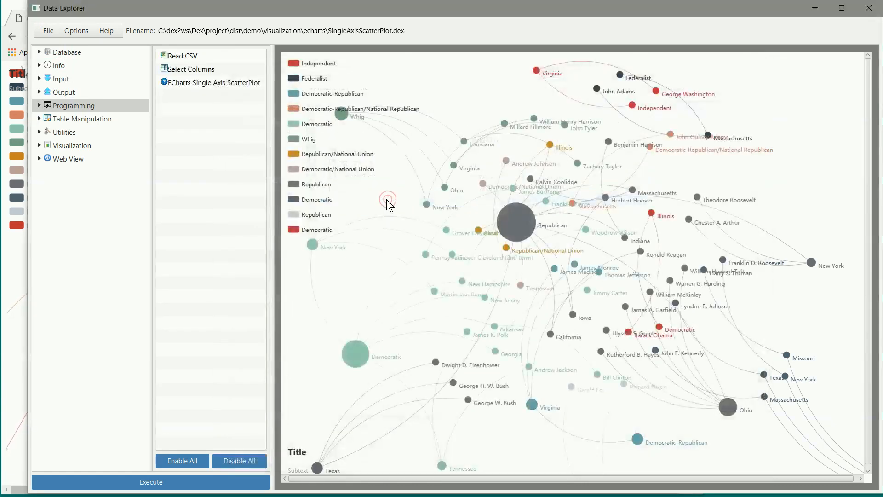
Review the Read CSV source file and the columns chosen in Select Columns, including Country and Year
{"action": "left_click", "coordinate": [184, 56]}
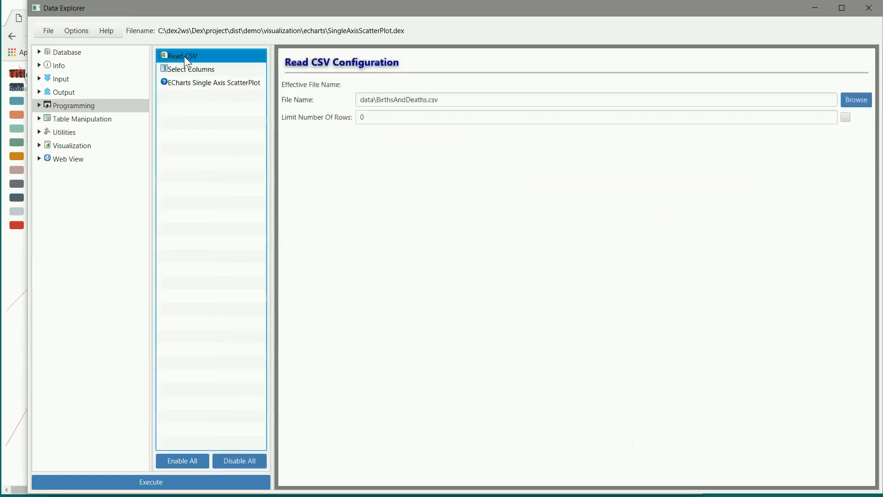
{"action": "left_click", "coordinate": [447, 97]}
{"action": "left_click", "coordinate": [211, 70]}
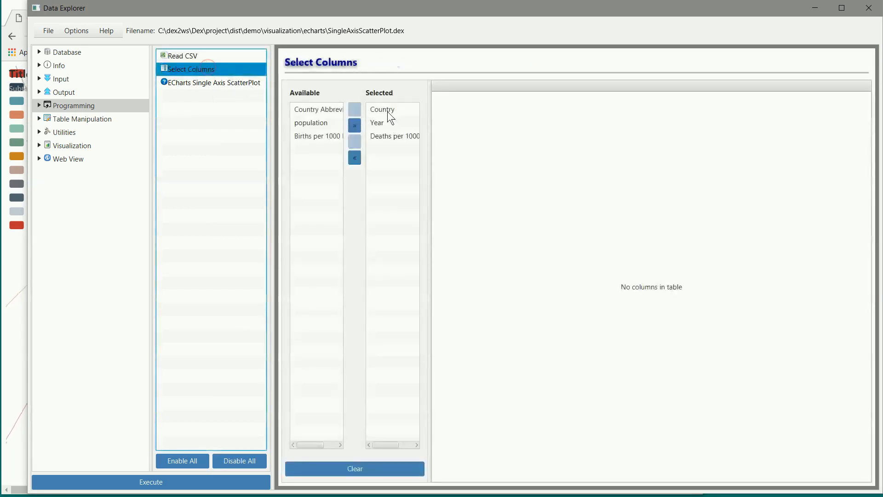
{"action": "left_click", "coordinate": [388, 111]}
{"action": "left_click", "coordinate": [383, 122]}
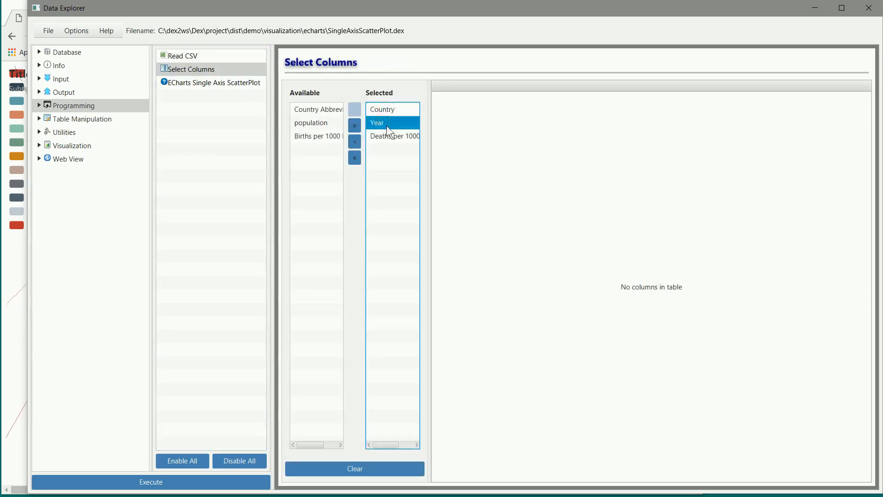
Execute the project with ECharts Single Axis ScatterPlot selected and dismiss the progress dialog
{"action": "left_click", "coordinate": [222, 81]}
{"action": "left_click", "coordinate": [216, 478]}
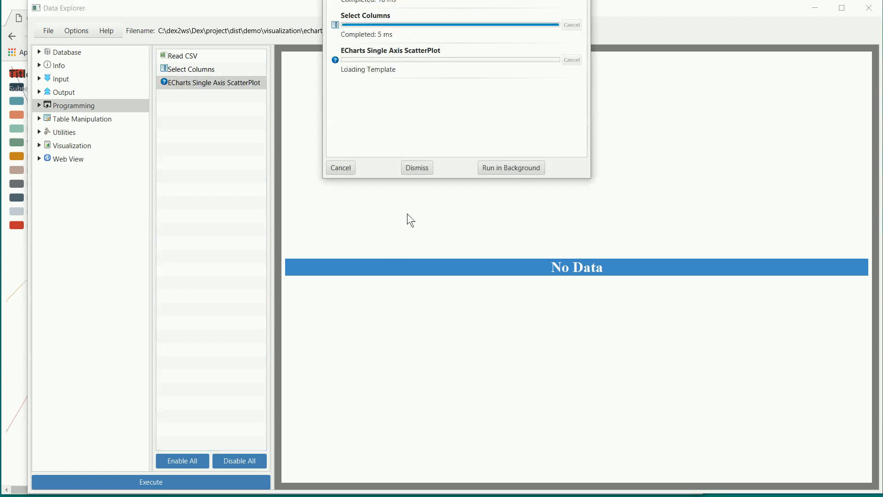
{"action": "left_click", "coordinate": [420, 169]}
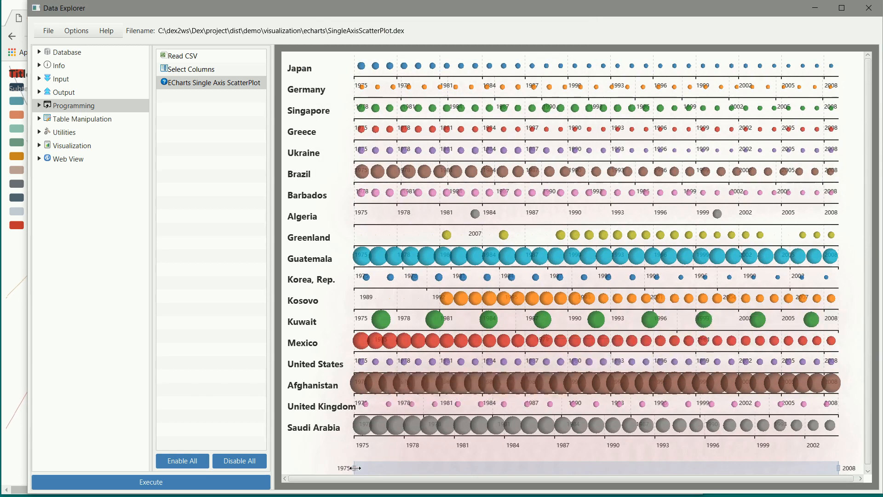
Narrow the scatter plot's year range to 1986–1998, then shift it to about 1981–1993
{"action": "left_click_drag", "start_coordinate": [469, 467], "coordinate": [481, 466]}
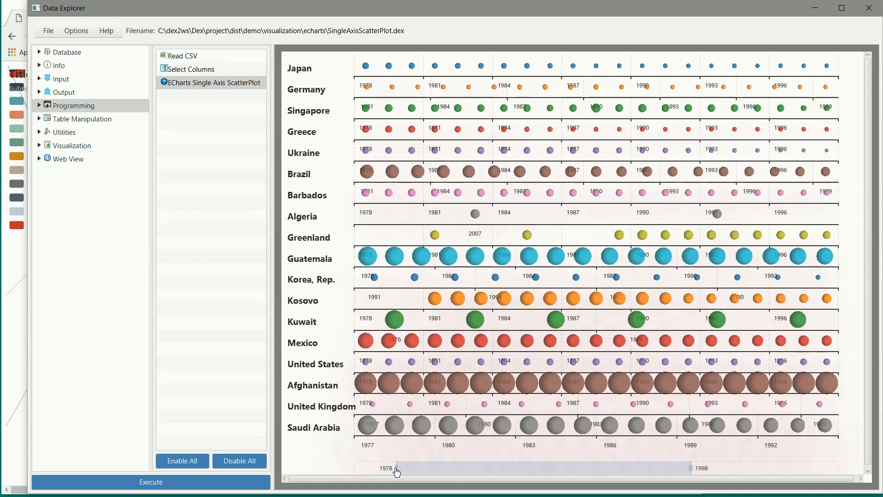
{"action": "left_click_drag", "start_coordinate": [519, 469], "coordinate": [521, 468]}
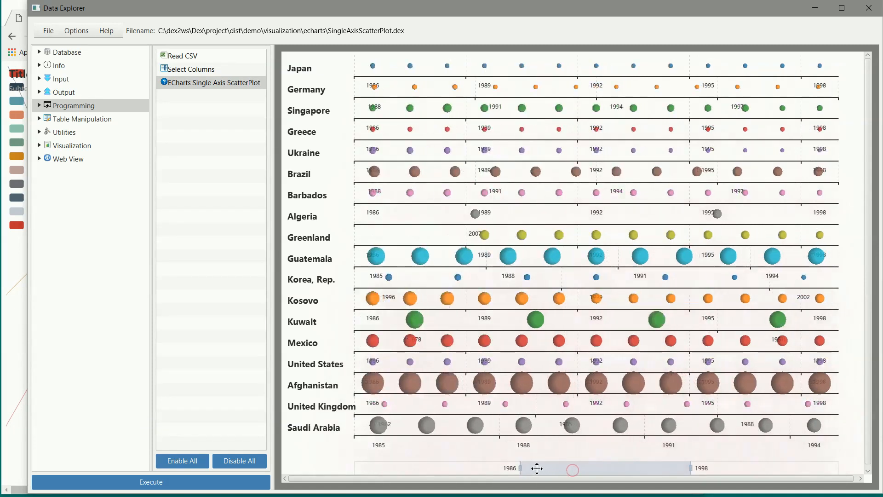
{"action": "mouse_move", "coordinate": [514, 468]}
{"action": "left_mouse_down"}
{"action": "mouse_move", "coordinate": [501, 468]}
{"action": "mouse_move", "coordinate": [508, 468]}
{"action": "left_mouse_up"}
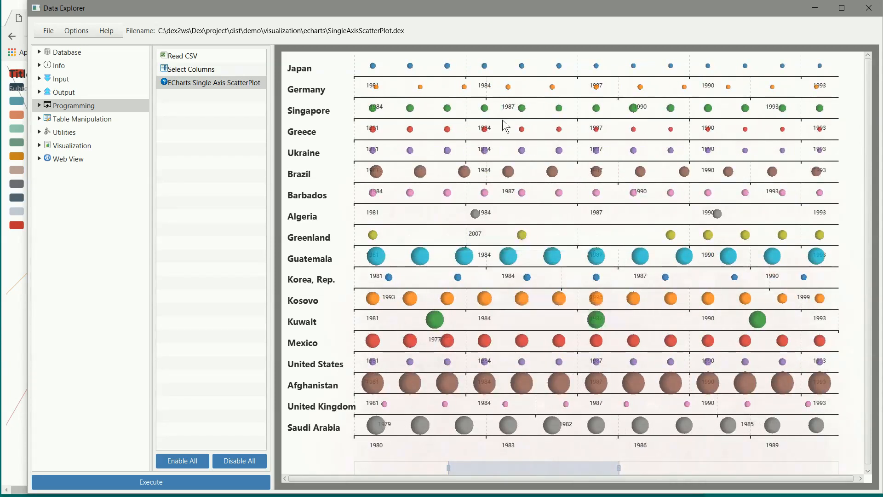
Export the single axis scatter plot as HTML, replacing the existing test.html
{"action": "key", "text": "ctrl+s"}
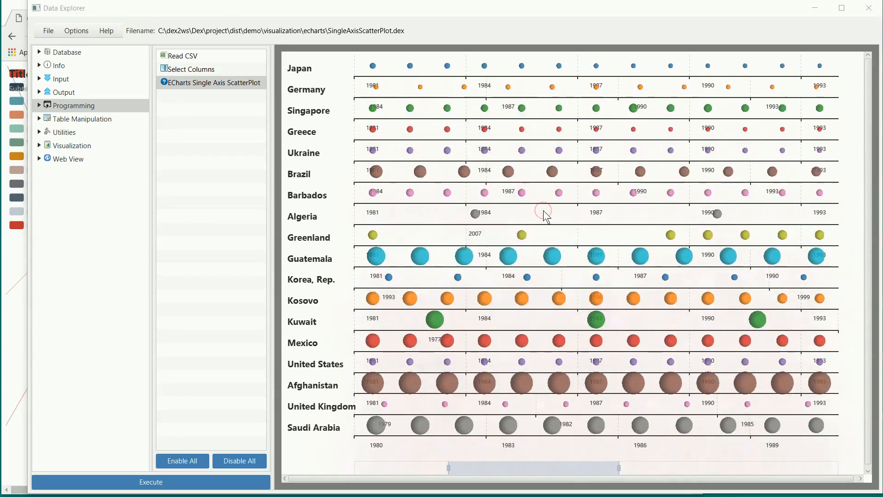
{"action": "double_click", "coordinate": [369, 134]}
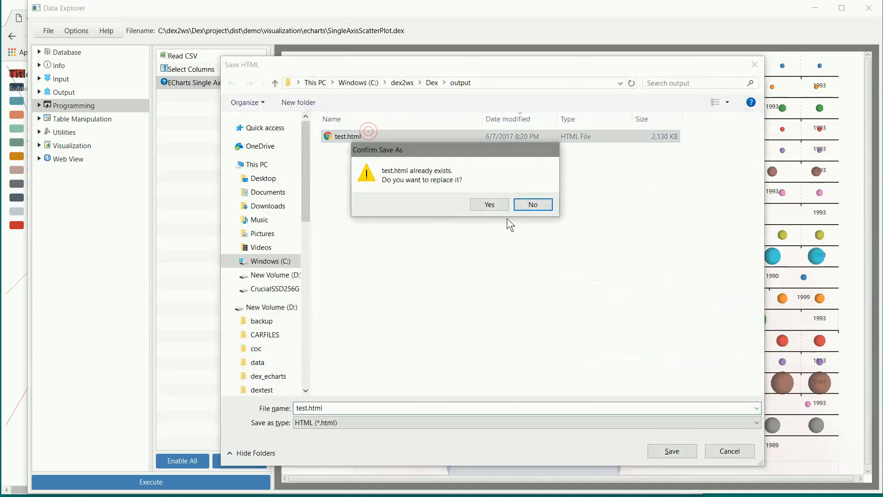
{"action": "left_click", "coordinate": [498, 203]}
Reload test.html in Chrome, narrow the exported plot's year range to 1980–1999, then reduce it further to about 1988–1994
{"action": "left_click", "coordinate": [21, 343]}
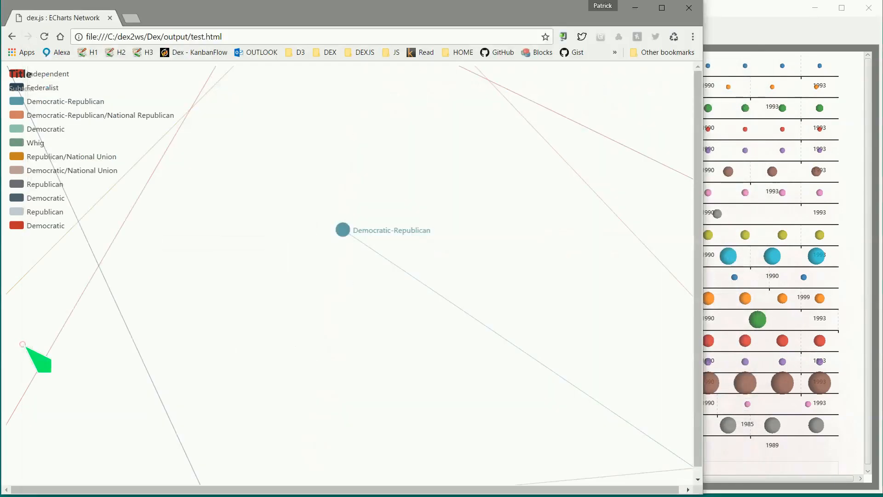
{"action": "left_click", "coordinate": [44, 37]}
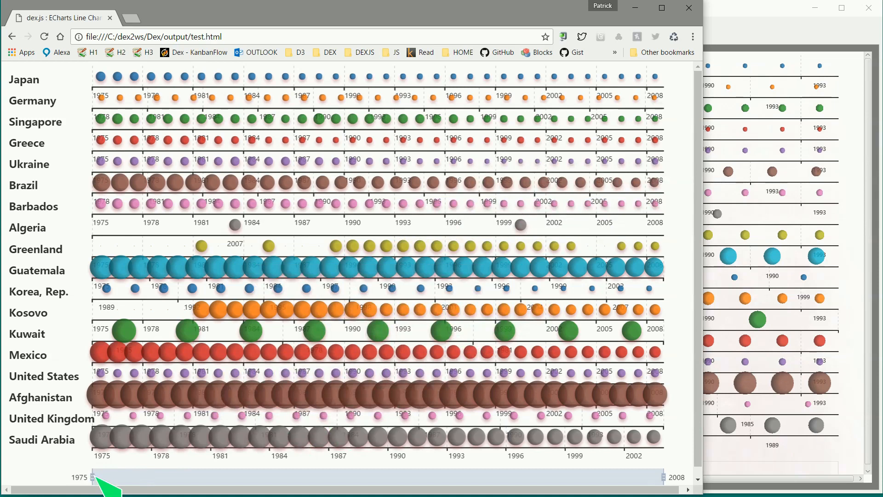
{"action": "left_click_drag", "start_coordinate": [169, 483], "coordinate": [500, 477]}
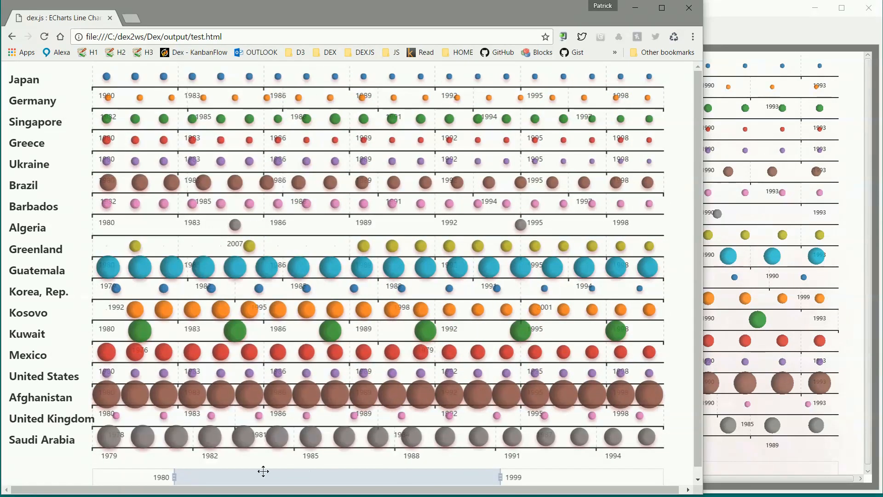
{"action": "left_click_drag", "start_coordinate": [477, 475], "coordinate": [393, 479]}
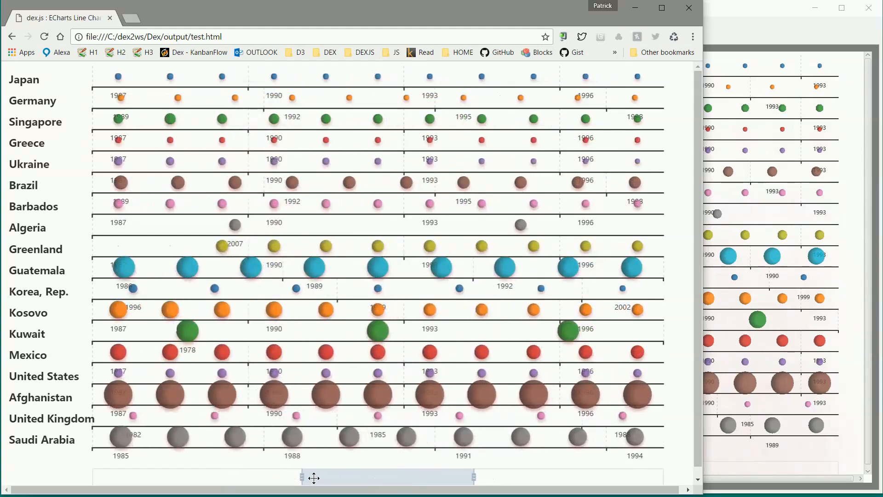
{"action": "left_click_drag", "start_coordinate": [318, 477], "coordinate": [361, 479]}
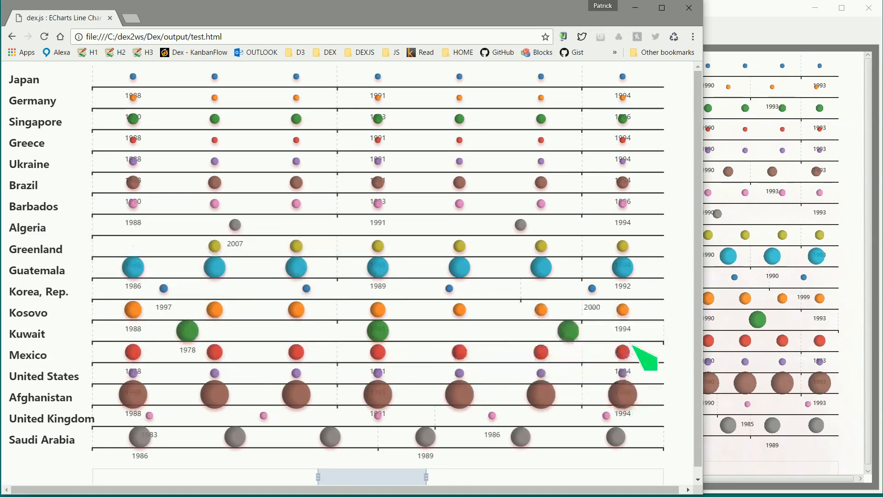
Switch to Data Explorer and open the configuration window of the ECharts Single Axis ScatterPlot task
{"action": "left_click", "coordinate": [849, 448]}
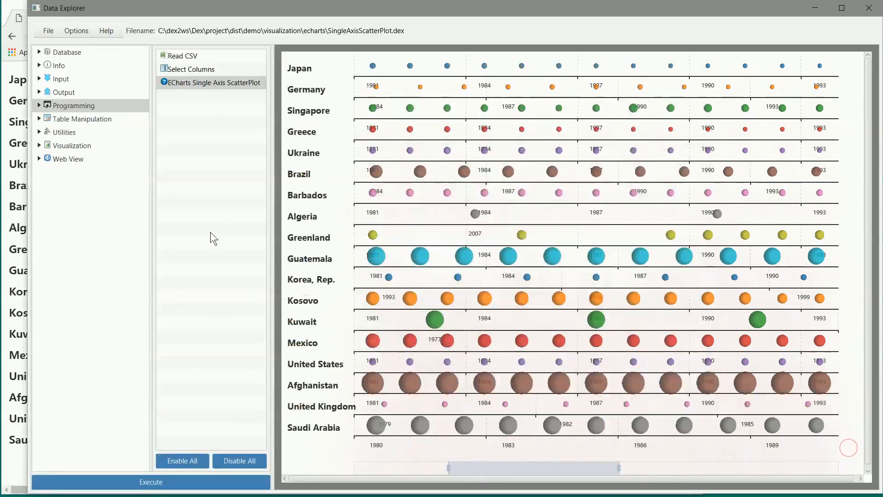
{"action": "left_click", "coordinate": [212, 80]}
{"action": "right_click", "coordinate": [213, 80]}
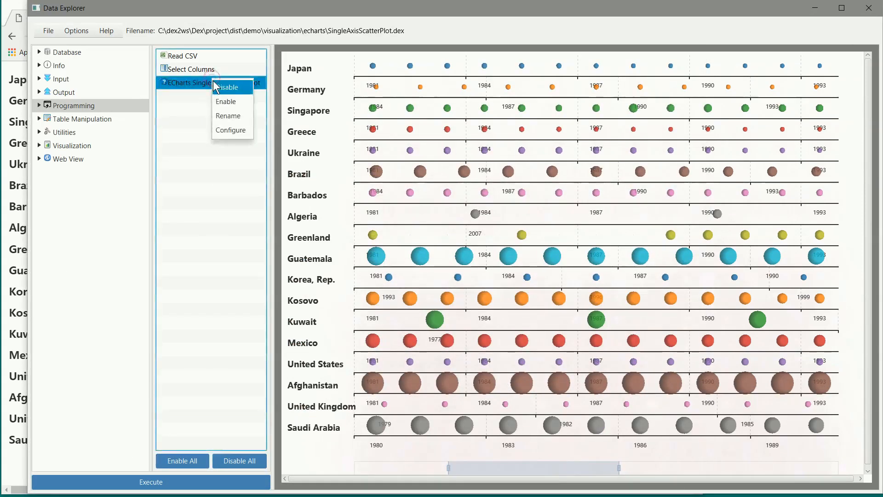
{"action": "left_click", "coordinate": [229, 130]}
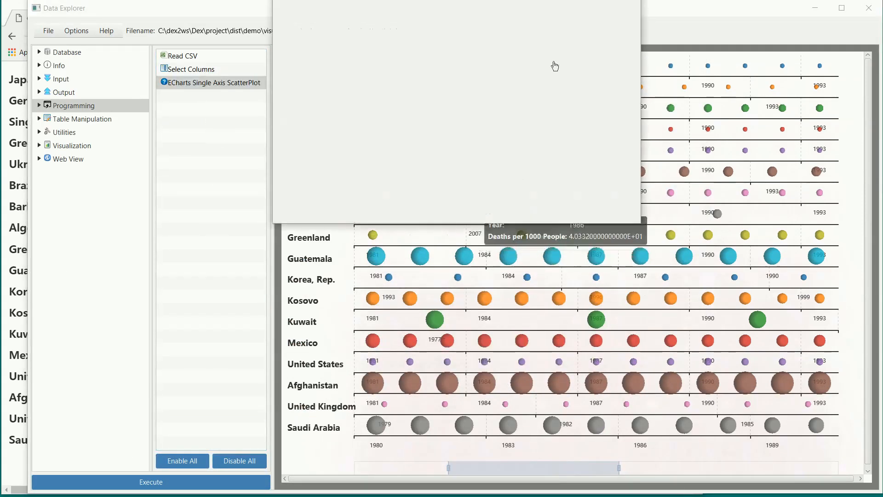
{"action": "left_click_drag", "start_coordinate": [538, 4], "coordinate": [309, 72]}
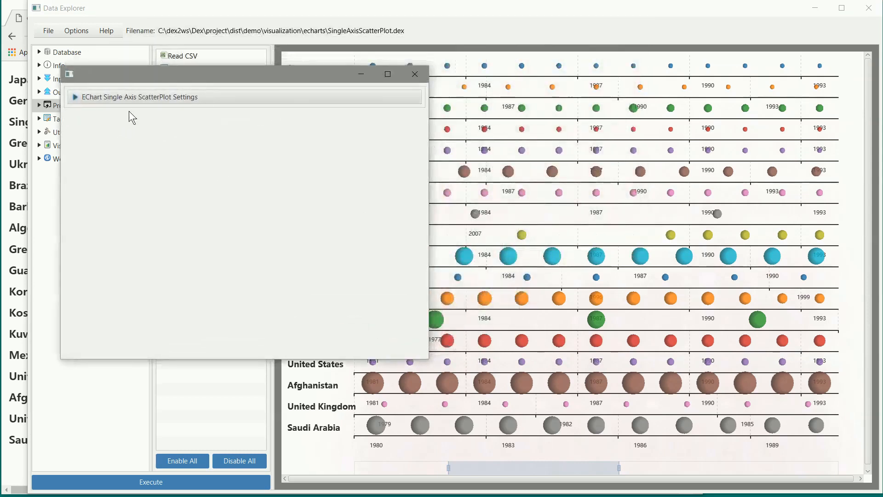
In the Miscellaneous settings of the scatter plot, set the symbol shape to diamond and the maximum symbol size to 7
{"action": "left_click", "coordinate": [73, 101]}
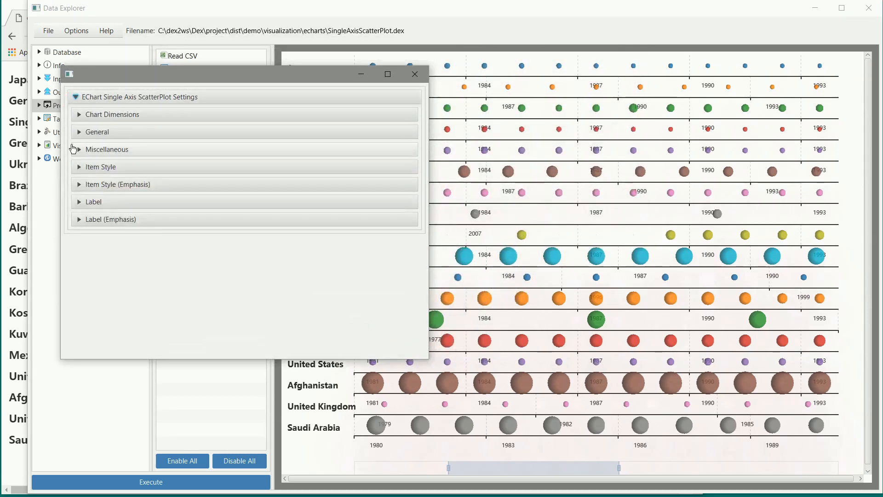
{"action": "left_click", "coordinate": [77, 150]}
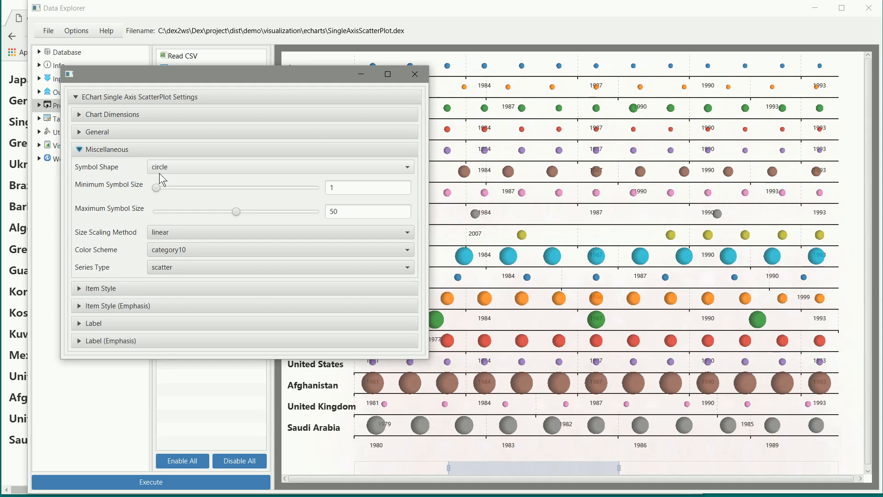
{"action": "left_click", "coordinate": [180, 167]}
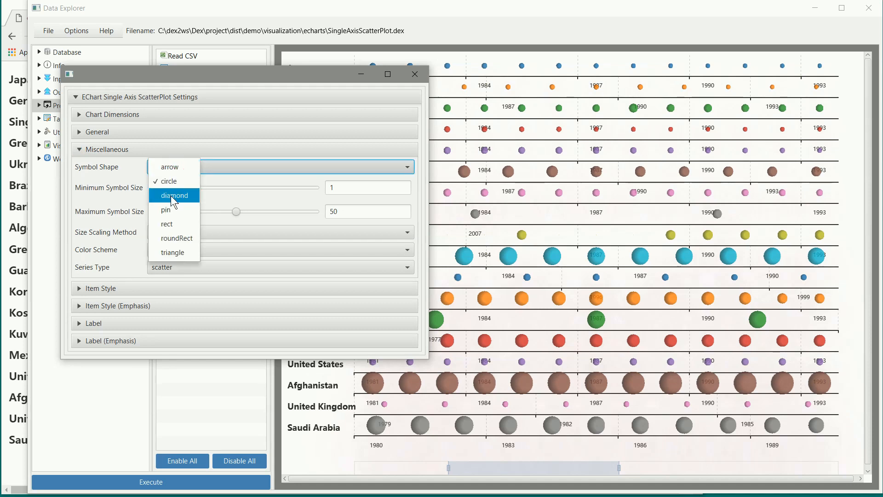
{"action": "left_click", "coordinate": [170, 195]}
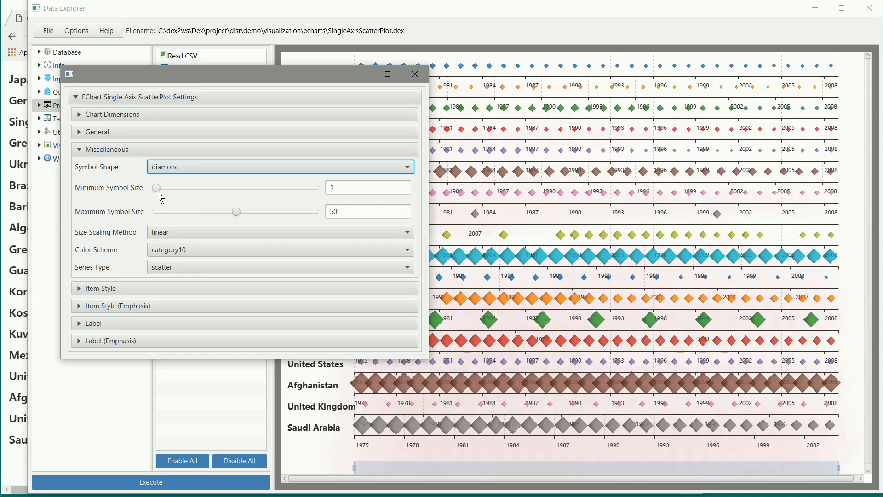
{"action": "left_click_drag", "start_coordinate": [236, 217], "coordinate": [191, 217]}
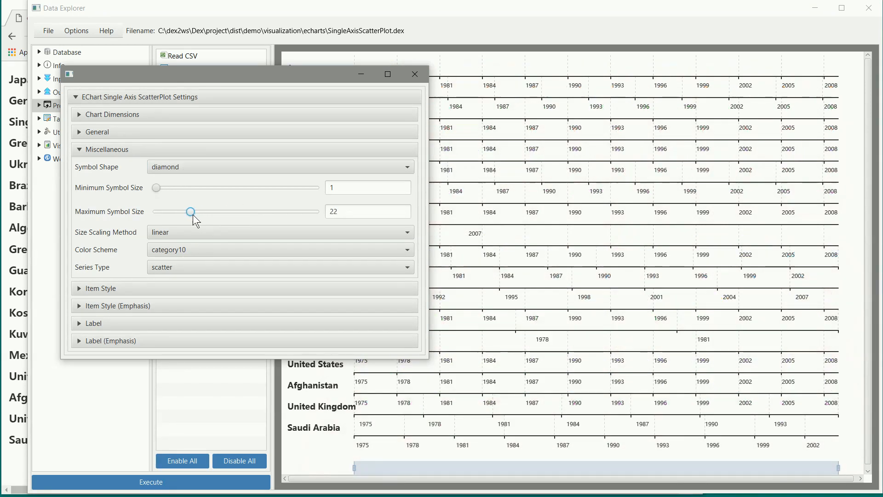
{"action": "left_click_drag", "start_coordinate": [183, 219], "coordinate": [176, 225]}
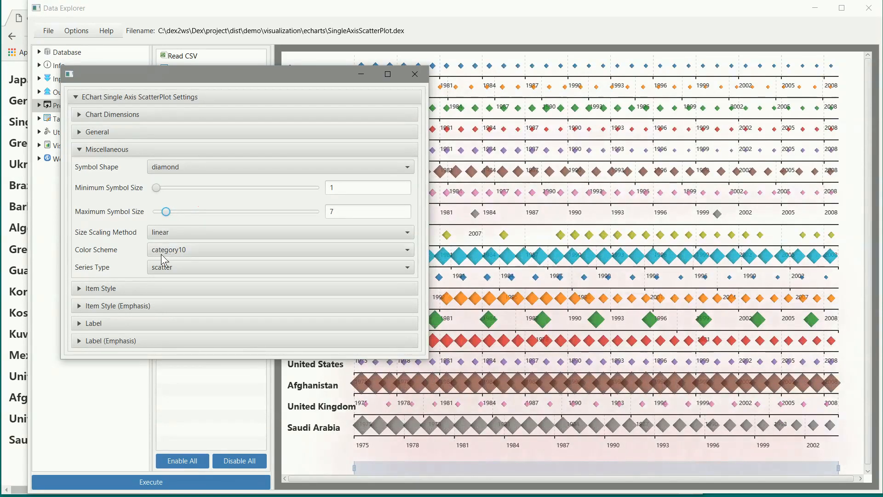
Try the effectScatter series type on the plot, then restore it to scatter
{"action": "left_click", "coordinate": [165, 270]}
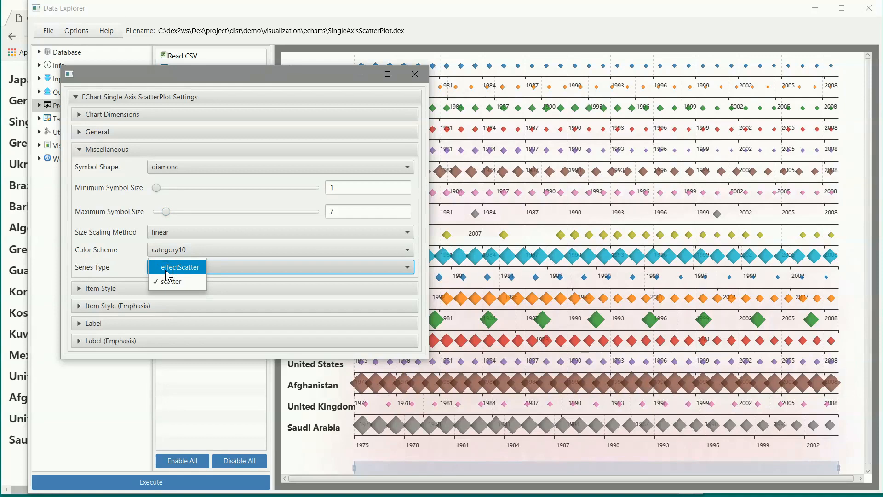
{"action": "left_click", "coordinate": [178, 271]}
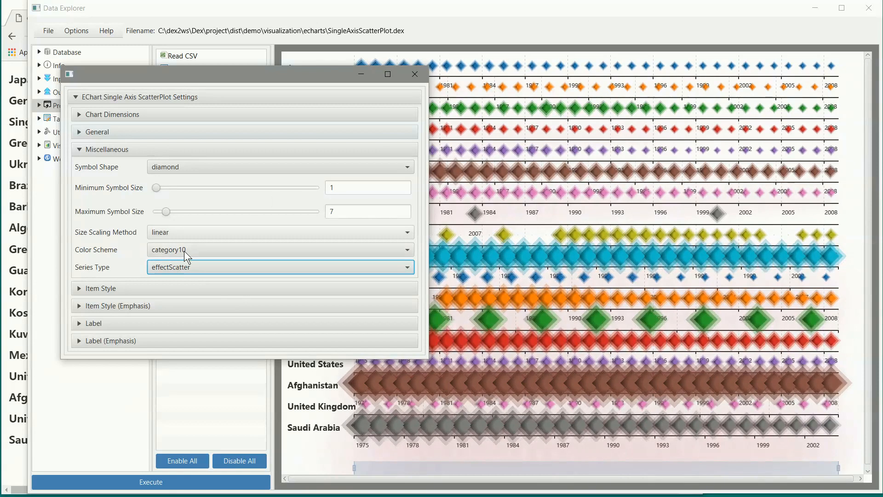
{"action": "left_click", "coordinate": [182, 267]}
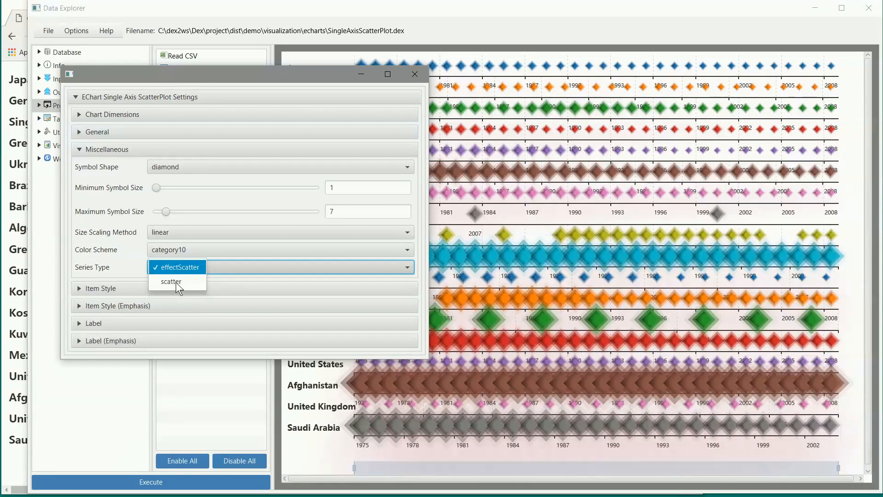
{"action": "left_click", "coordinate": [176, 284]}
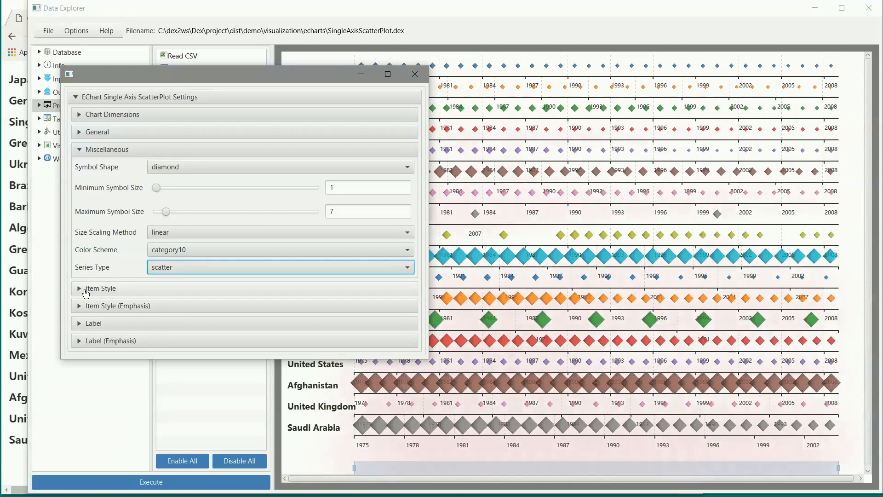
Reduce the opacity in the plot's Item Style settings to 0.3
{"action": "left_click", "coordinate": [79, 289]}
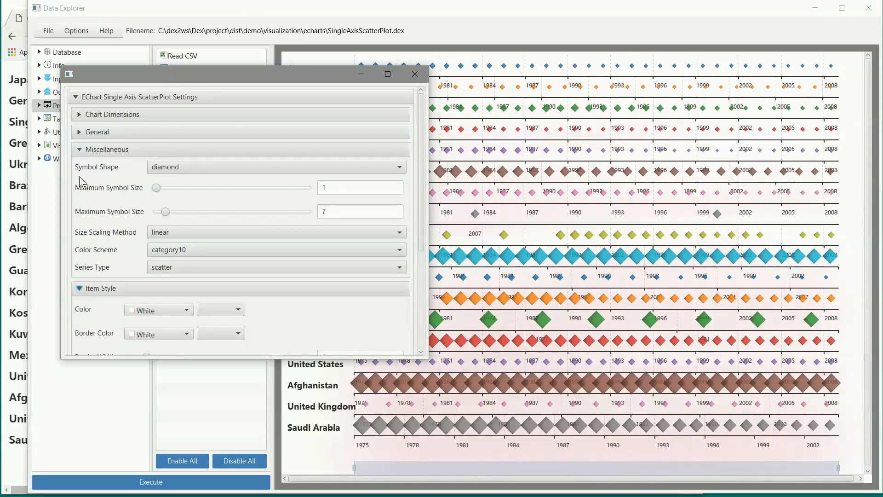
{"action": "left_click", "coordinate": [79, 150]}
{"action": "left_click_drag", "start_coordinate": [423, 146], "coordinate": [399, 175]}
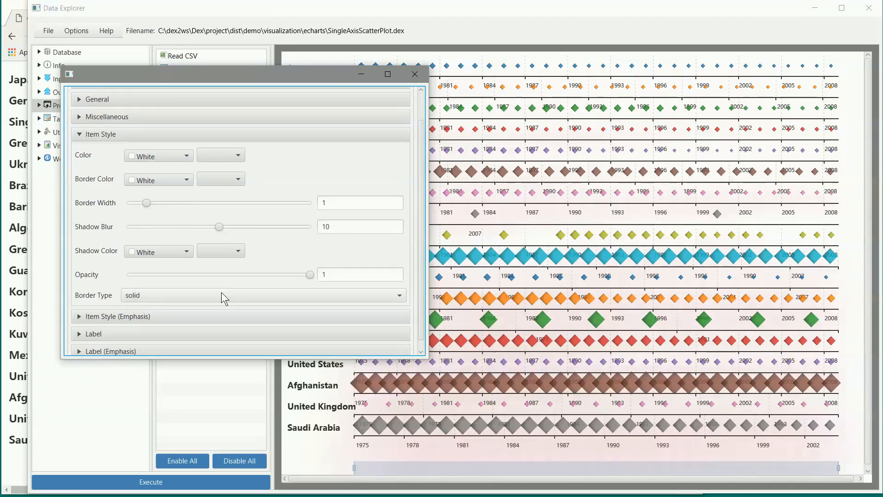
{"action": "left_click", "coordinate": [310, 274]}
{"action": "left_click_drag", "start_coordinate": [258, 274], "coordinate": [184, 280]}
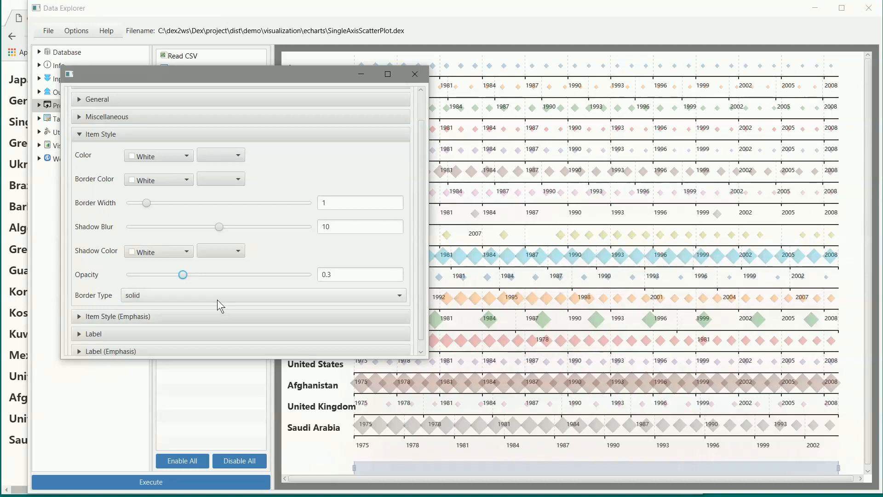
In the plot's Label settings, enable Show Label and disable it again
{"action": "left_click", "coordinate": [81, 135]}
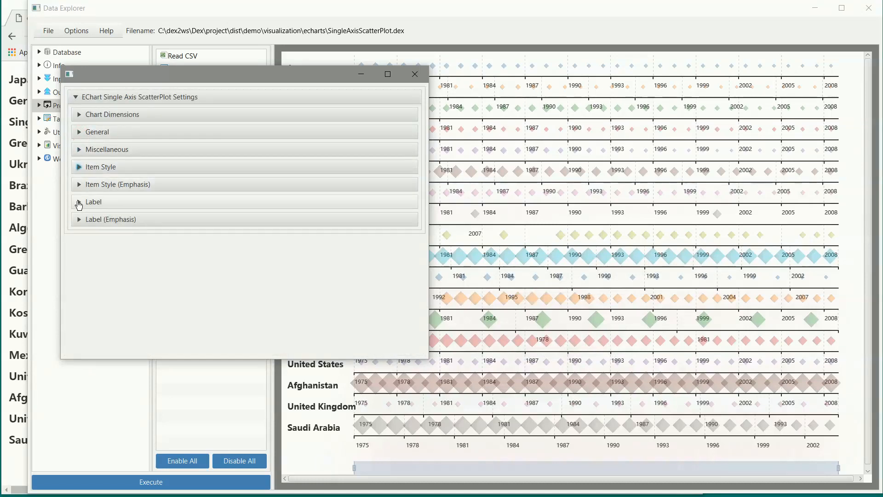
{"action": "left_click", "coordinate": [79, 203]}
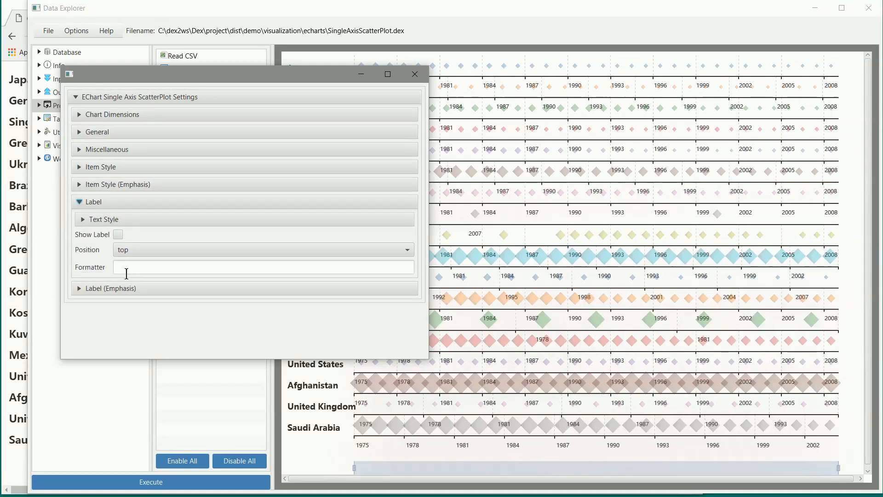
{"action": "left_click", "coordinate": [145, 267]}
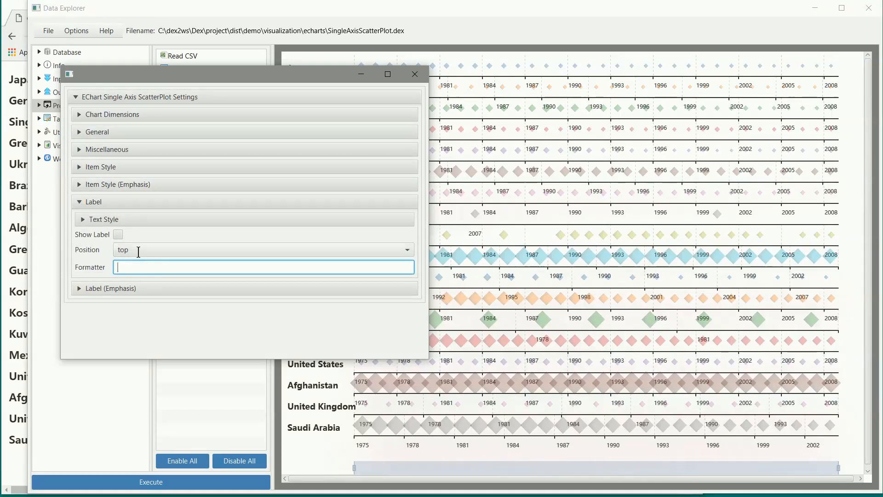
{"action": "left_click", "coordinate": [119, 234]}
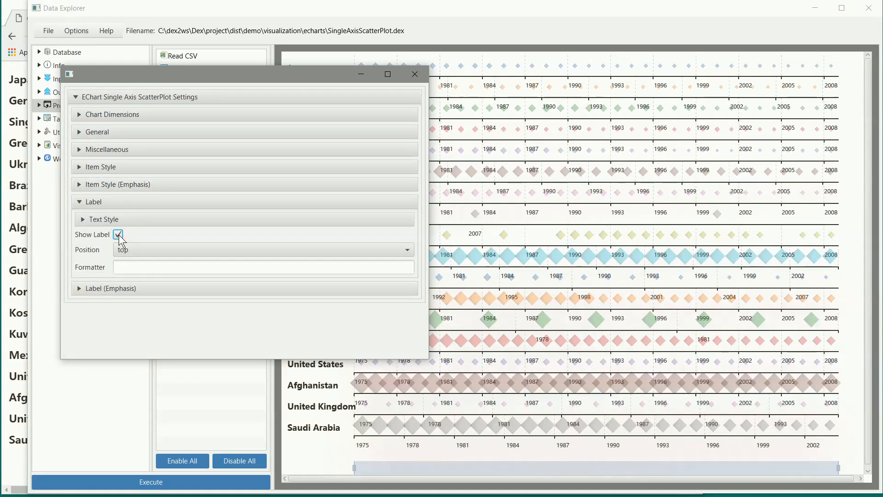
{"action": "left_click", "coordinate": [119, 235]}
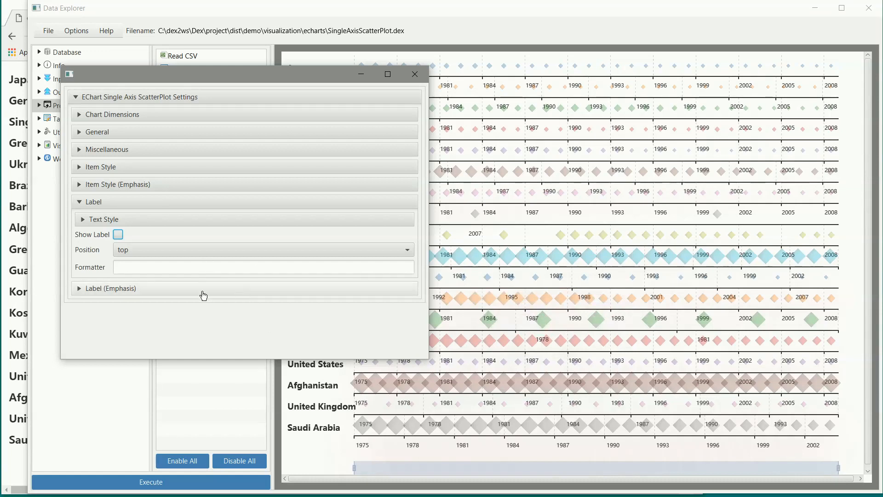
Close the settings, export the restyled plot as HTML over the existing test.html, and reload that file in Chrome
{"action": "left_click", "coordinate": [417, 74]}
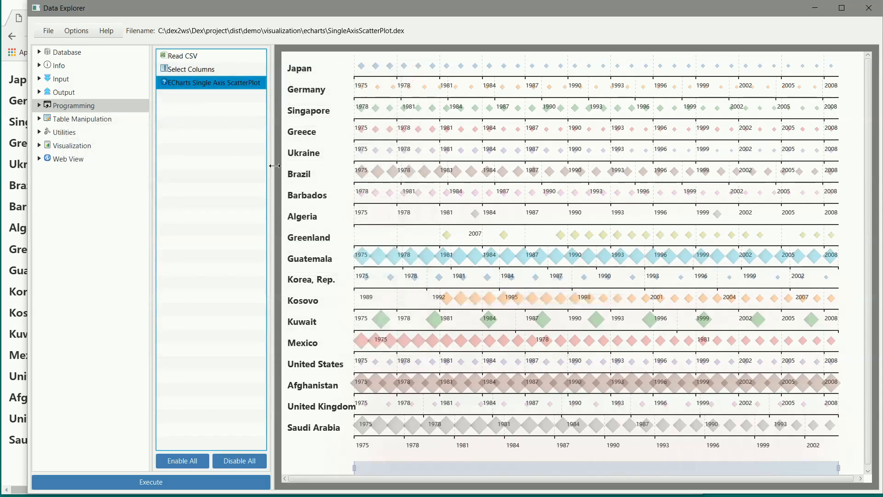
{"action": "left_click", "coordinate": [338, 226]}
{"action": "key", "text": "ctrl+s"}
{"action": "left_click", "coordinate": [346, 137]}
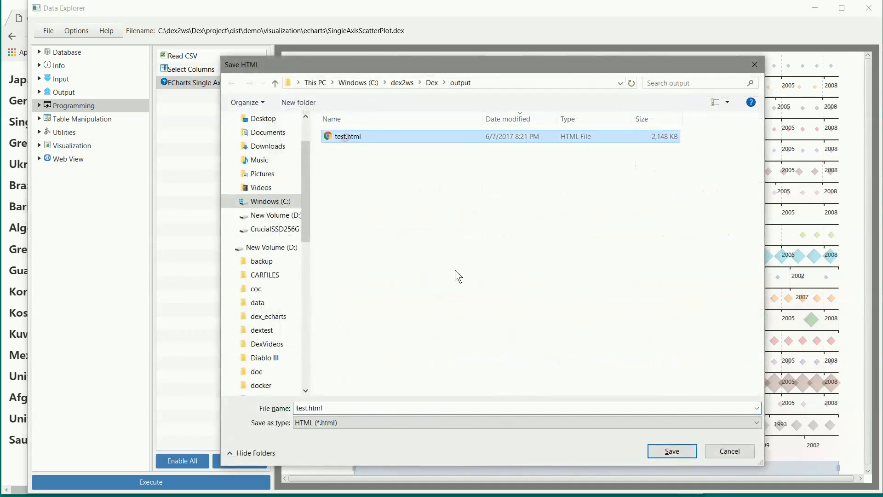
{"action": "left_click", "coordinate": [671, 450]}
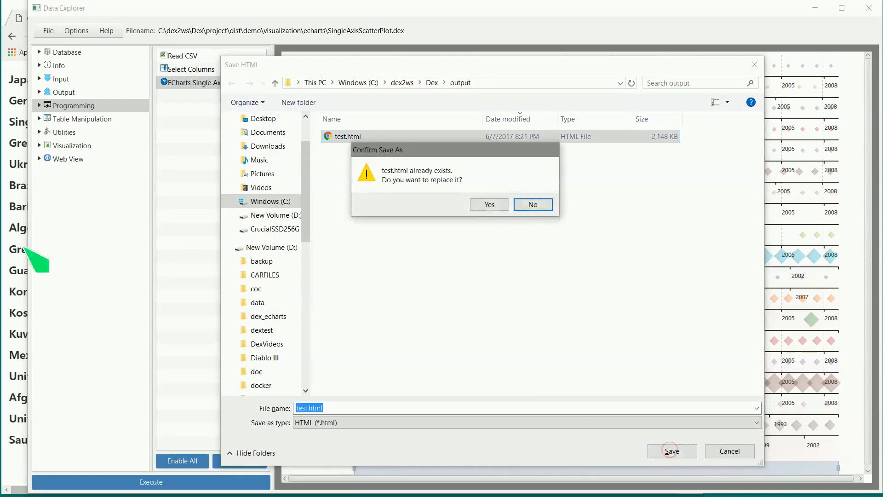
{"action": "left_click", "coordinate": [483, 209]}
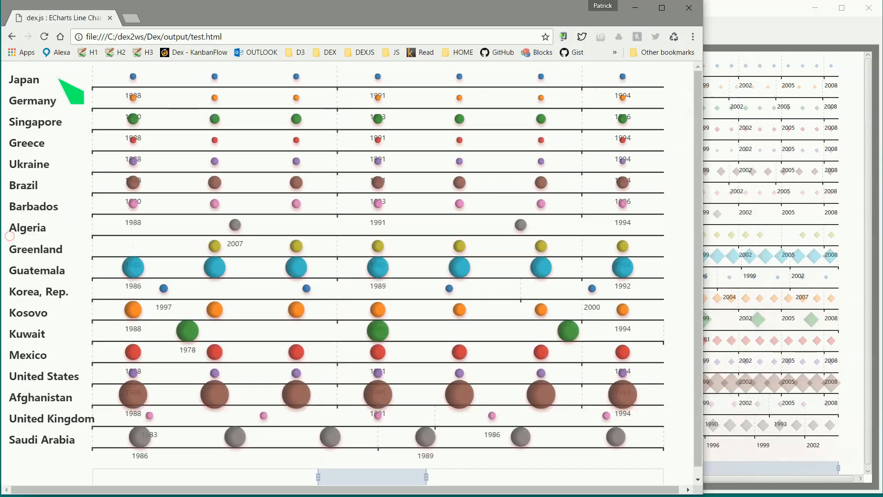
{"action": "left_click", "coordinate": [44, 36]}
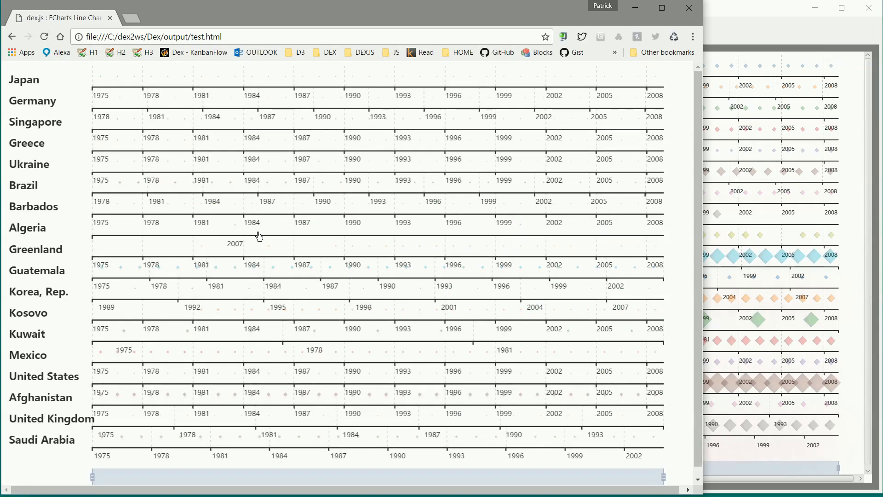
Switch back to Data Explorer and open the Timeline.dex project from the echarts folder
{"action": "left_click", "coordinate": [742, 10]}
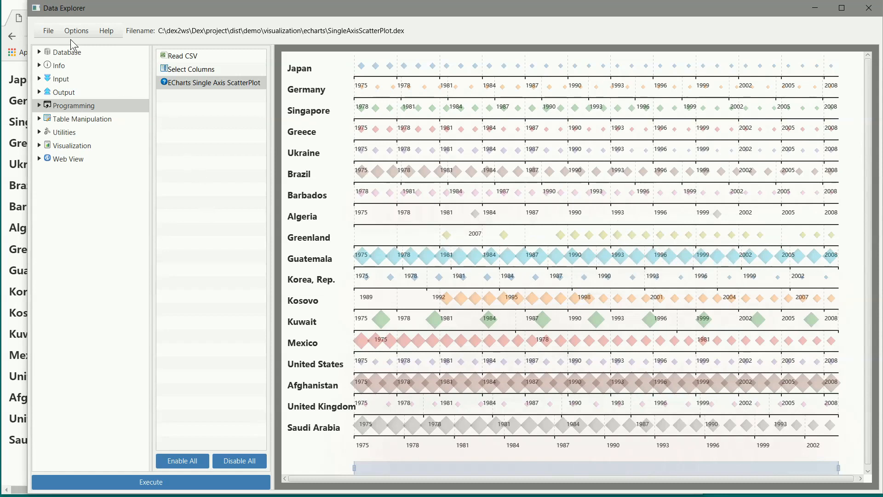
{"action": "left_click", "coordinate": [53, 34]}
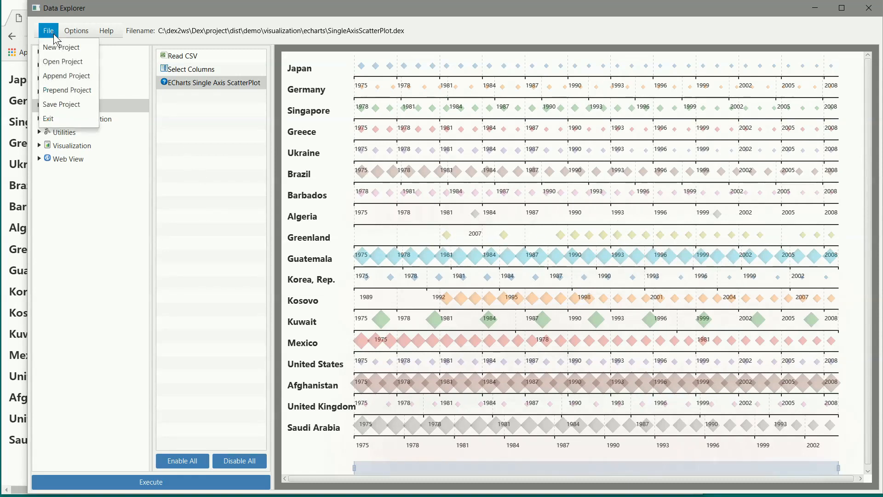
{"action": "left_click", "coordinate": [53, 61]}
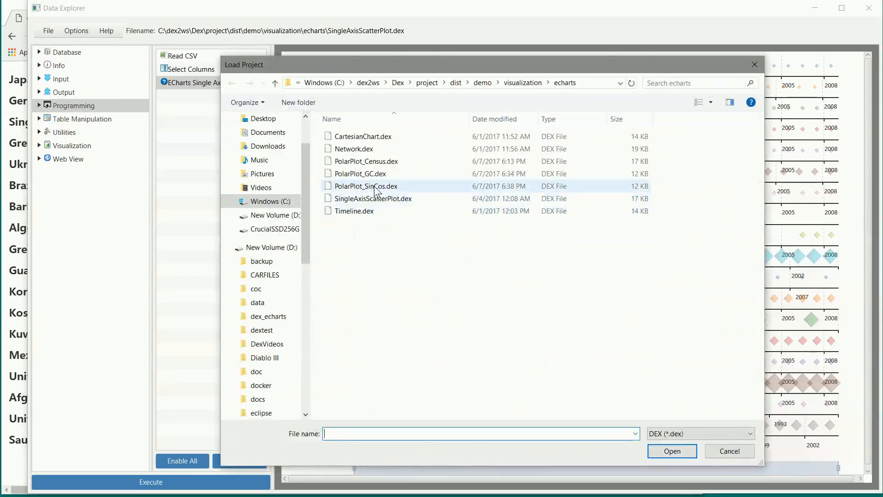
{"action": "double_click", "coordinate": [369, 211]}
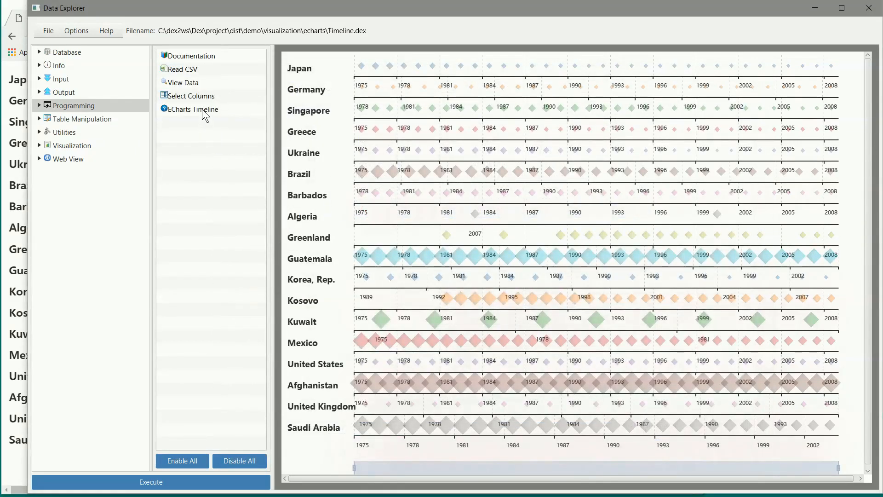
Open the Timeline project's documentation and read through its workflow items from Documentation to Select Columns
{"action": "left_click", "coordinate": [196, 57]}
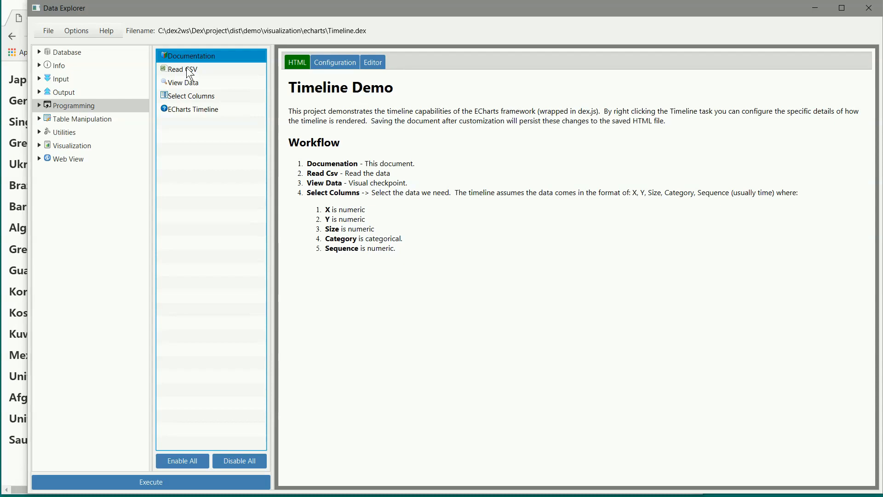
{"action": "double_click", "coordinate": [328, 163]}
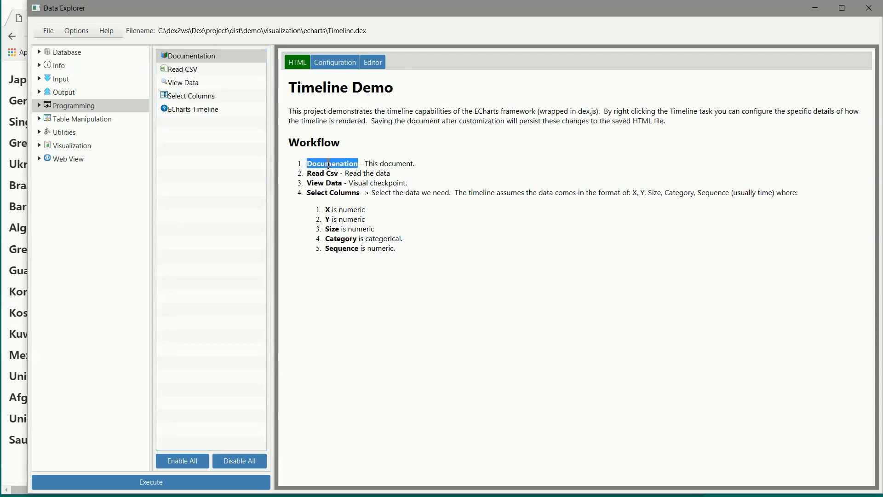
{"action": "double_click", "coordinate": [319, 174]}
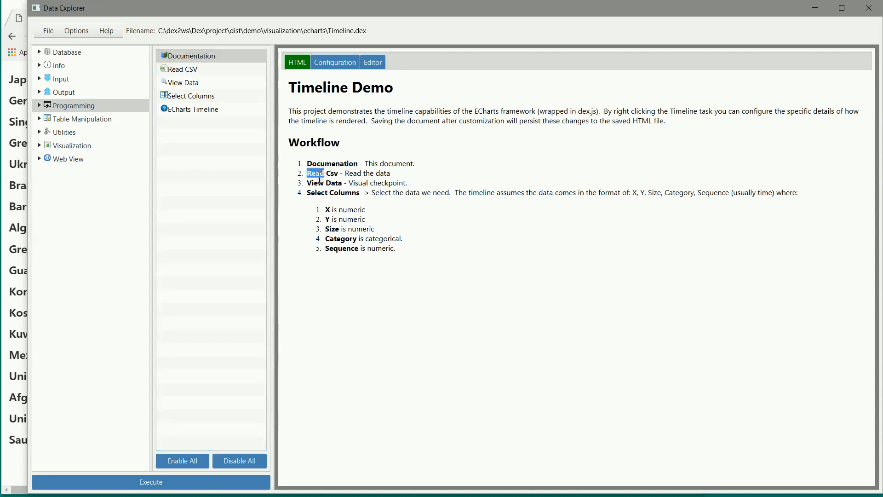
{"action": "double_click", "coordinate": [316, 183]}
{"action": "left_click", "coordinate": [318, 182]}
{"action": "double_click", "coordinate": [316, 192]}
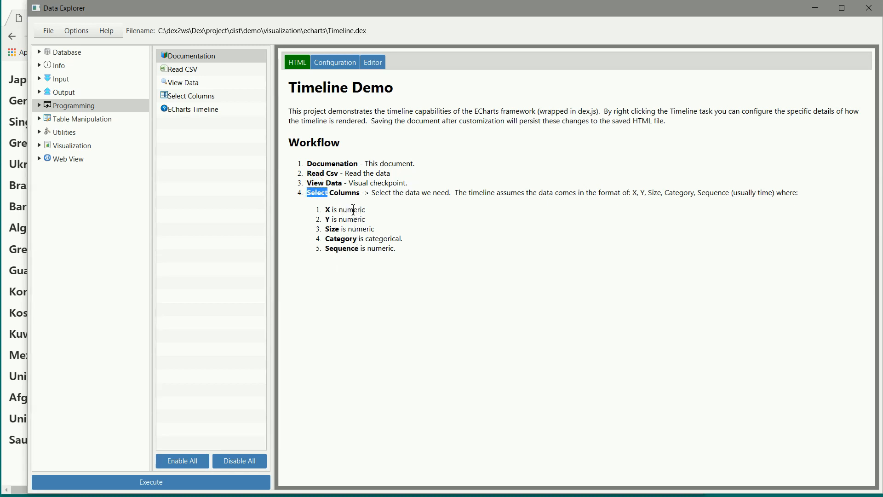
Review the selected columns, execute the Timeline project to render the ECharts Timeline, and dismiss the job execution report
{"action": "left_click", "coordinate": [198, 98]}
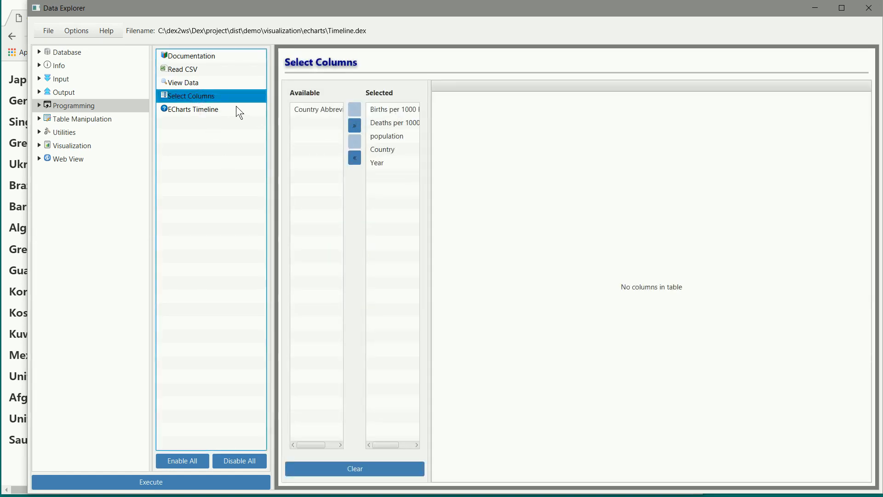
{"action": "left_click", "coordinate": [195, 54]}
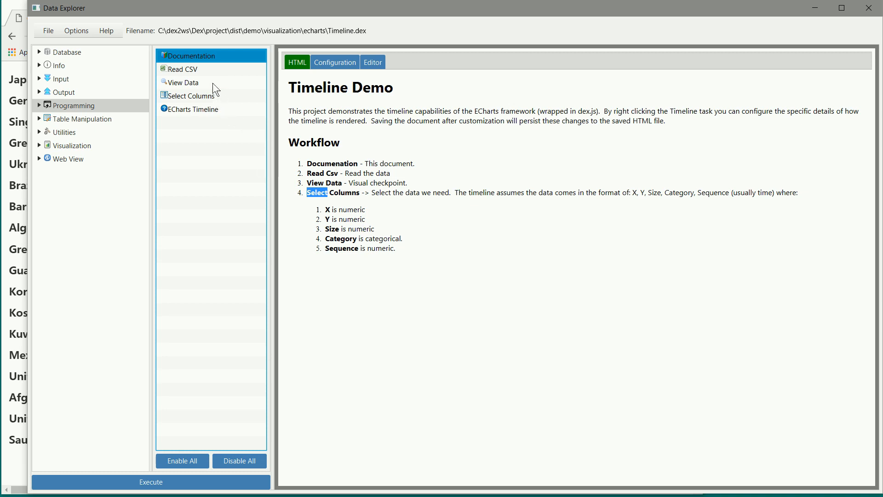
{"action": "left_click", "coordinate": [195, 107]}
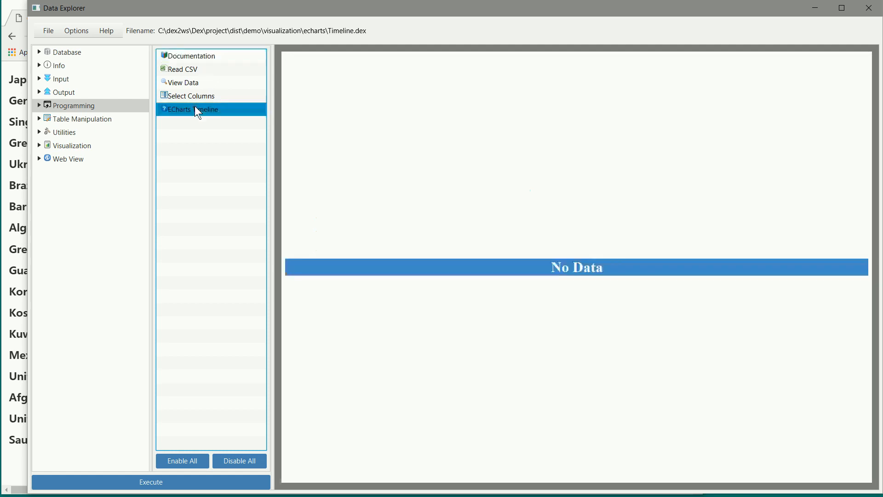
{"action": "left_click", "coordinate": [176, 483]}
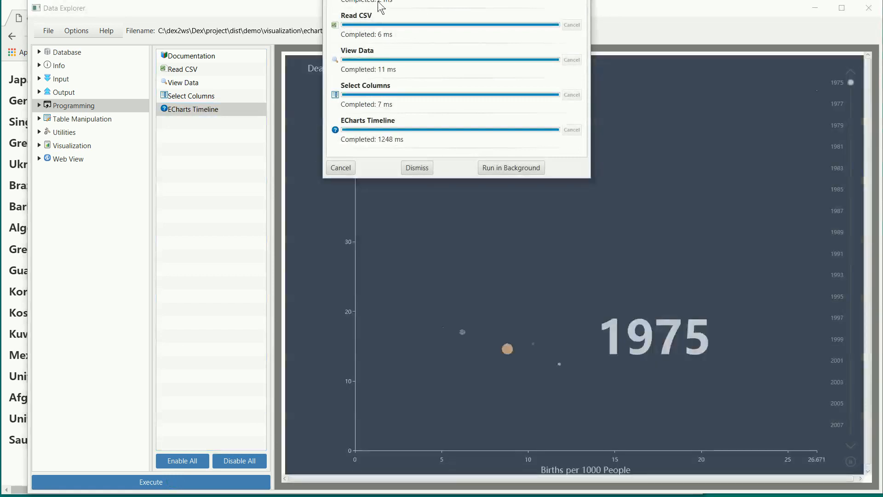
{"action": "left_click_drag", "start_coordinate": [403, 0], "coordinate": [151, 113]}
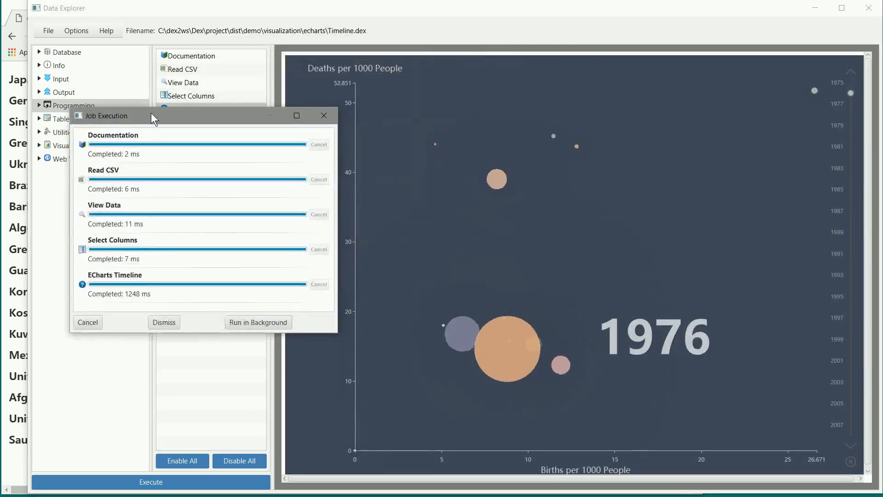
{"action": "left_click", "coordinate": [164, 322]}
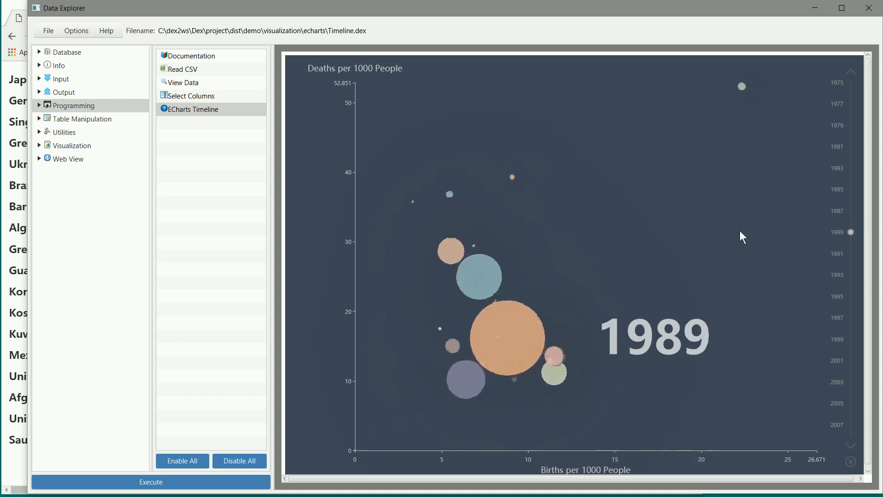
Pause the timeline animation and move it to 1981 and to 2007 to inspect the bubbles
{"action": "mouse_move", "coordinate": [520, 343]}
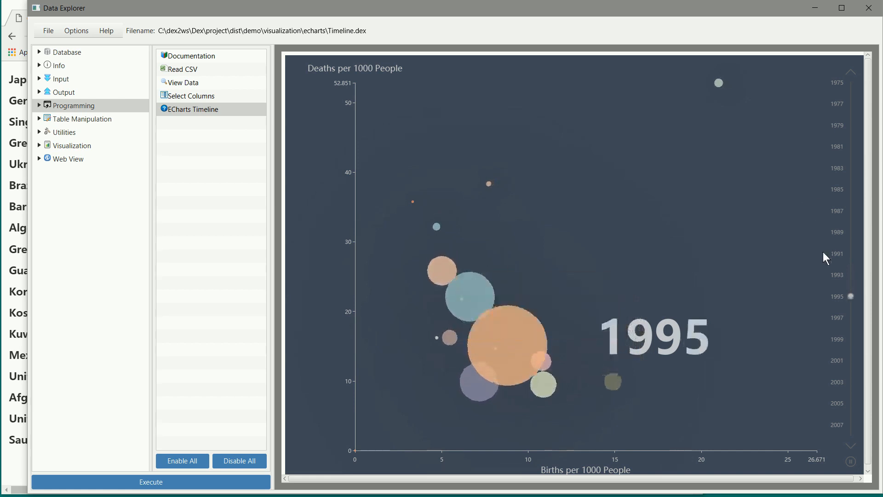
{"action": "left_click", "coordinate": [851, 462]}
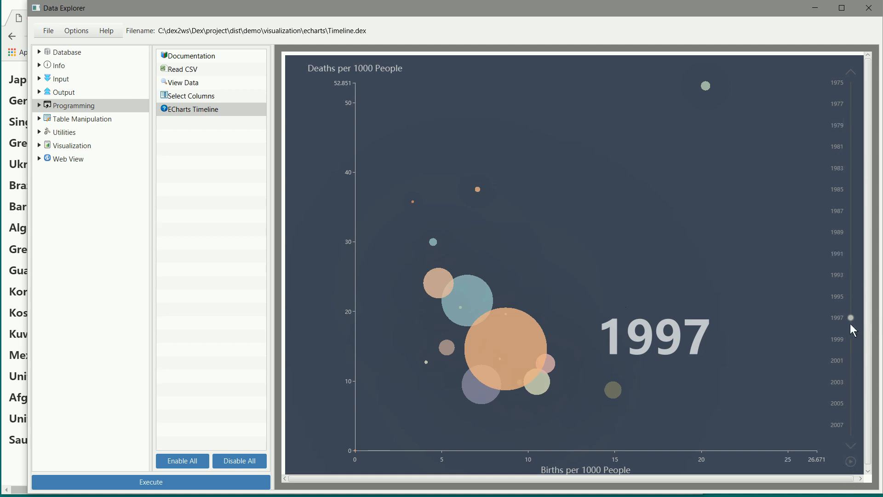
{"action": "left_click_drag", "start_coordinate": [851, 320], "coordinate": [851, 148]}
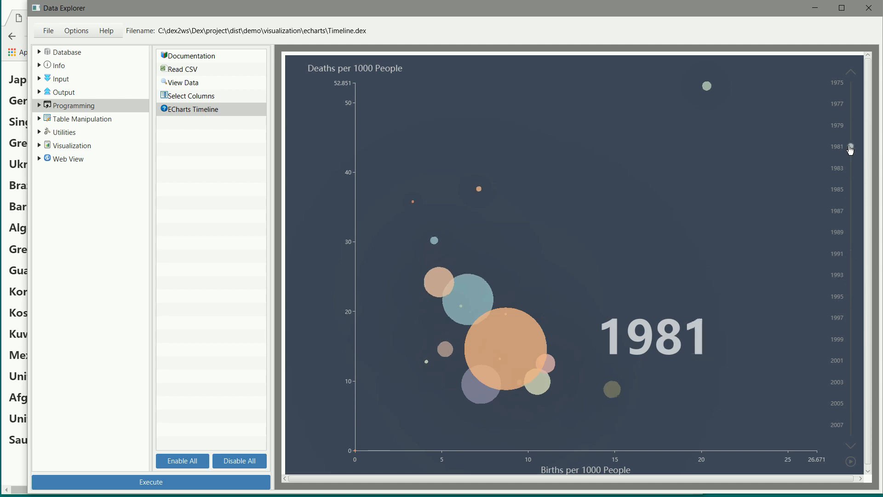
{"action": "left_click_drag", "start_coordinate": [851, 149], "coordinate": [852, 418]}
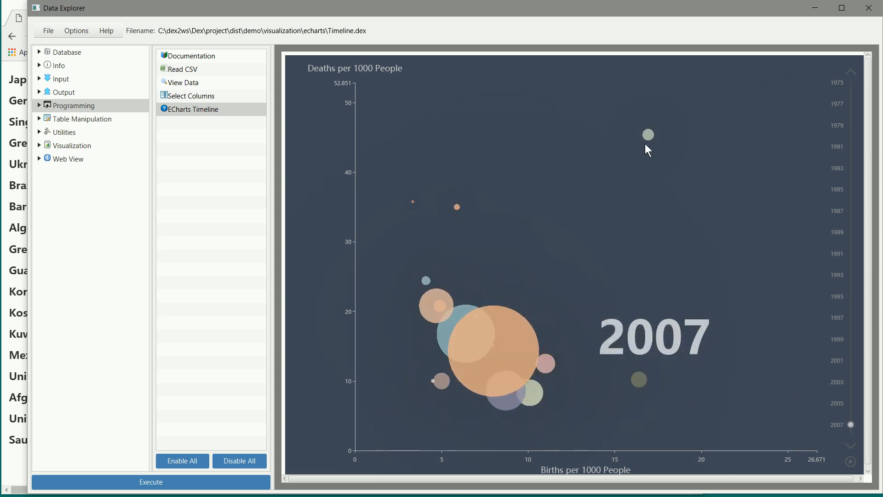
{"action": "mouse_move", "coordinate": [646, 148]}
Open the PolarPlot_SinCos.dex project, execute it to render the ECharts Polar Plot, and dismiss the job report
{"action": "left_click", "coordinate": [43, 35]}
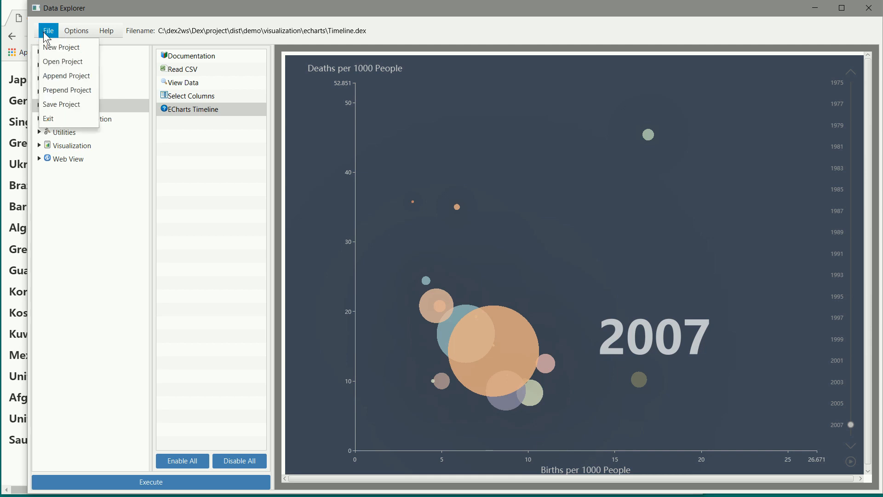
{"action": "left_click", "coordinate": [60, 65]}
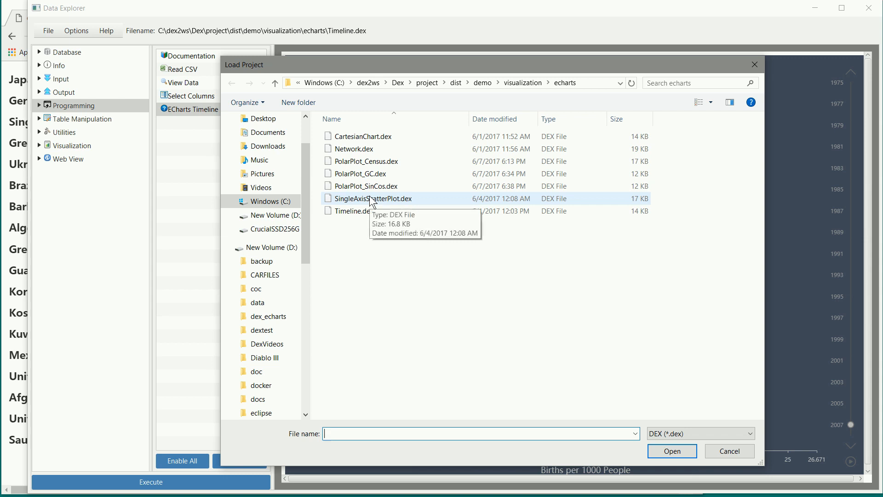
{"action": "double_click", "coordinate": [366, 185]}
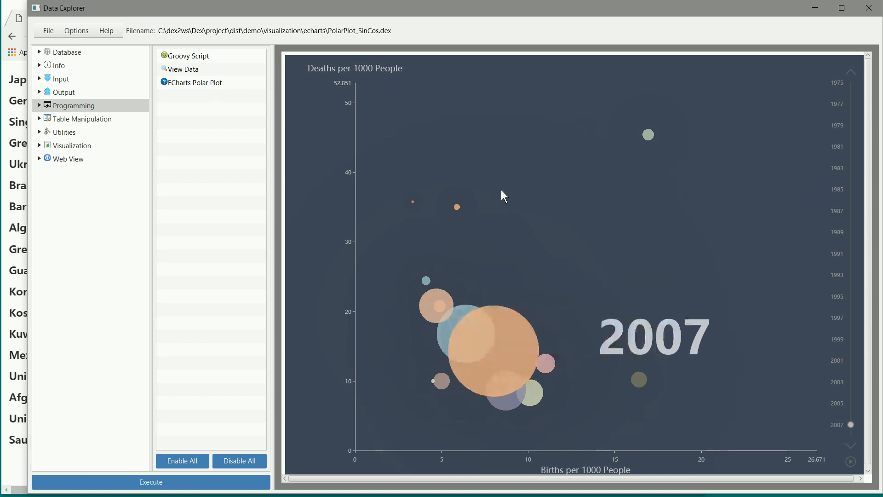
{"action": "left_click", "coordinate": [207, 84]}
{"action": "left_click", "coordinate": [207, 483]}
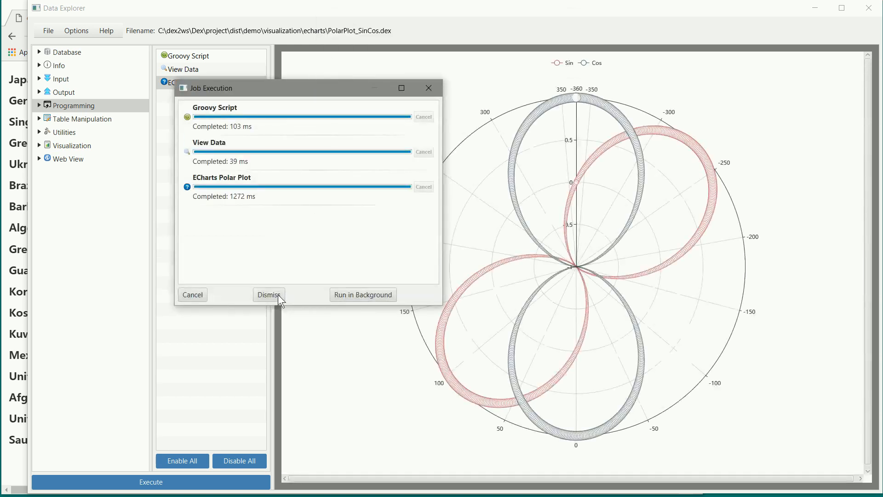
{"action": "left_click", "coordinate": [278, 295]}
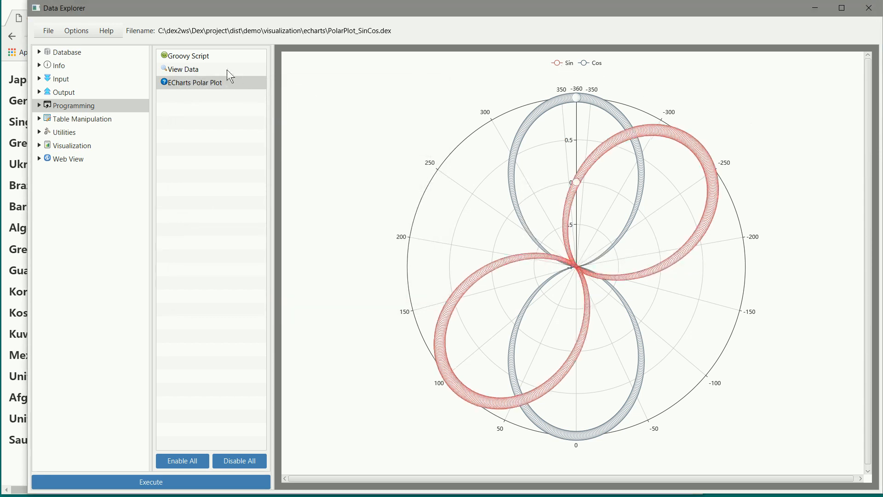
Examine the Groovy script's header columns, angle range and Sin and Cos calculations, and view the generated data table
{"action": "left_click", "coordinate": [200, 57]}
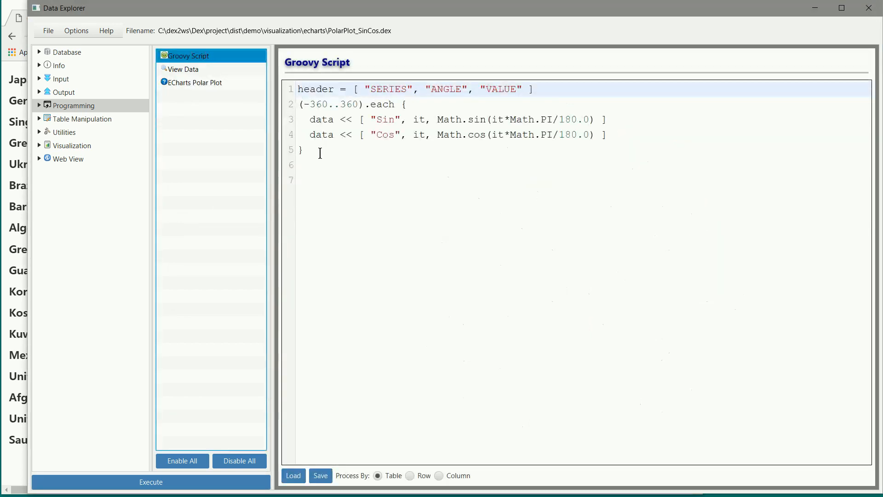
{"action": "left_click_drag", "start_coordinate": [319, 152], "coordinate": [278, 85]}
{"action": "left_click", "coordinate": [352, 88]}
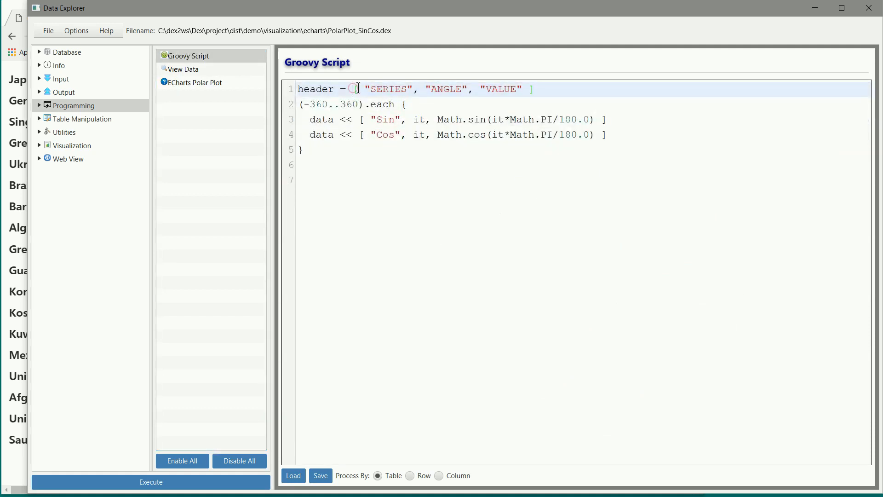
{"action": "left_click_drag", "start_coordinate": [363, 89], "coordinate": [577, 83]}
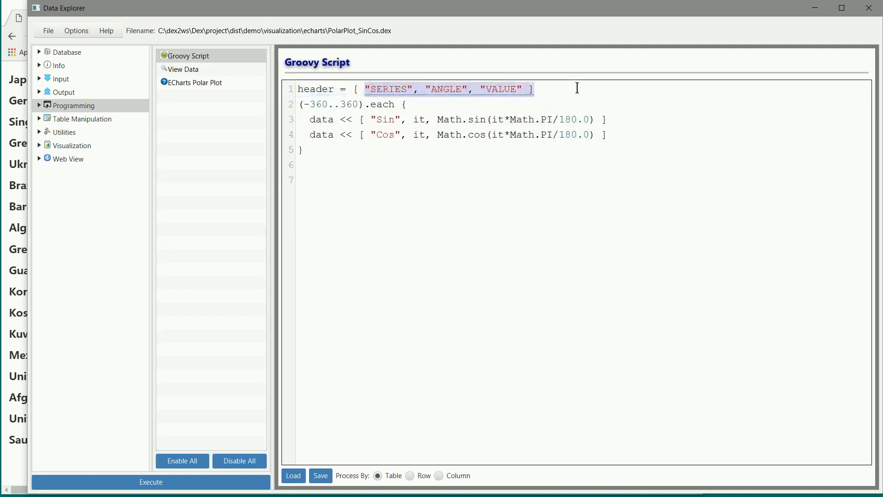
{"action": "double_click", "coordinate": [398, 89]}
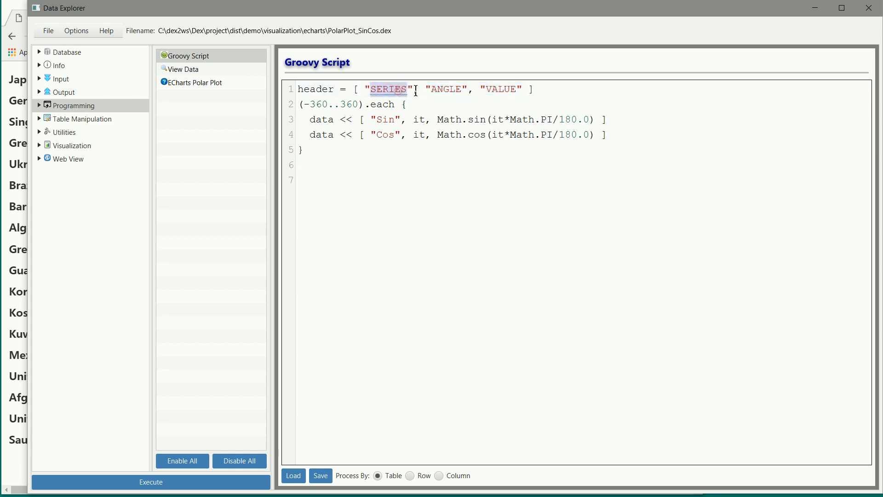
{"action": "double_click", "coordinate": [443, 88]}
{"action": "double_click", "coordinate": [501, 88]}
{"action": "double_click", "coordinate": [386, 119]}
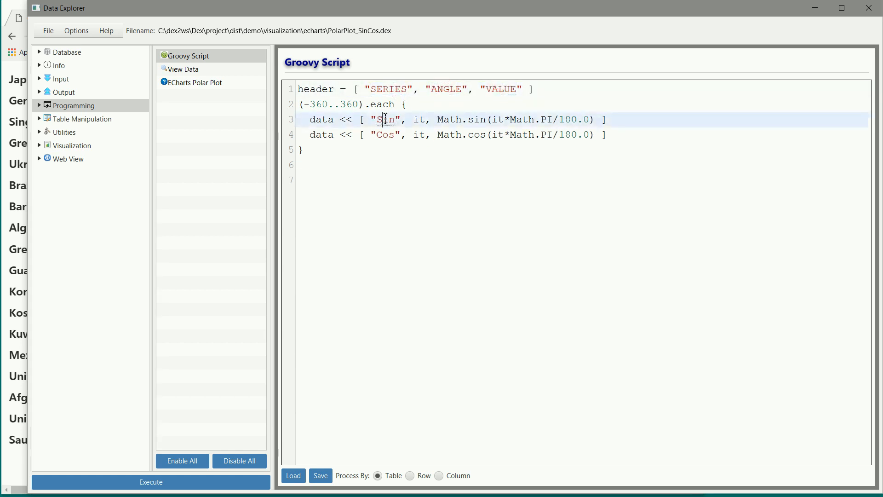
{"action": "double_click", "coordinate": [385, 135]}
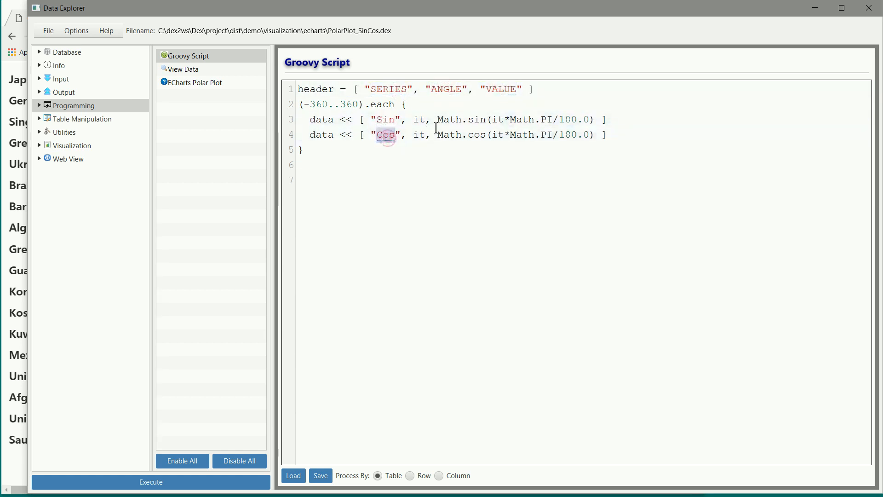
{"action": "left_click_drag", "start_coordinate": [302, 103], "coordinate": [367, 103]}
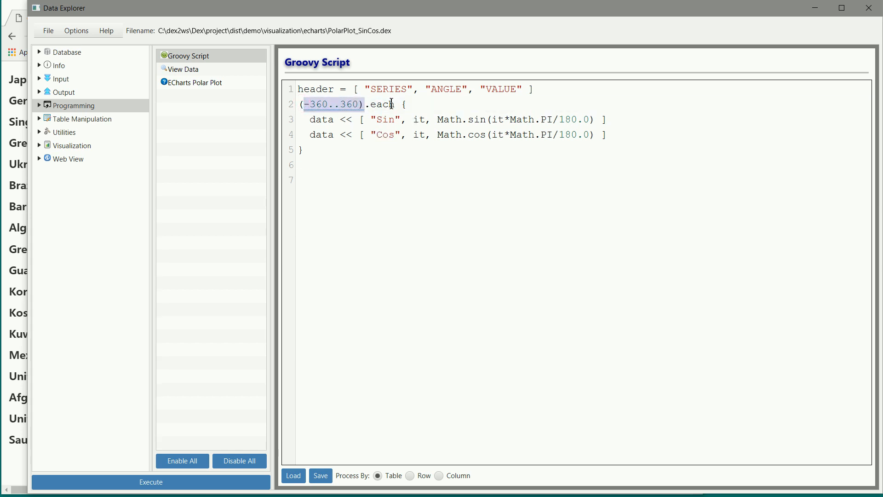
{"action": "left_click_drag", "start_coordinate": [498, 119], "coordinate": [589, 118]}
{"action": "left_click", "coordinate": [540, 118]}
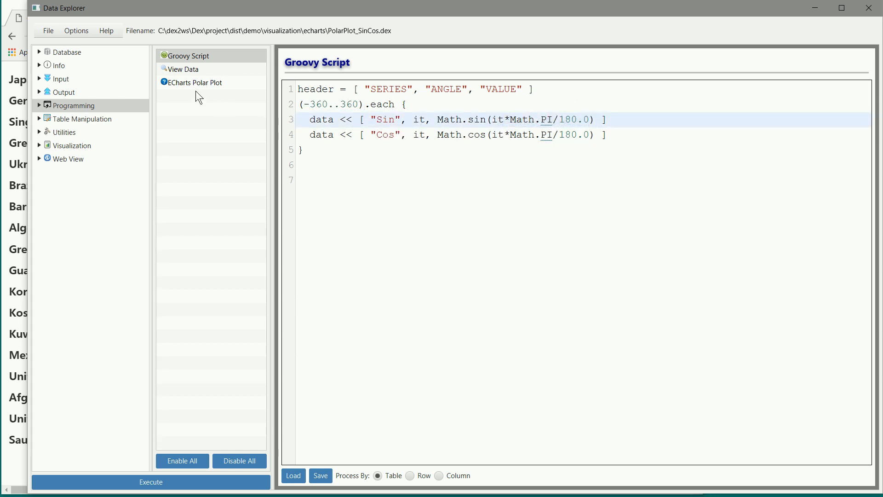
{"action": "left_click", "coordinate": [190, 70]}
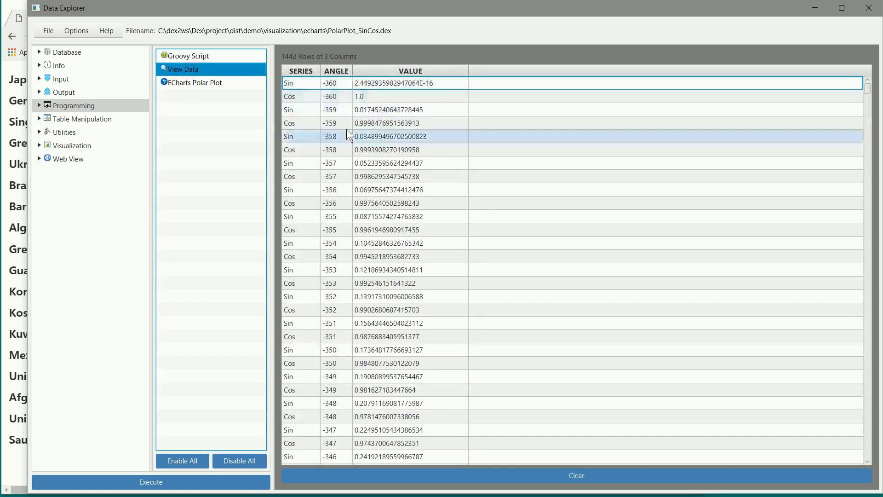
In the polar plot, hide the Sin and Cos series and show both again
{"action": "left_click", "coordinate": [213, 85]}
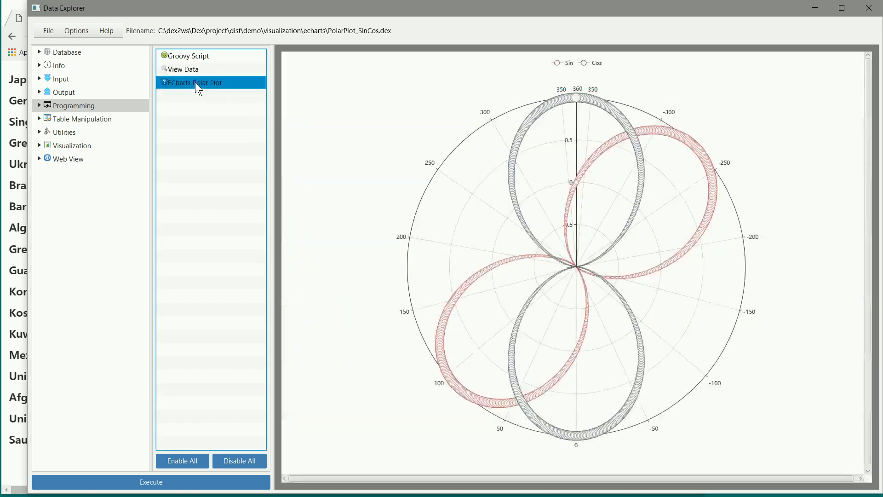
{"action": "left_click", "coordinate": [558, 67]}
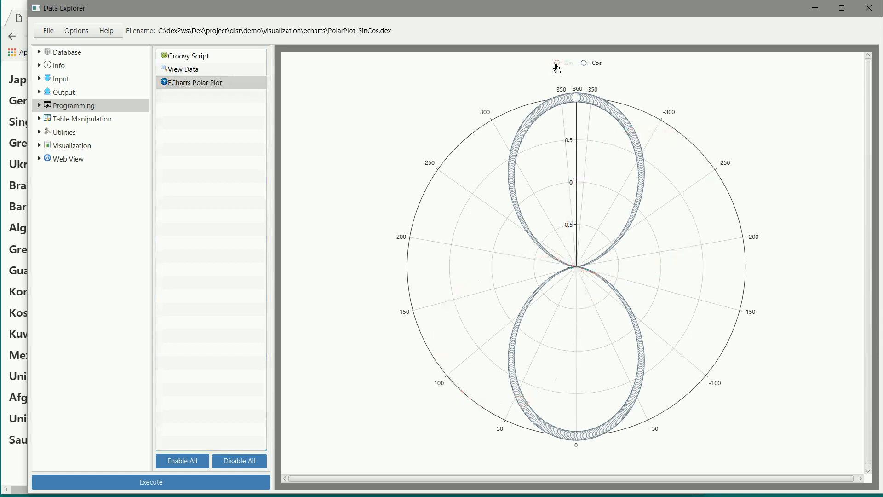
{"action": "left_click", "coordinate": [585, 67]}
{"action": "left_click", "coordinate": [585, 68]}
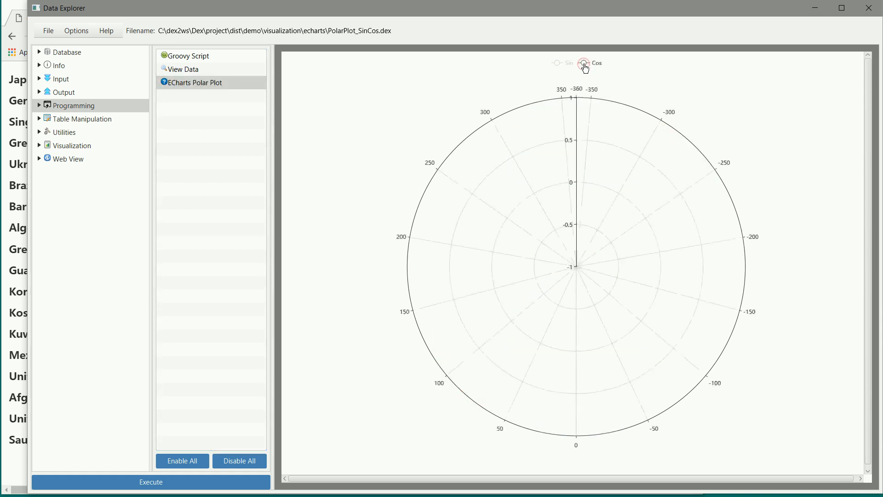
{"action": "left_click", "coordinate": [558, 65]}
{"action": "right_click", "coordinate": [200, 82]}
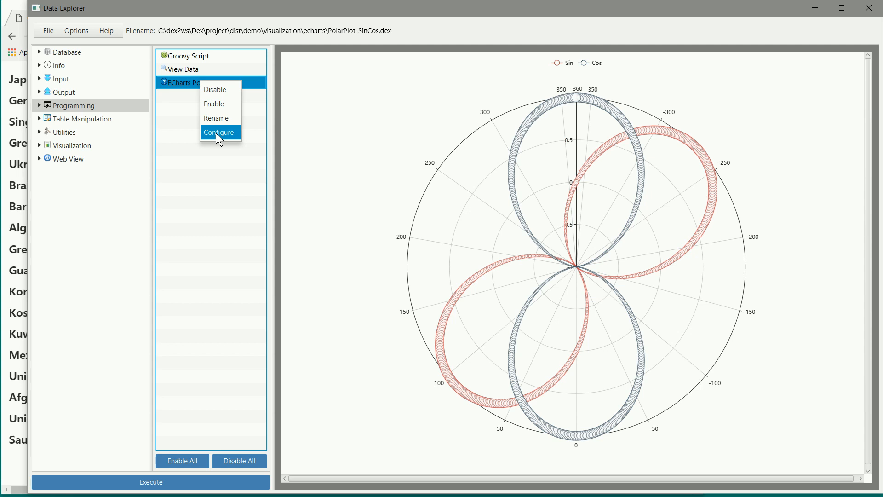
{"action": "left_click", "coordinate": [368, 208]}
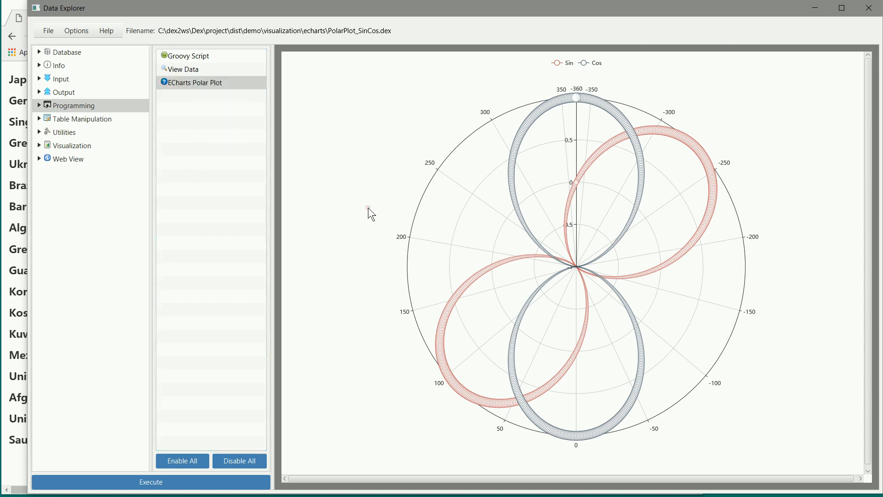
Open the PolarPlot_GC.dex project, execute it to render its polar plot, and dismiss the job report
{"action": "left_click", "coordinate": [46, 35]}
{"action": "left_click", "coordinate": [63, 62]}
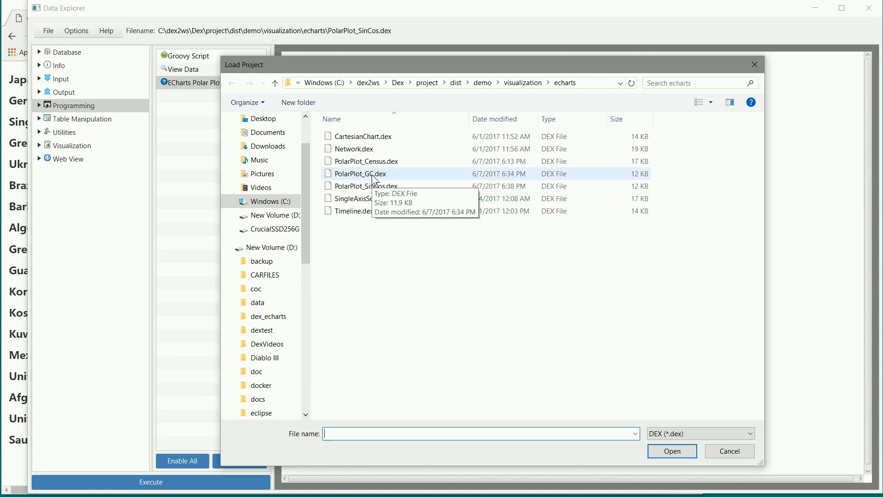
{"action": "double_click", "coordinate": [372, 174]}
{"action": "left_click", "coordinate": [202, 123]}
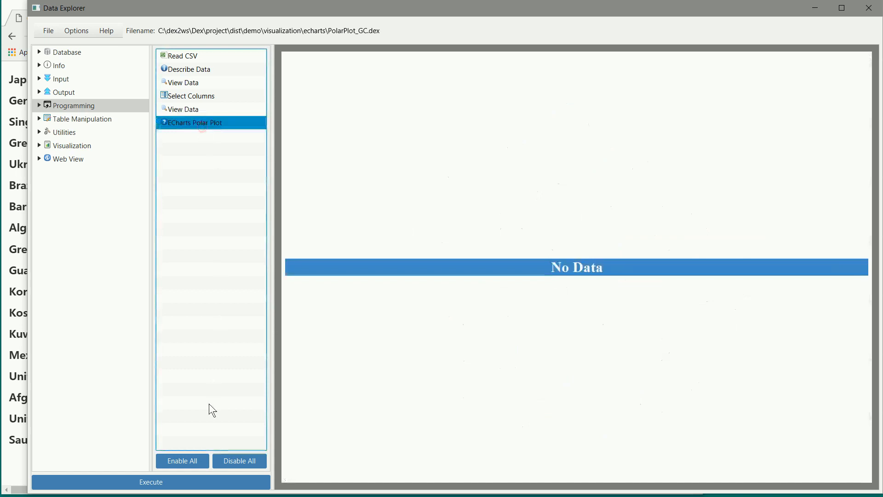
{"action": "left_click", "coordinate": [208, 480]}
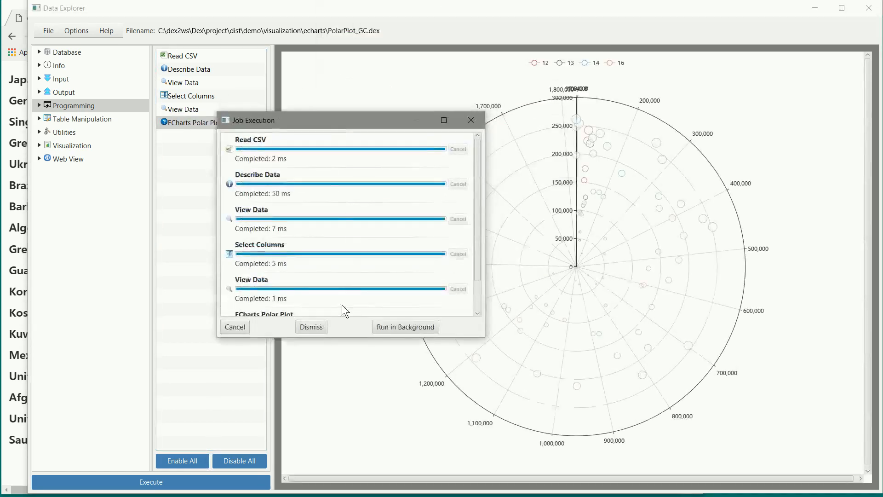
{"action": "left_click", "coordinate": [312, 327]}
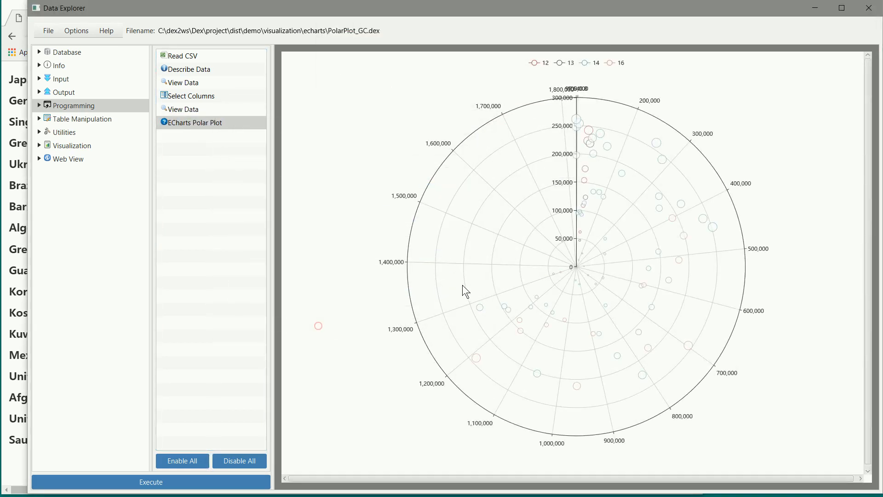
Export the PolarPlot_GC polar plot as HTML over the existing test.html in the output folder
{"action": "double_click", "coordinate": [492, 271]}
{"action": "double_click", "coordinate": [360, 141]}
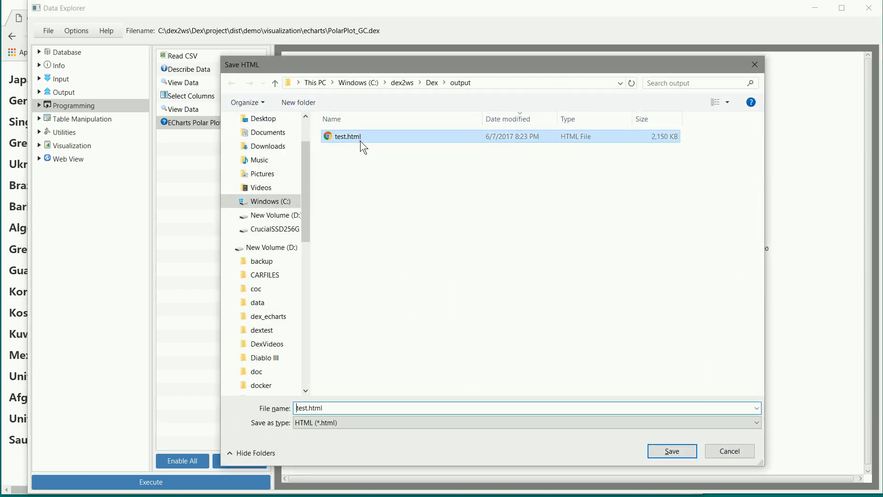
{"action": "left_click", "coordinate": [483, 205]}
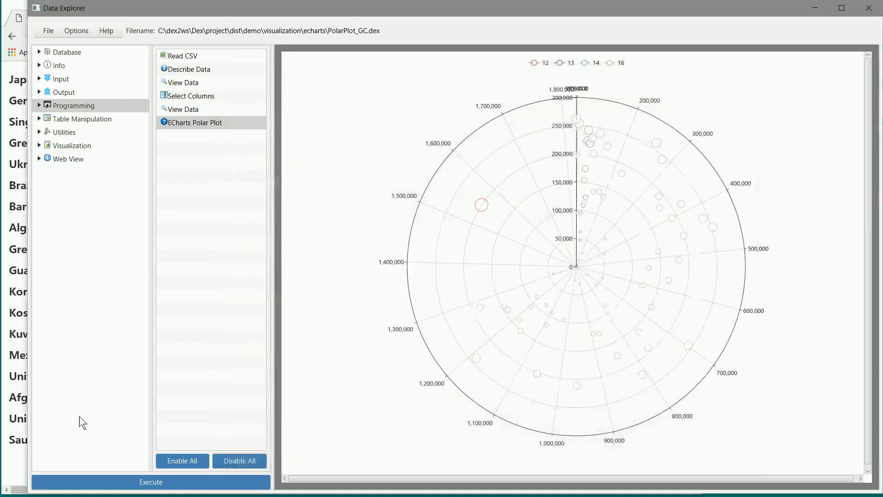
Switch to Chrome, reload test.html to show the exported polar plot, and hide series 12, 13 and 14
{"action": "left_click", "coordinate": [18, 466]}
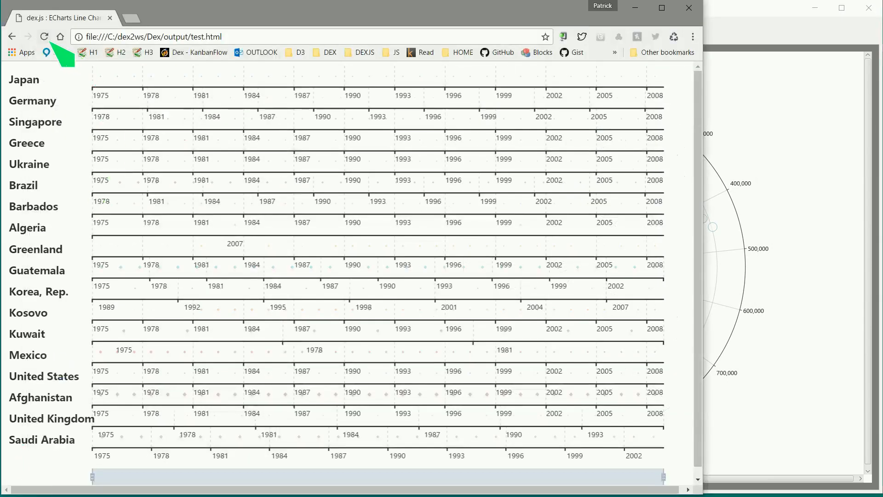
{"action": "left_click", "coordinate": [44, 37]}
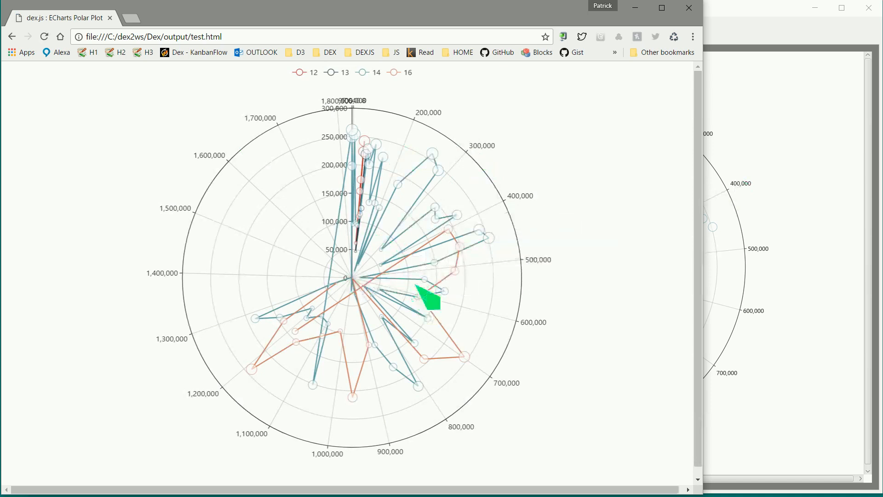
{"action": "left_click", "coordinate": [302, 78]}
{"action": "left_click", "coordinate": [343, 79]}
{"action": "left_click", "coordinate": [368, 73]}
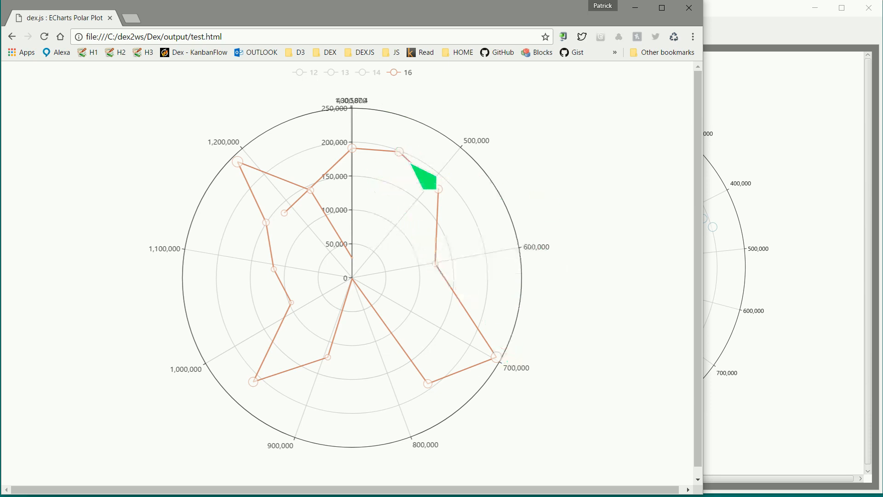
Return to Data Explorer and view the FGC, OU and EU data table feeding the polar plot
{"action": "left_click", "coordinate": [809, 225]}
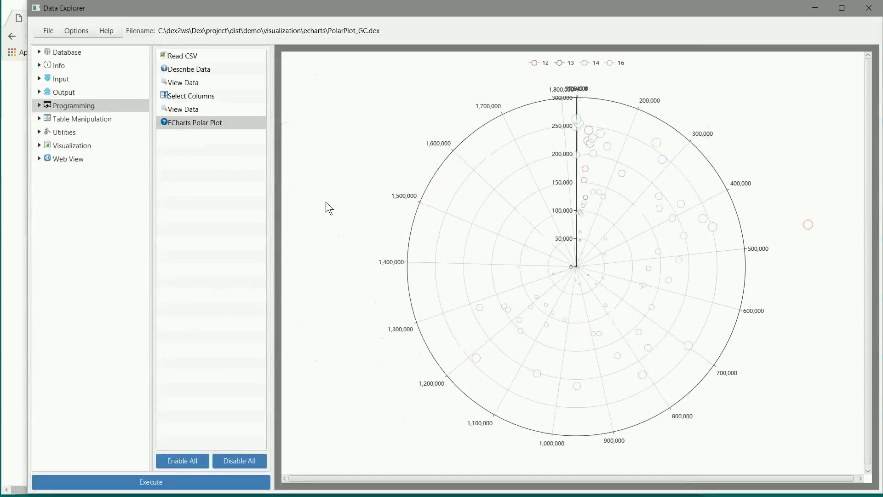
{"action": "left_click", "coordinate": [190, 110]}
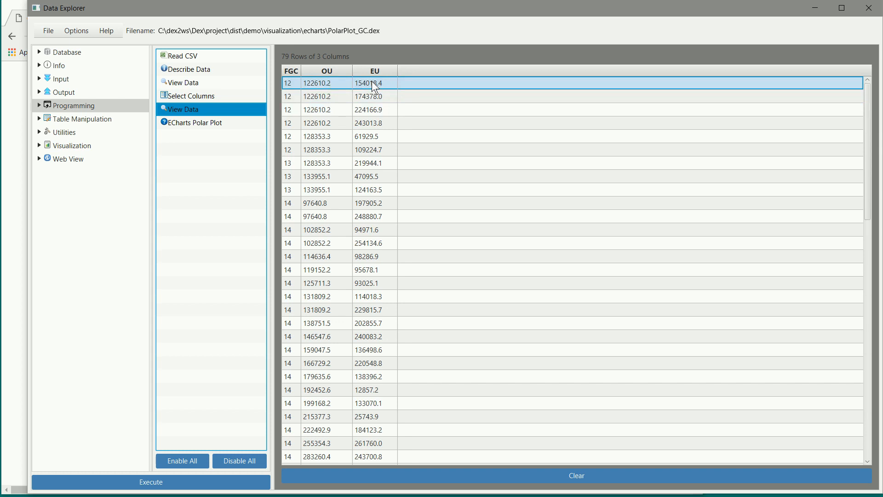
Open the PolarPlot_Census.dex project, execute it to render its polar plot, and dismiss the job report
{"action": "left_click", "coordinate": [51, 31]}
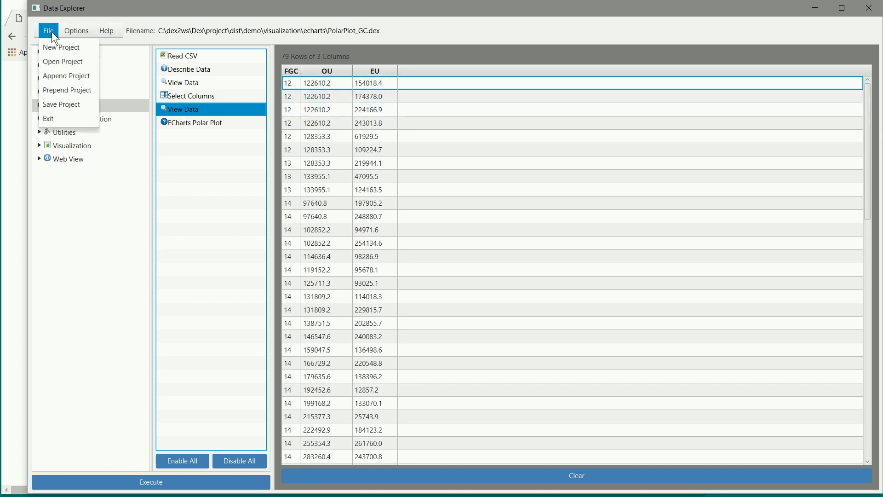
{"action": "left_click", "coordinate": [60, 62]}
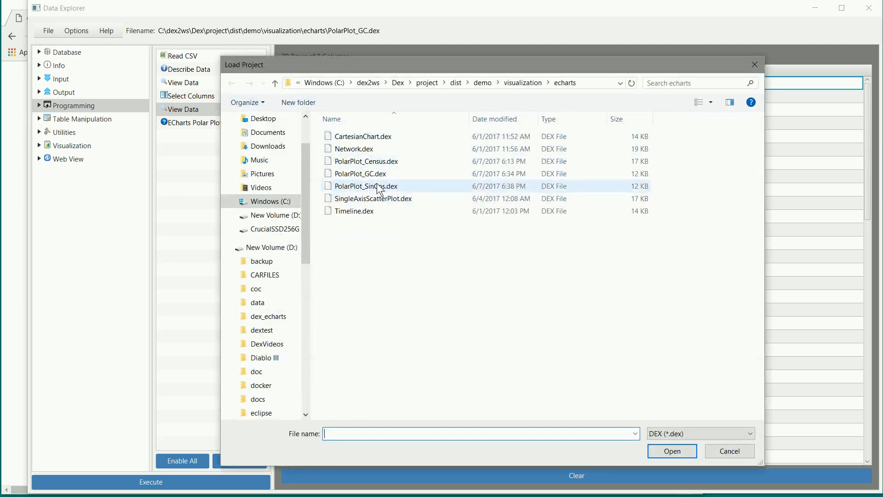
{"action": "double_click", "coordinate": [379, 162]}
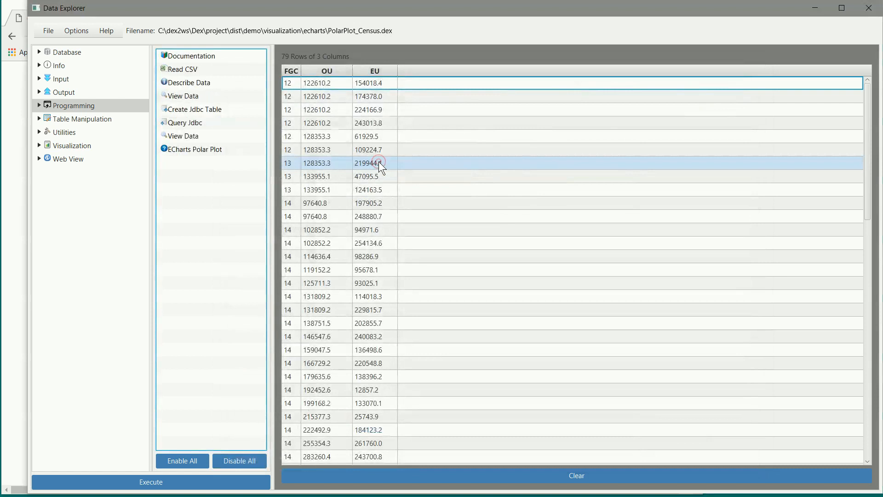
{"action": "left_click", "coordinate": [208, 151]}
{"action": "left_click", "coordinate": [214, 481]}
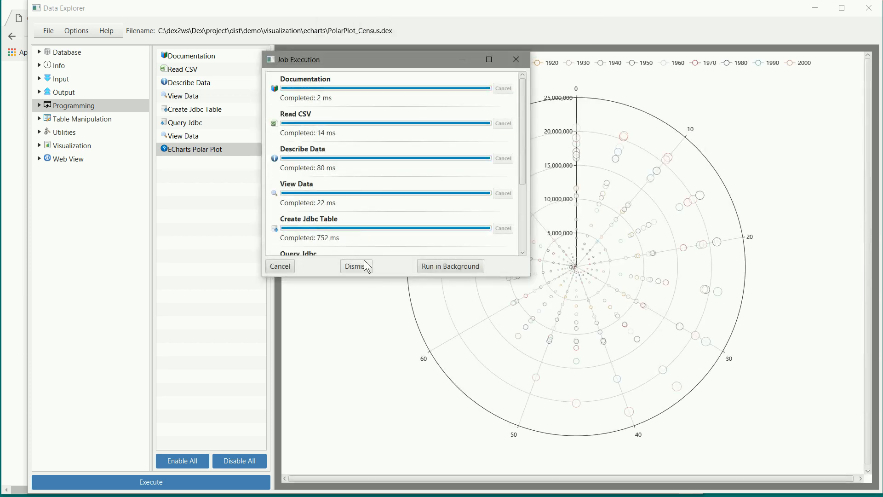
{"action": "left_click", "coordinate": [362, 266]}
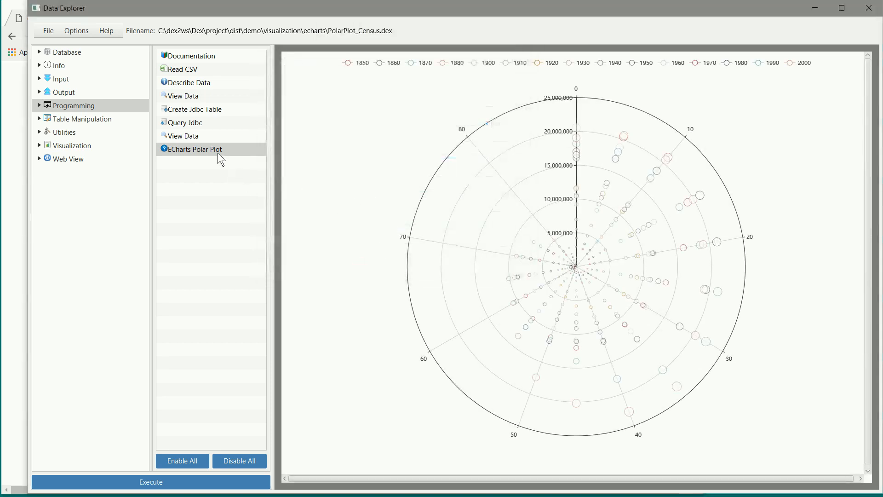
Review the census_marriage.csv input settings and the raw census data table
{"action": "left_click", "coordinate": [189, 71]}
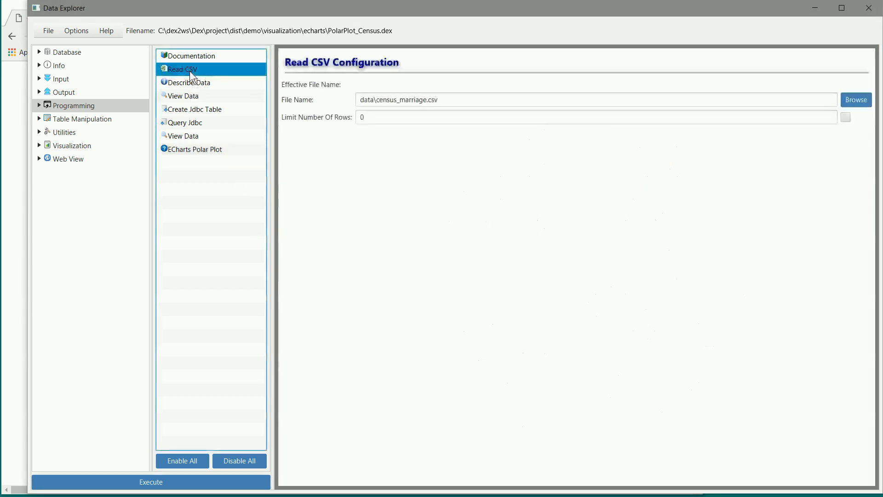
{"action": "left_click", "coordinate": [182, 96]}
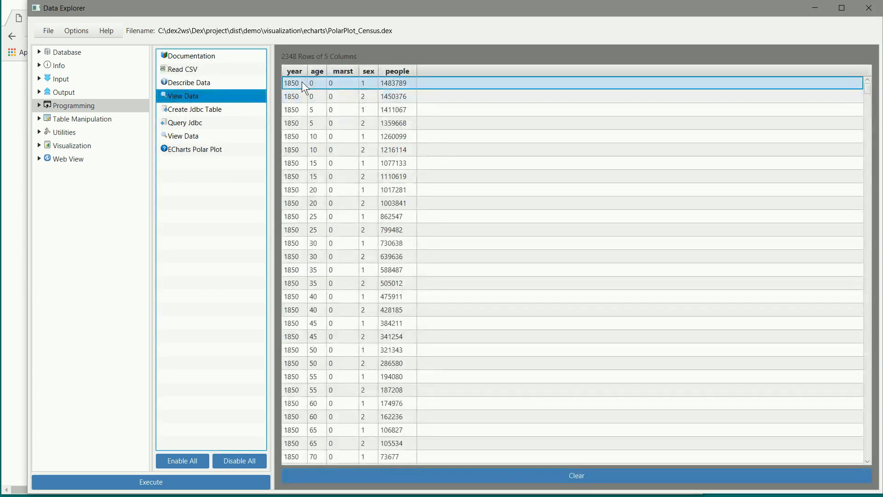
{"action": "left_click", "coordinate": [378, 83]}
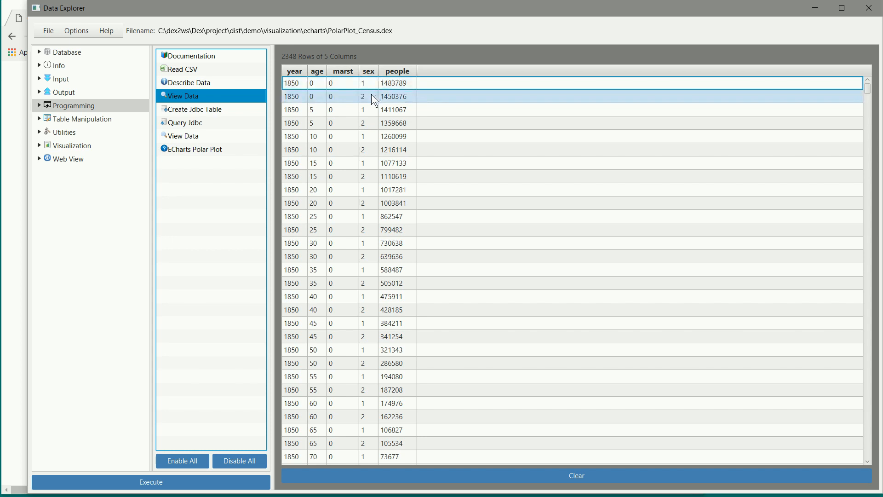
Examine the JDBC settings that create the CENSUS table and the query's PERCENT_POPULATION calculation
{"action": "left_click", "coordinate": [215, 109]}
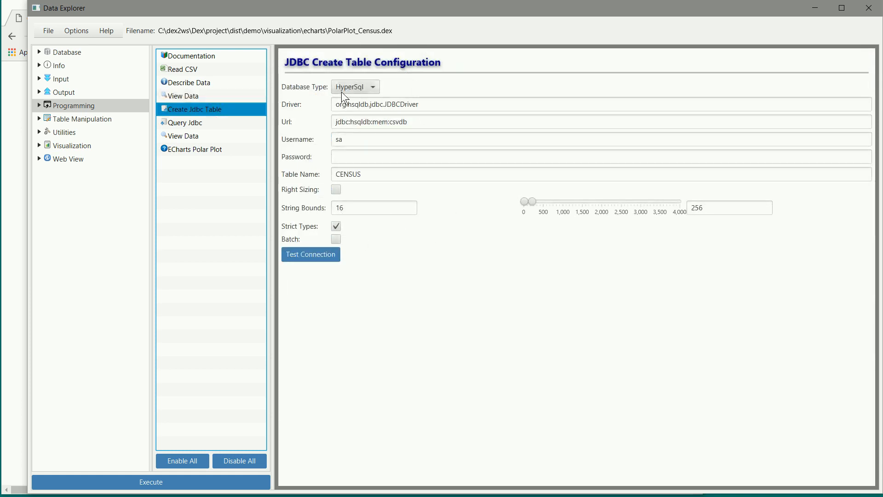
{"action": "double_click", "coordinate": [373, 172]}
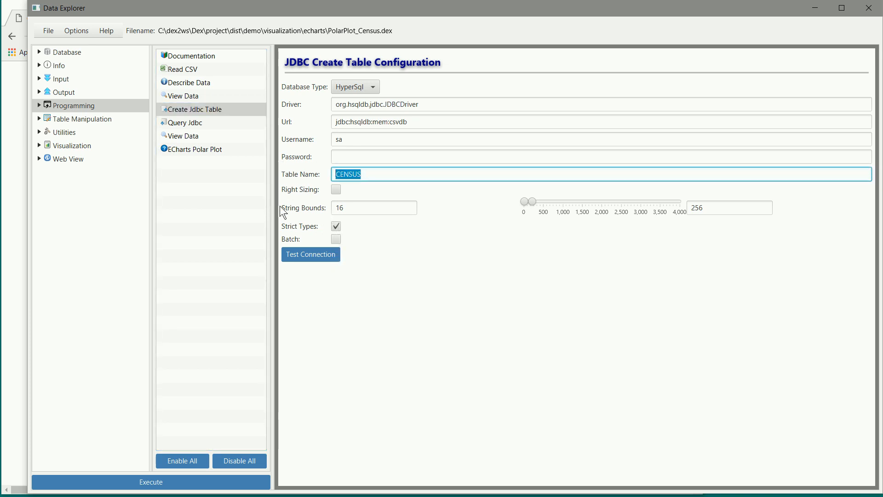
{"action": "left_click", "coordinate": [204, 123]}
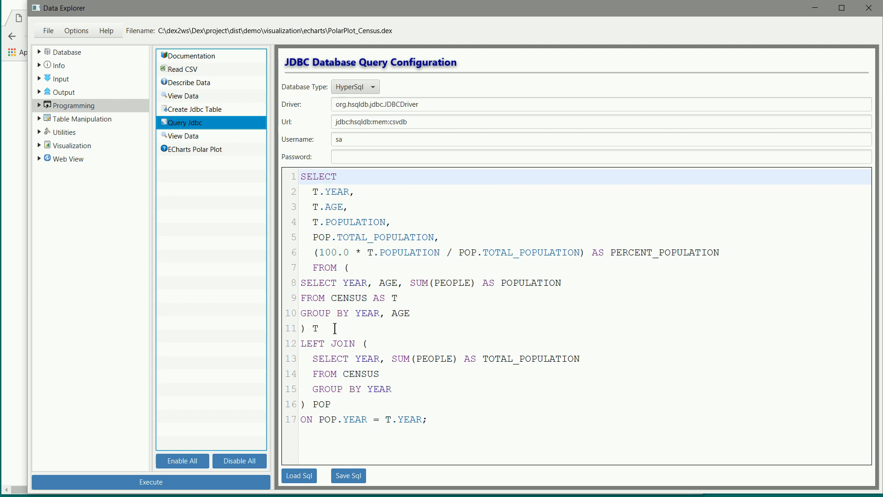
{"action": "left_click_drag", "start_coordinate": [314, 252], "coordinate": [739, 250]}
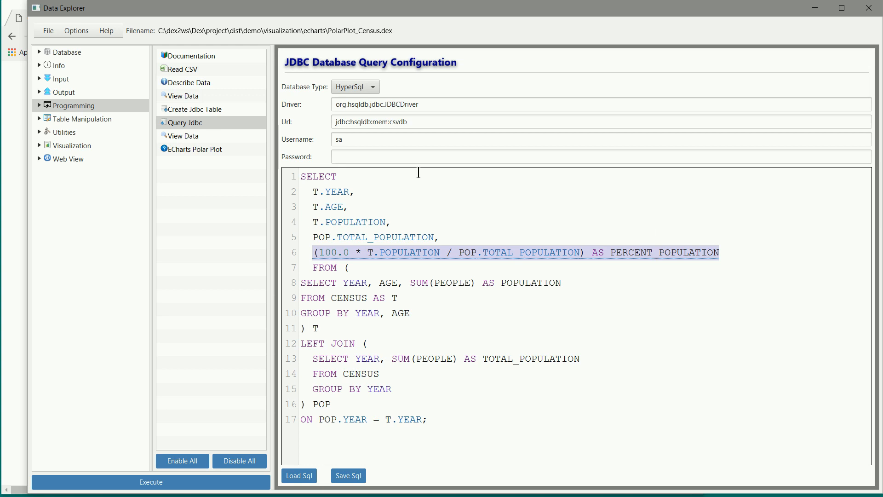
Look at the census polar plot and the population table returned by the JDBC query
{"action": "left_click", "coordinate": [181, 135]}
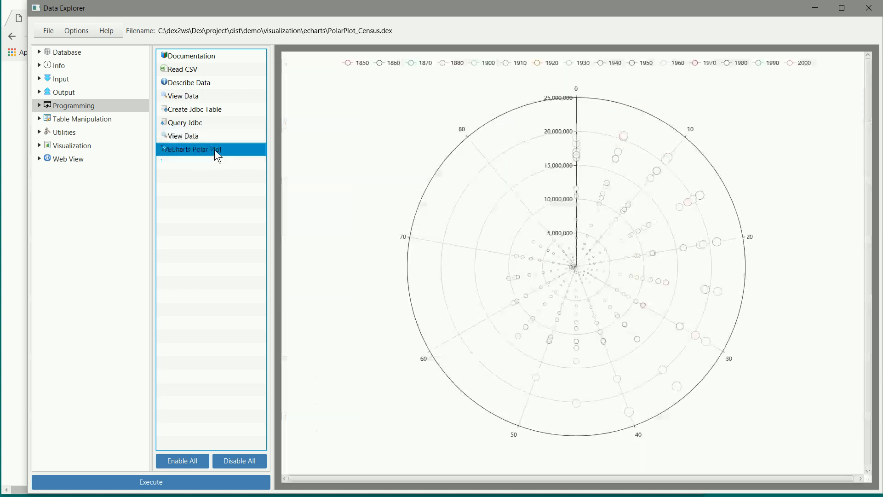
{"action": "left_click", "coordinate": [217, 156]}
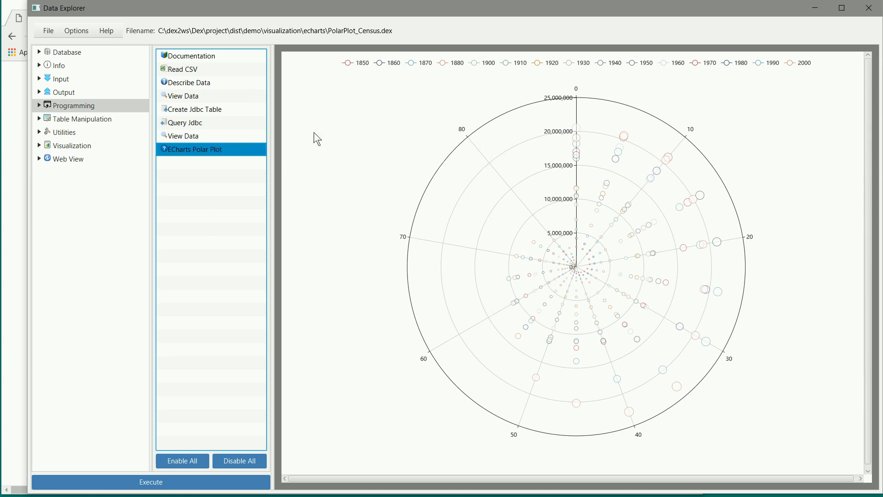
{"action": "left_click", "coordinate": [196, 136]}
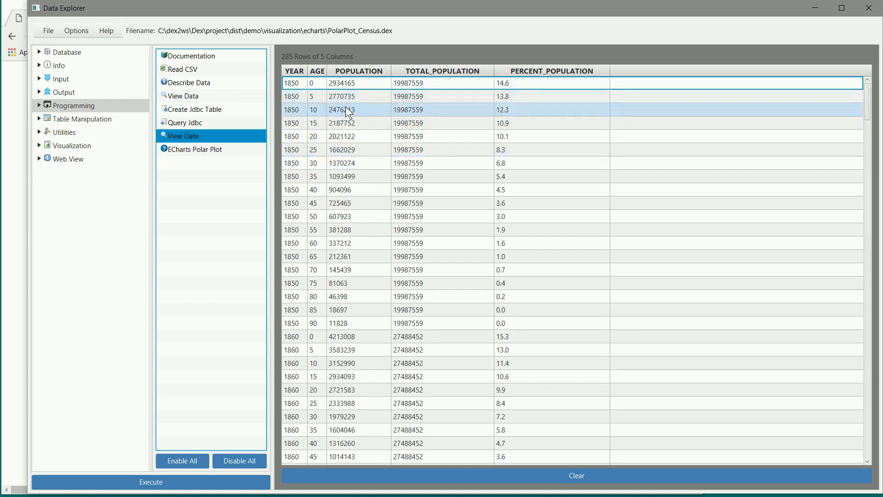
Export the census polar plot as HTML over the existing test.html in the output folder
{"action": "left_click", "coordinate": [217, 148]}
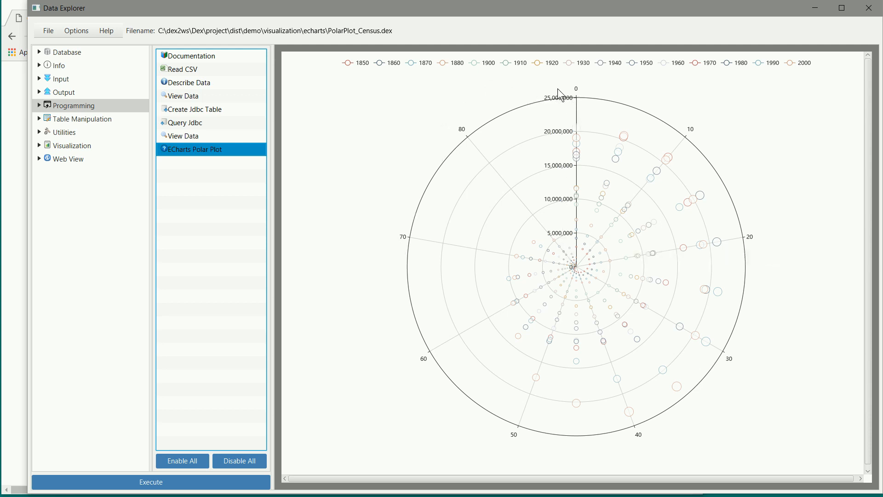
{"action": "left_click", "coordinate": [310, 181]}
{"action": "left_click", "coordinate": [354, 135]}
{"action": "left_click", "coordinate": [665, 448]}
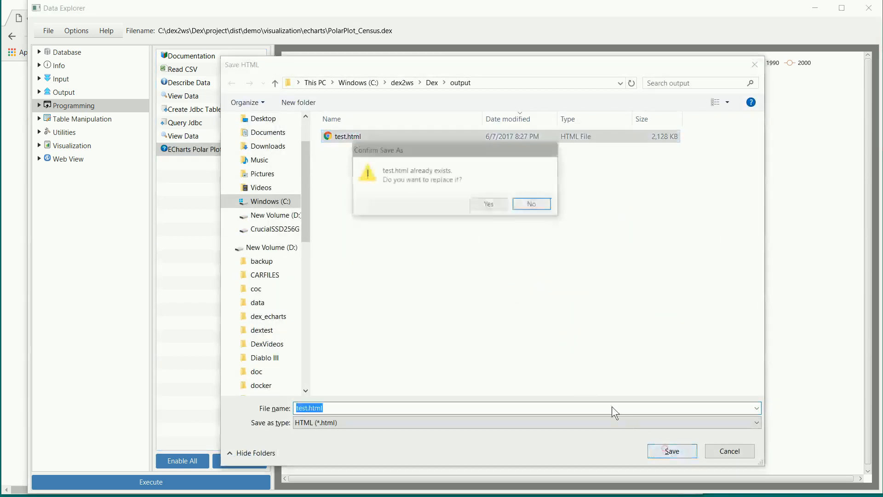
{"action": "left_click", "coordinate": [489, 204]}
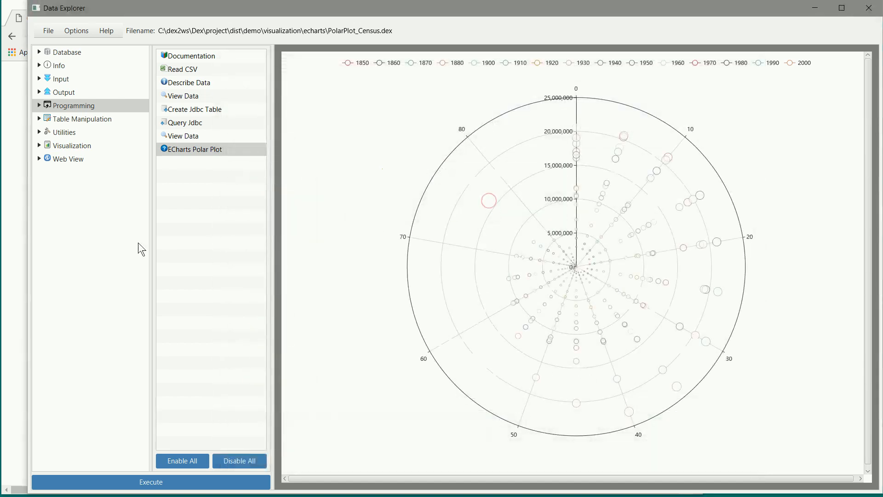
Reload test.html in Chrome and compare the exported census polar plot with the one in Data Explorer
{"action": "left_click", "coordinate": [44, 36]}
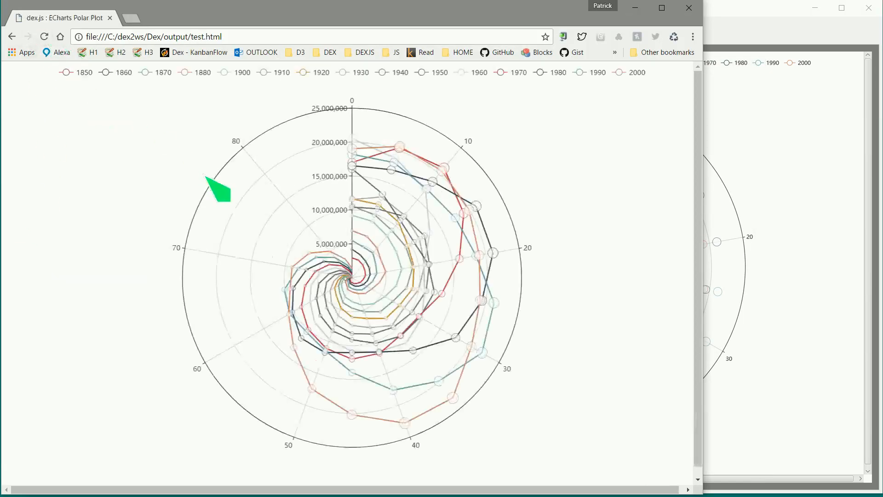
{"action": "left_click", "coordinate": [771, 198]}
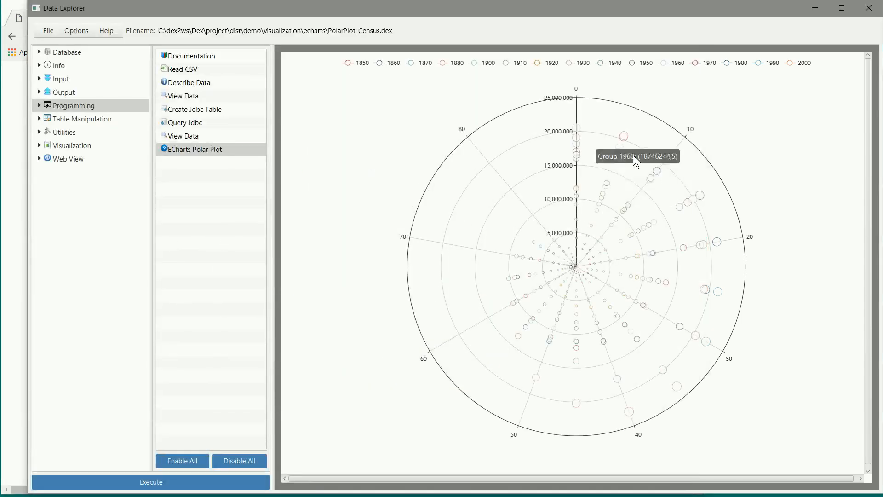
{"action": "left_click", "coordinate": [21, 253]}
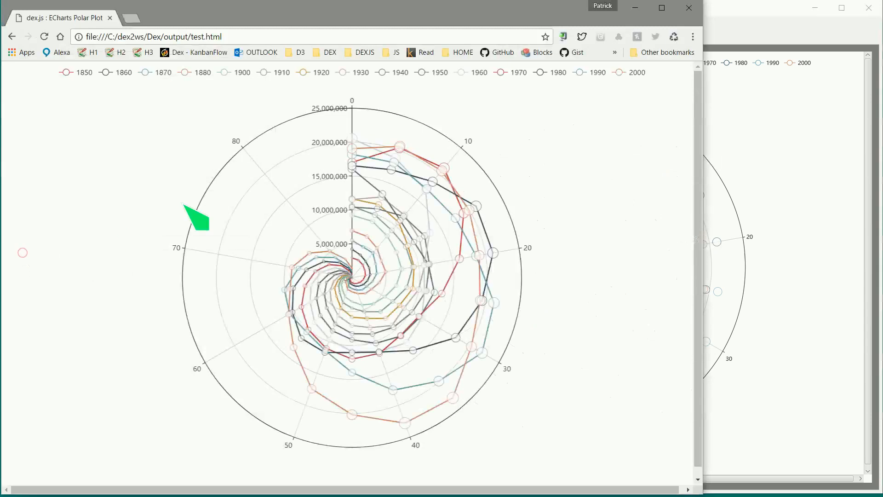
Hide the 1860 through 1990 series in the exported plot, leaving only 1850 and 2000 shown
{"action": "left_click", "coordinate": [67, 73]}
{"action": "left_click", "coordinate": [104, 72]}
{"action": "left_click", "coordinate": [146, 73]}
{"action": "left_click", "coordinate": [184, 73]}
{"action": "left_click", "coordinate": [225, 73]}
{"action": "left_click", "coordinate": [265, 74]}
{"action": "left_click", "coordinate": [301, 74]}
{"action": "left_click", "coordinate": [357, 74]}
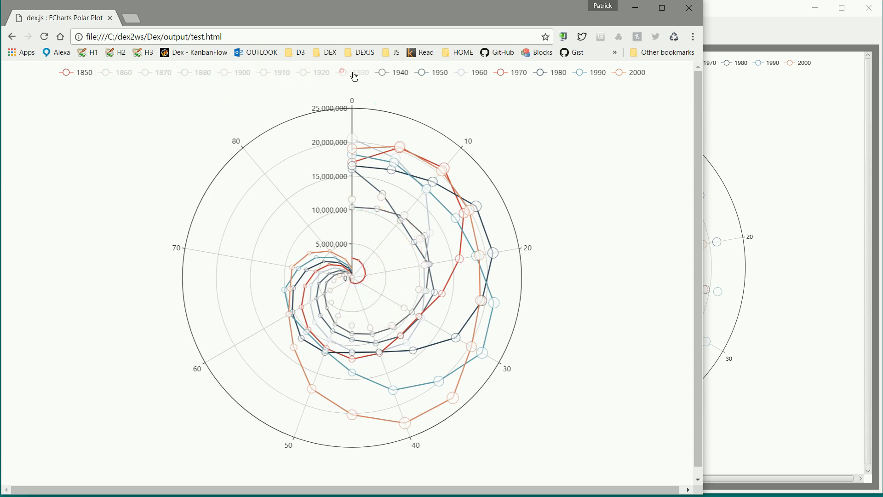
{"action": "left_click", "coordinate": [391, 76]}
{"action": "left_click", "coordinate": [420, 75]}
{"action": "left_click", "coordinate": [458, 75]}
{"action": "left_click", "coordinate": [501, 73]}
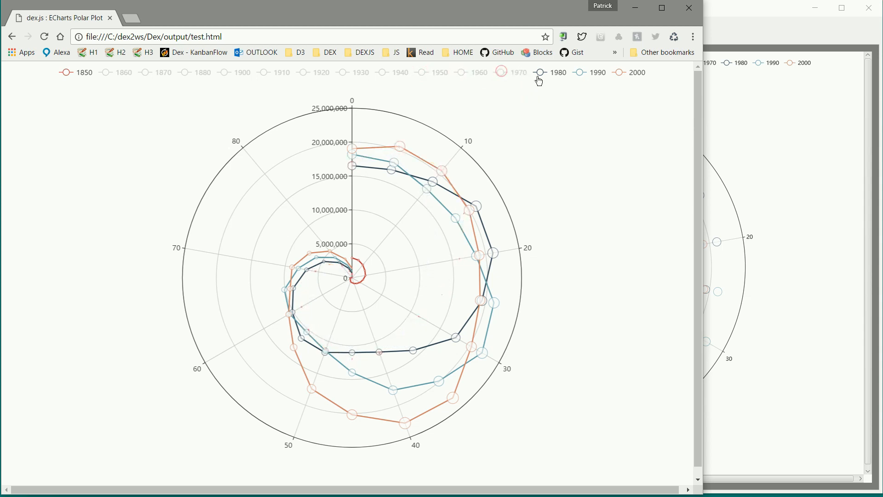
{"action": "left_click", "coordinate": [539, 74]}
{"action": "left_click", "coordinate": [579, 74]}
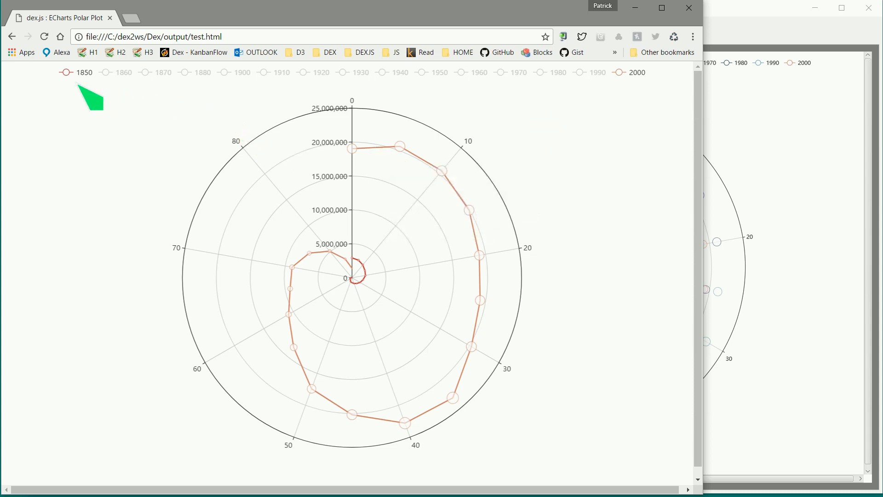
Hide the 2000 series and show it again, and add the 1930 series for comparison with 1850
{"action": "left_click", "coordinate": [621, 76]}
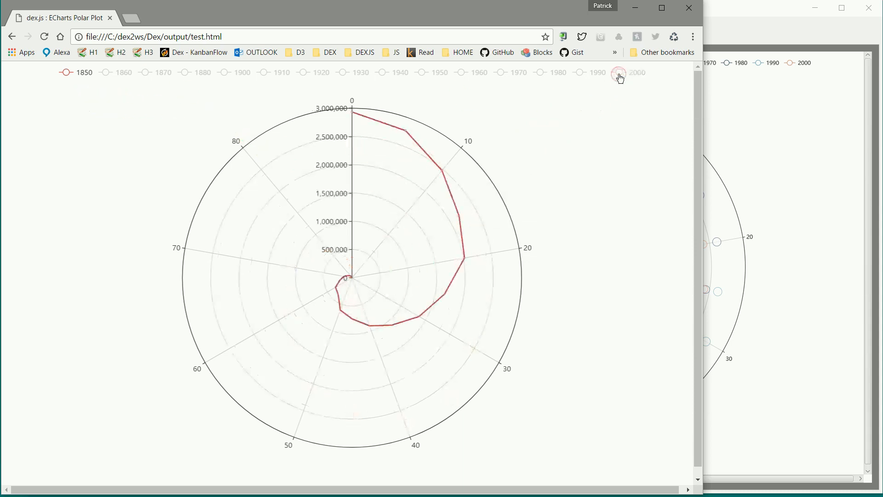
{"action": "left_click", "coordinate": [620, 76]}
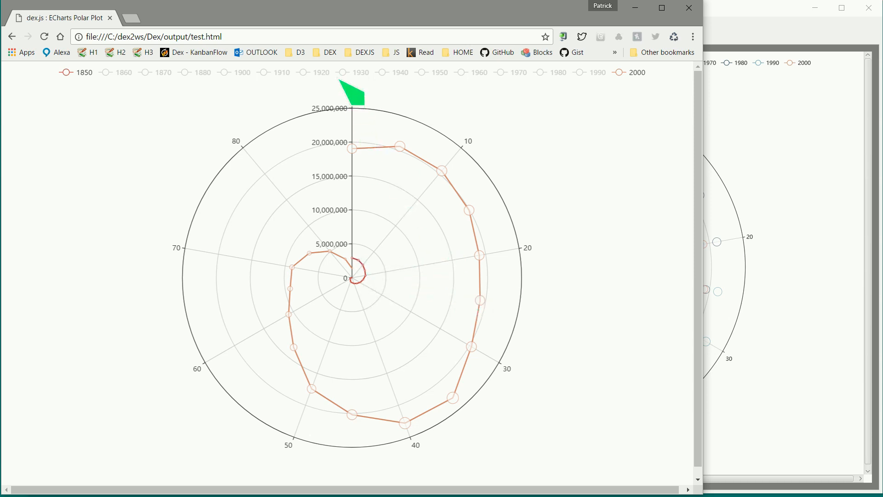
{"action": "left_click", "coordinate": [343, 74]}
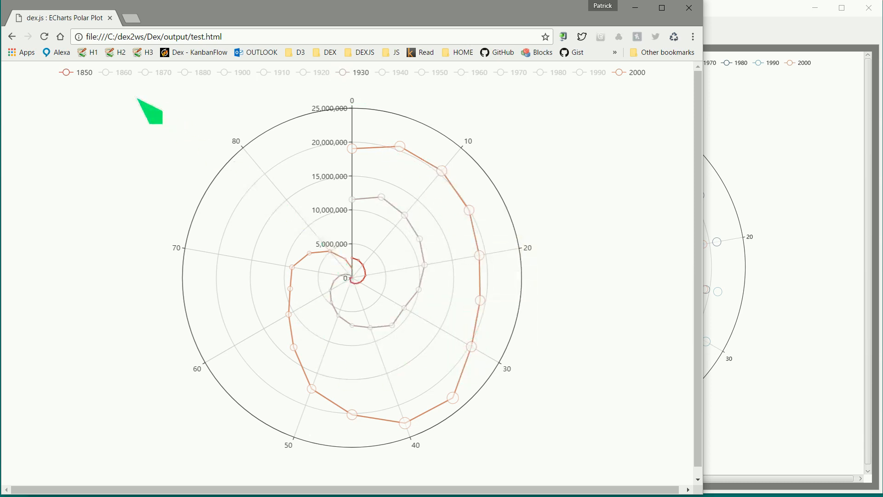
Switch to Data Explorer and set the ECharts Polar Plot's chart type to bar in its general settings
{"action": "left_click", "coordinate": [742, 126]}
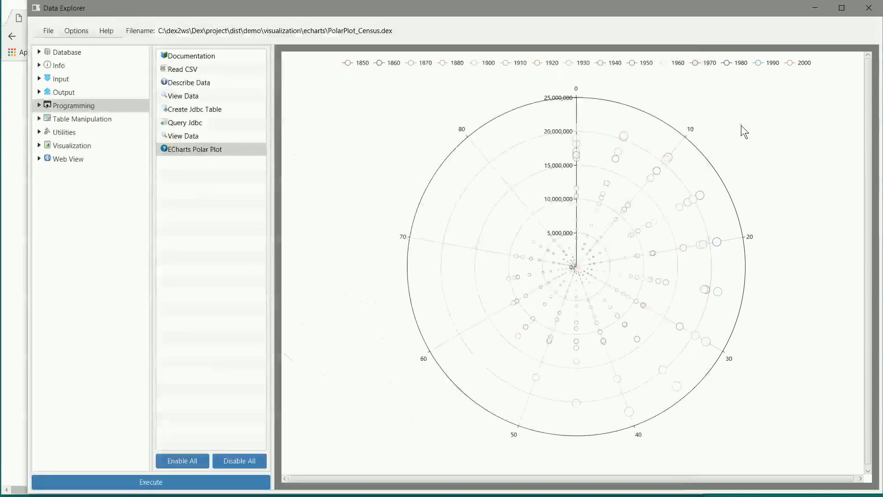
{"action": "left_click", "coordinate": [208, 150]}
{"action": "right_click", "coordinate": [208, 149]}
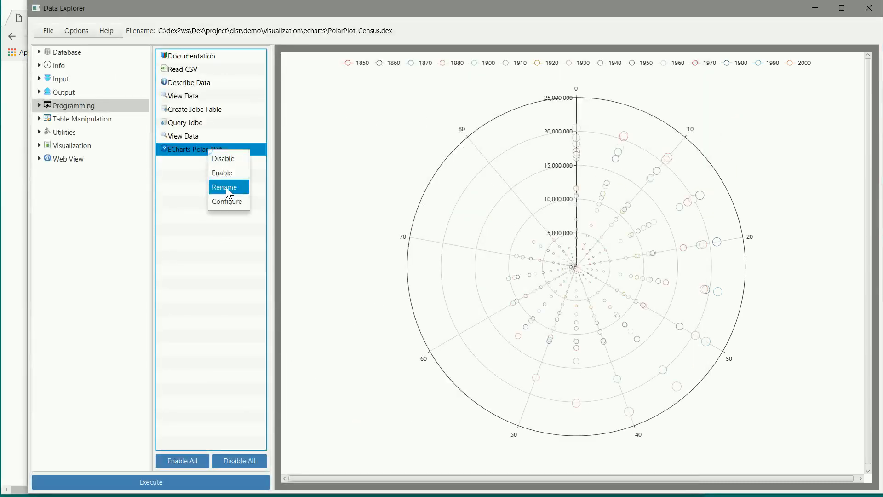
{"action": "left_click", "coordinate": [233, 203]}
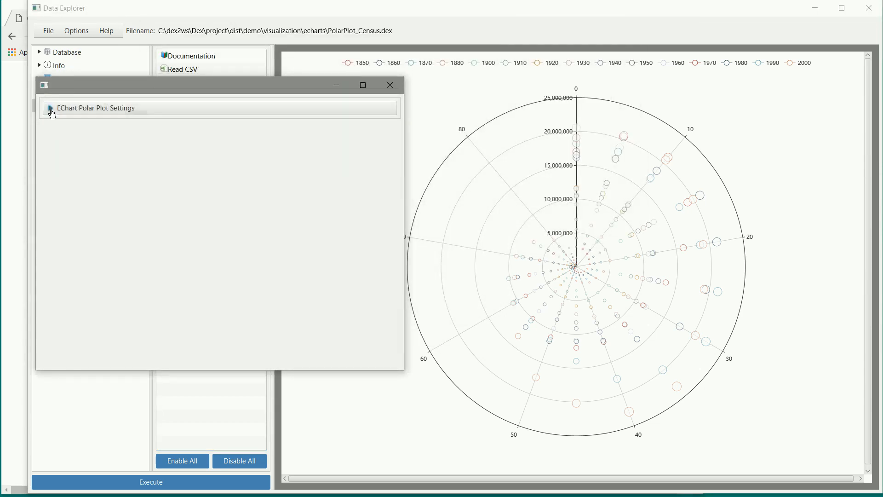
{"action": "left_click", "coordinate": [51, 110]}
{"action": "left_click", "coordinate": [53, 131]}
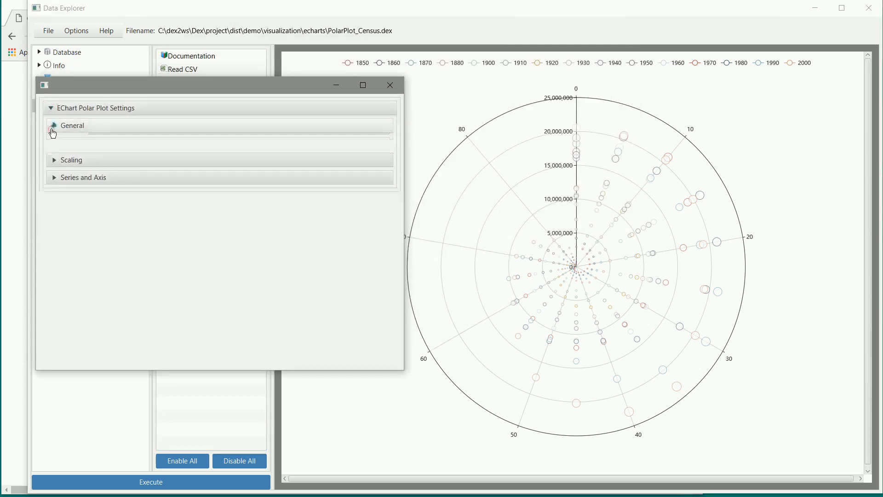
{"action": "left_click", "coordinate": [114, 145]}
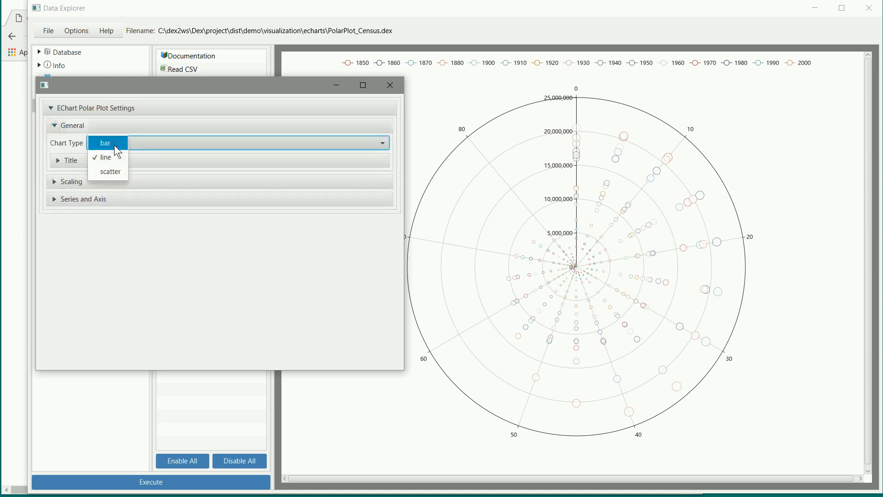
{"action": "left_click", "coordinate": [114, 146]}
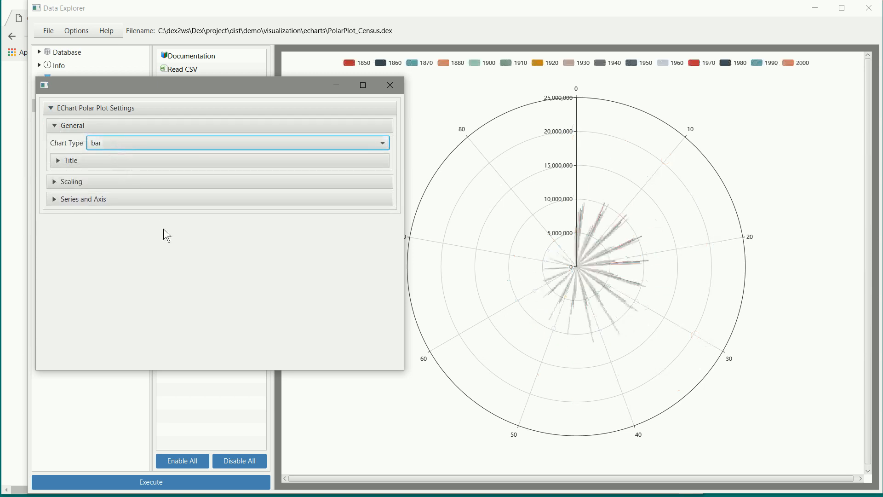
Export the bar polar plot as HTML over test.html in the output folder and reload that page in Chrome
{"action": "left_click", "coordinate": [366, 399]}
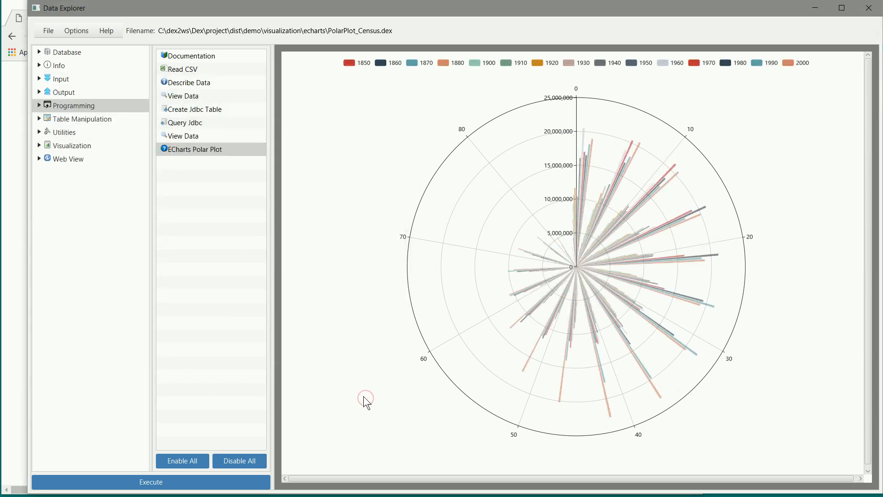
{"action": "key", "text": "ctrl+s"}
{"action": "double_click", "coordinate": [376, 136]}
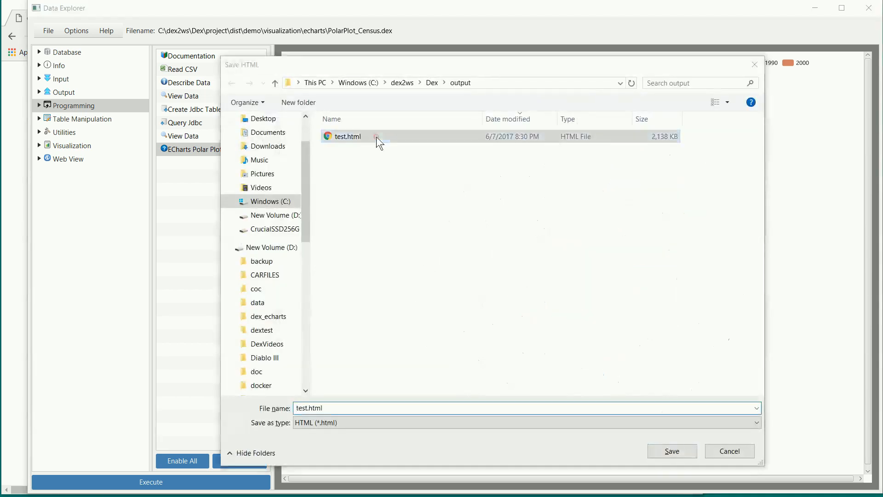
{"action": "left_click", "coordinate": [487, 205]}
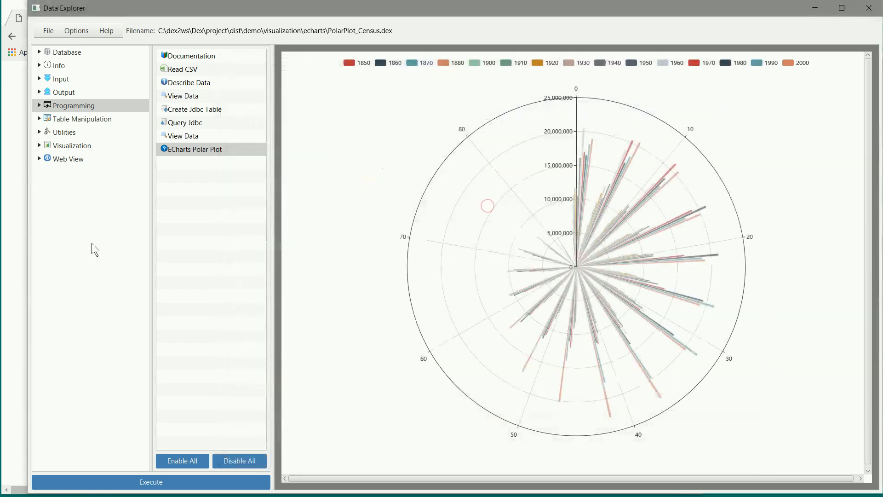
{"action": "left_click", "coordinate": [17, 263]}
{"action": "left_click", "coordinate": [44, 37]}
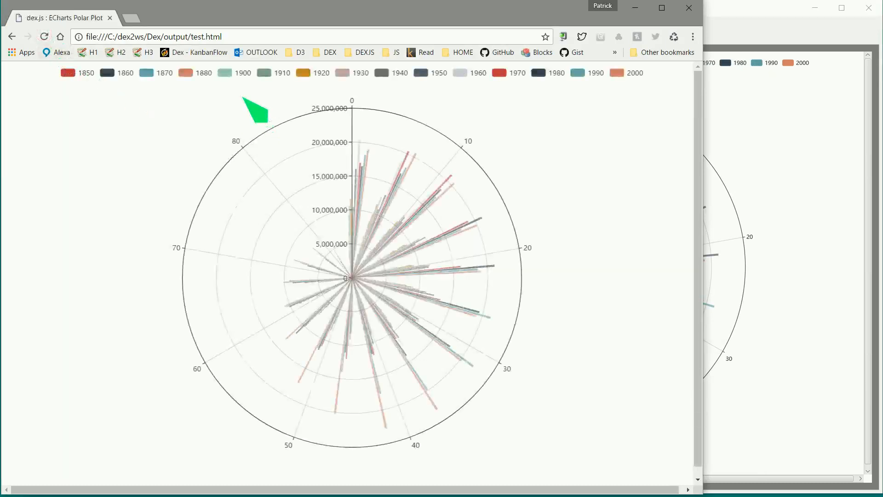
Return to Data Explorer, bring up its open settings windows, and close the leftover EChart Network Settings window
{"action": "left_click", "coordinate": [799, 158]}
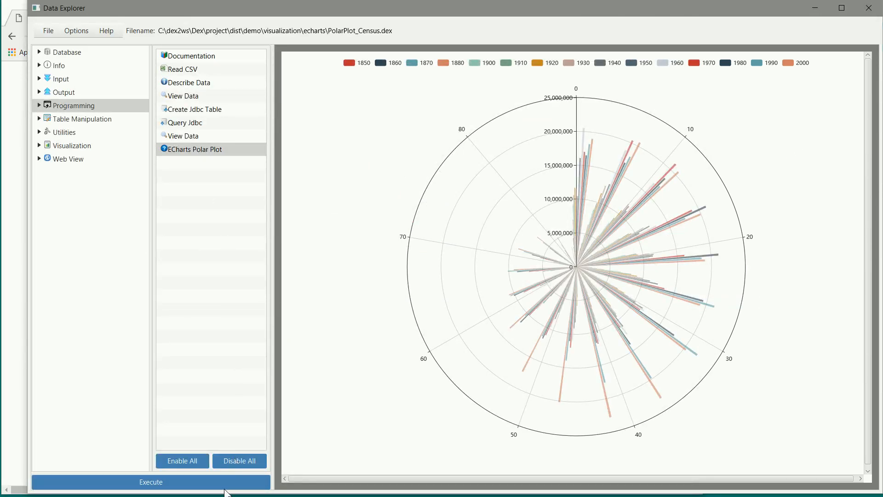
{"action": "mouse_move", "coordinate": [224, 490]}
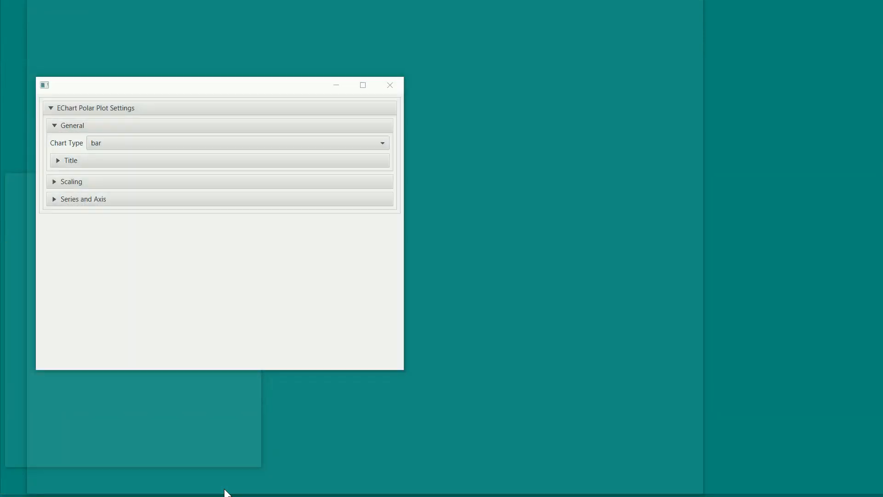
{"action": "left_click", "coordinate": [224, 490]}
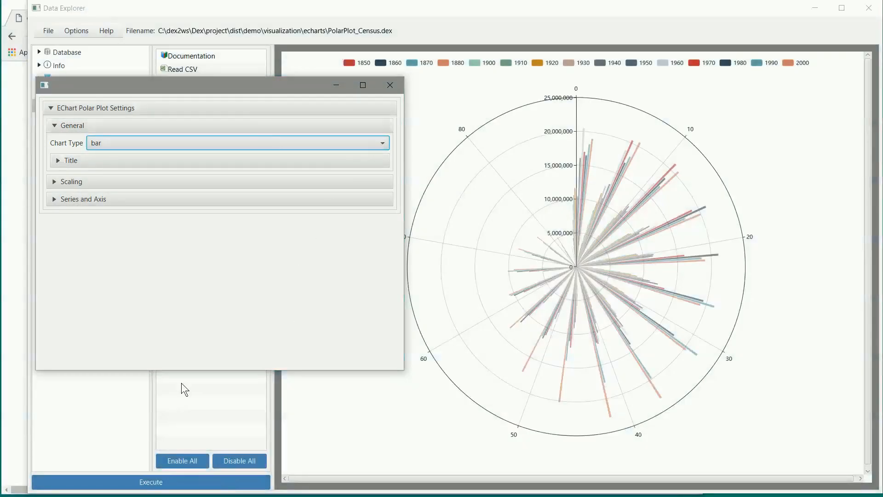
{"action": "key", "text": "alt+Tab"}
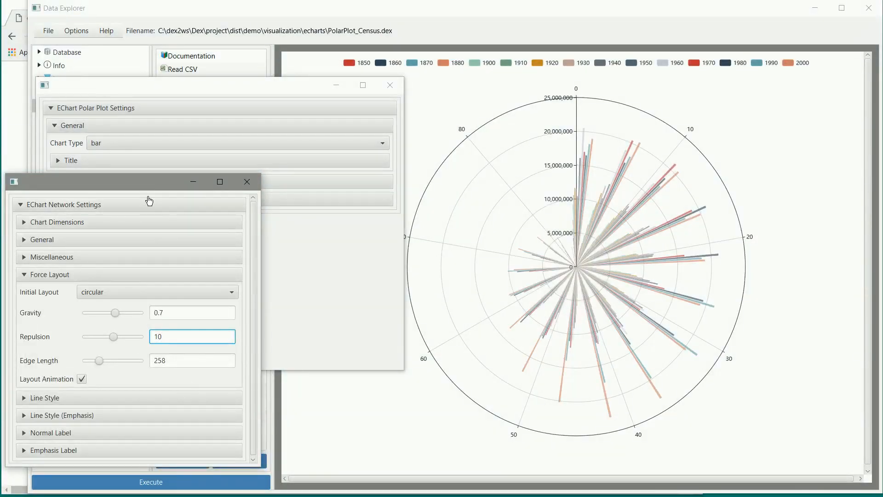
{"action": "left_click", "coordinate": [247, 181]}
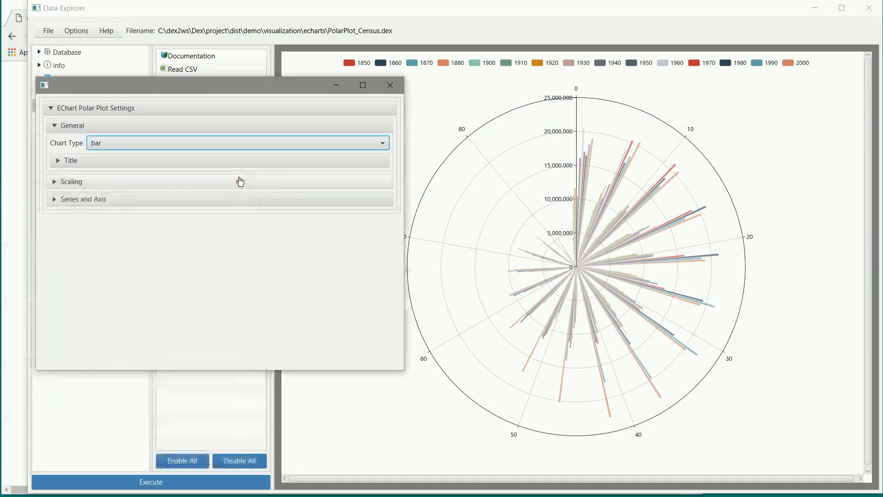
Enable Stack Series in the polar plot's Series and Axis settings
{"action": "left_click_drag", "start_coordinate": [227, 89], "coordinate": [233, 108]}
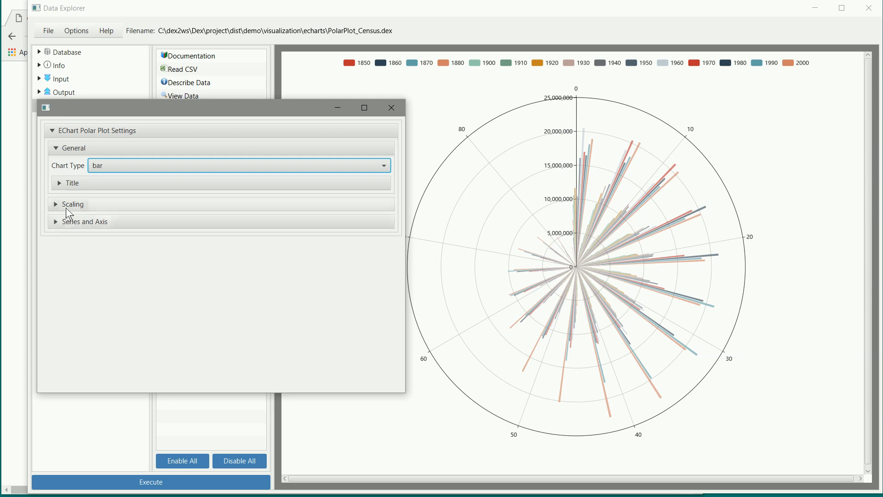
{"action": "left_click", "coordinate": [56, 224]}
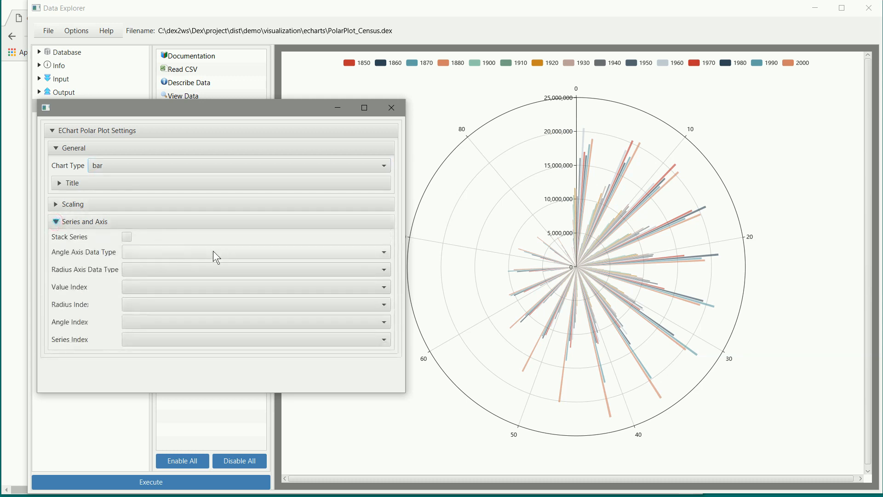
{"action": "left_click", "coordinate": [127, 238]}
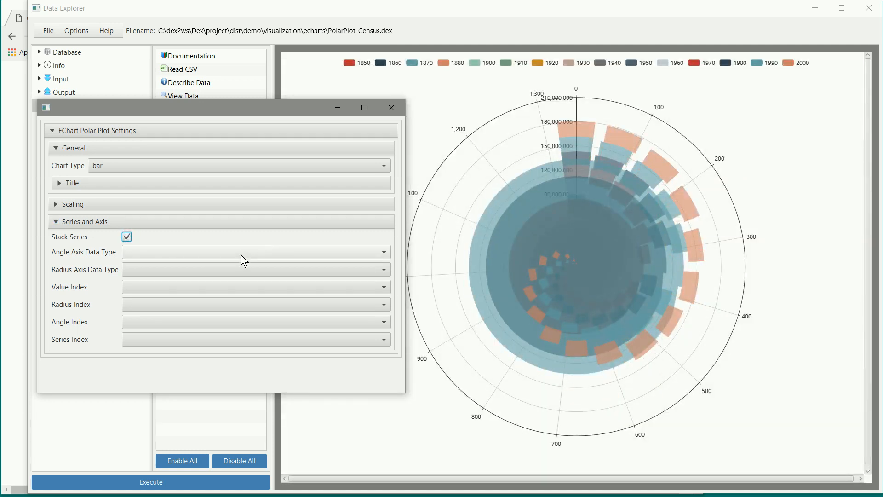
Export the stacked polar plot as HTML over test.html in the output folder and reload the page in Chrome
{"action": "left_click", "coordinate": [359, 426]}
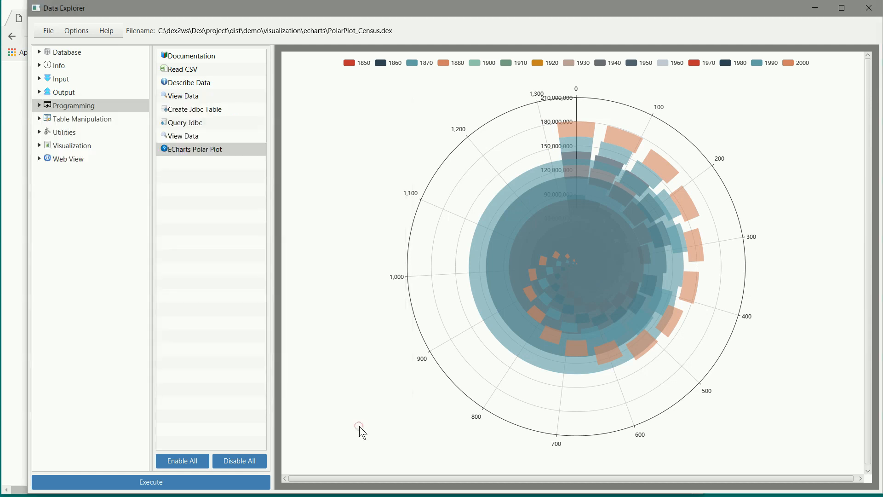
{"action": "right_click", "coordinate": [365, 430]}
{"action": "double_click", "coordinate": [349, 136]}
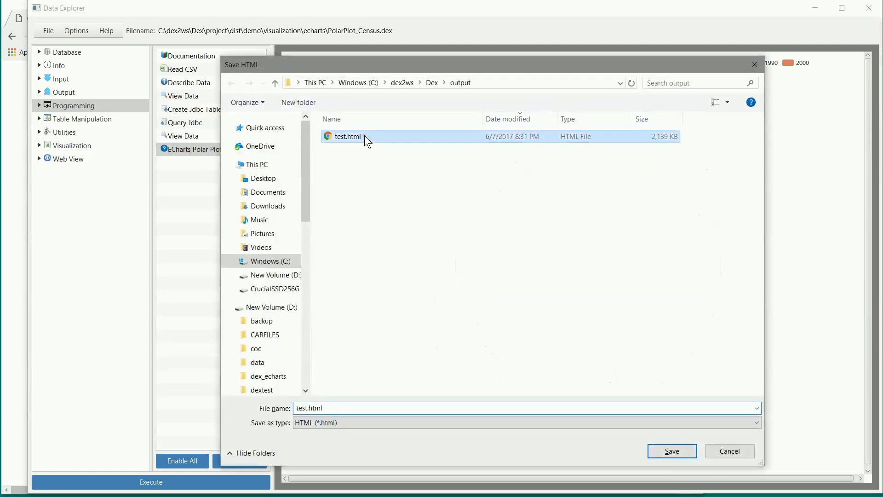
{"action": "left_click", "coordinate": [488, 204]}
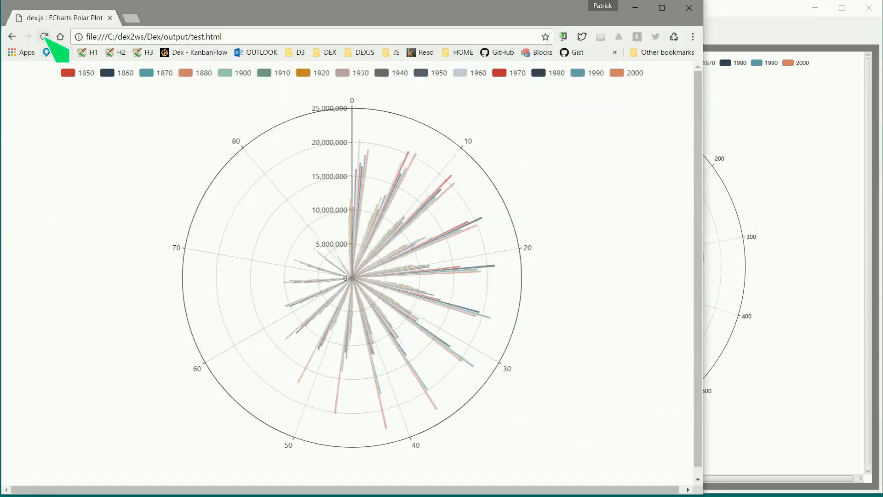
{"action": "left_click", "coordinate": [44, 37]}
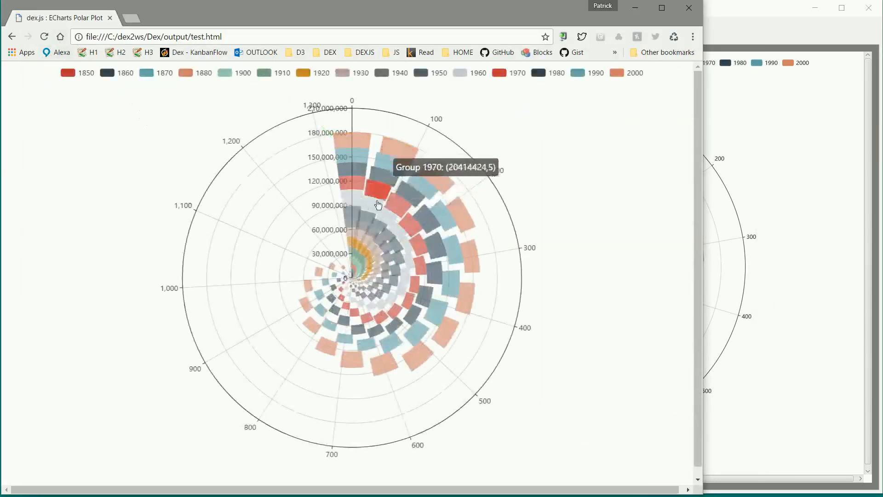
Hide the 1850 through 1870 and 1900 through 1990 series in the exported stacked plot, leaving only 1880 and 2000 shown
{"action": "left_click", "coordinate": [74, 72]}
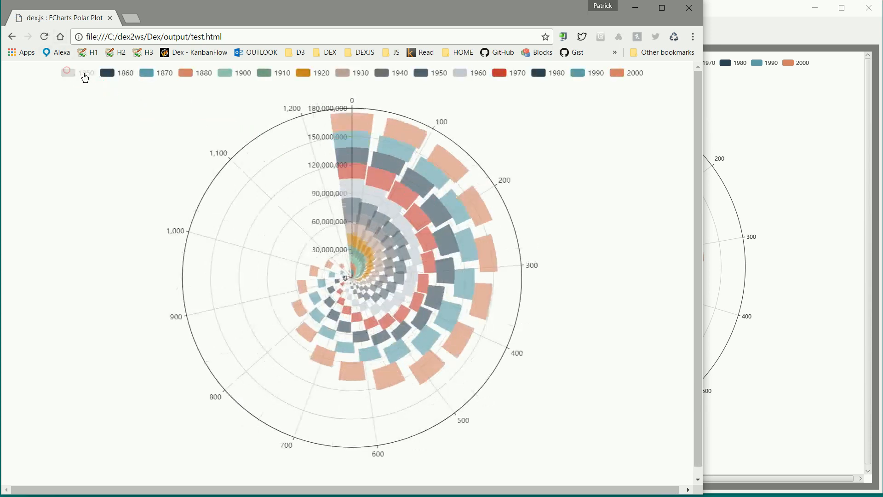
{"action": "left_click", "coordinate": [107, 73]}
{"action": "left_click", "coordinate": [154, 75]}
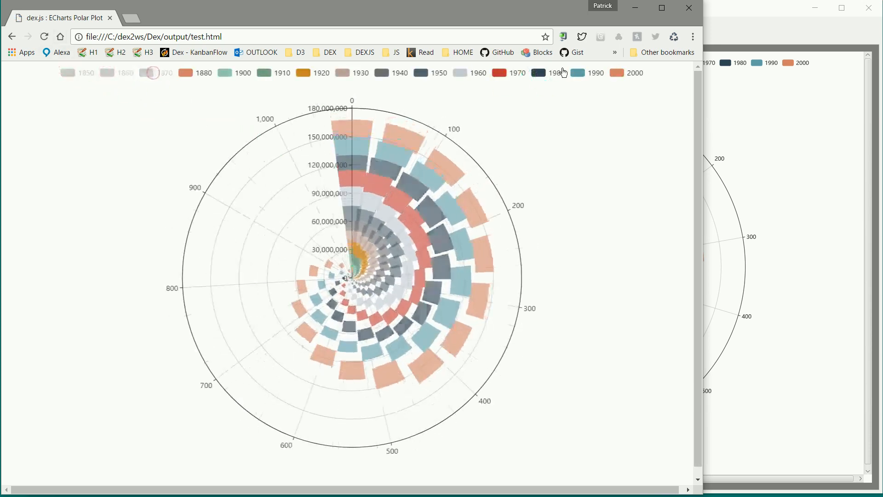
{"action": "left_click", "coordinate": [579, 72]}
{"action": "left_click", "coordinate": [540, 74]}
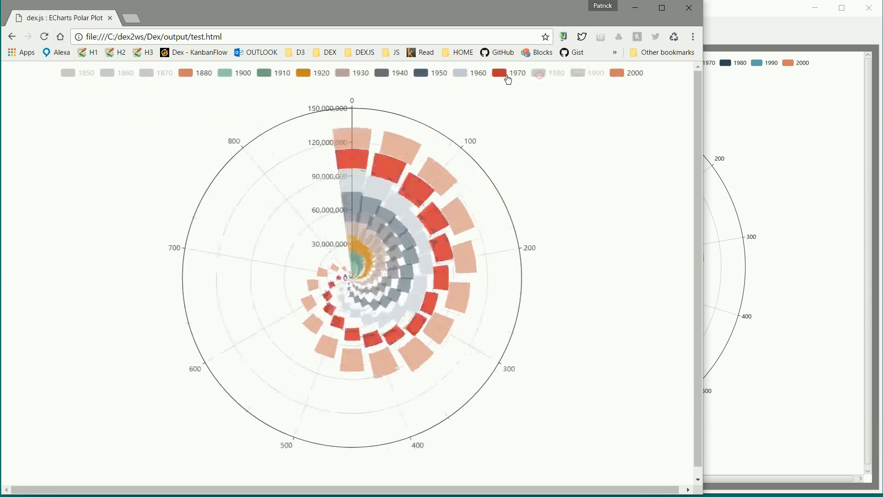
{"action": "left_click", "coordinate": [506, 72]}
{"action": "left_click", "coordinate": [460, 72]}
{"action": "left_click", "coordinate": [421, 73]}
{"action": "left_click", "coordinate": [381, 74]}
{"action": "left_click", "coordinate": [343, 73]}
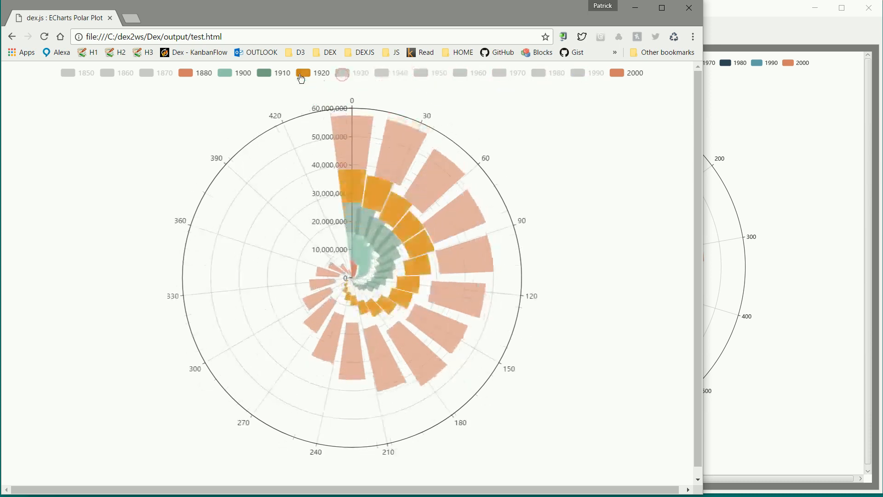
{"action": "left_click", "coordinate": [301, 73]}
{"action": "left_click", "coordinate": [265, 74]}
{"action": "left_click", "coordinate": [225, 74]}
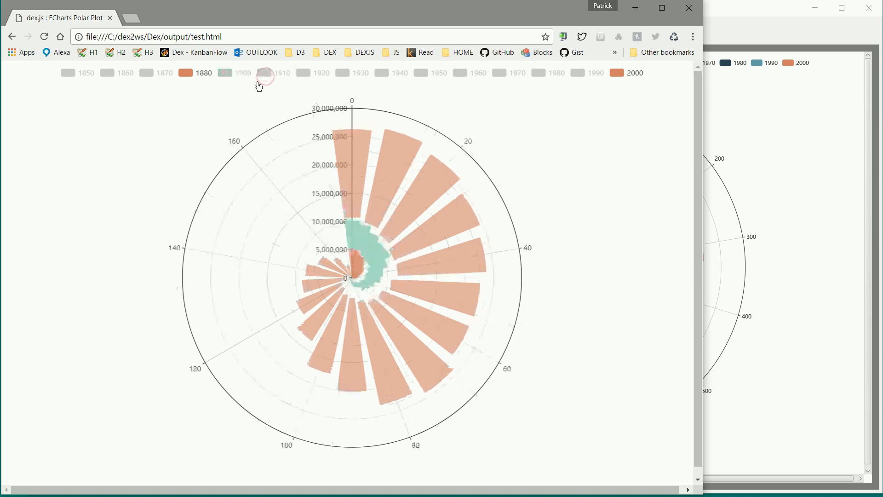
In Data Explorer's polar plot settings, set Angle Axis Data Type to dynamic, Radius Axis Data Type to category and Value Index to PERCENT_POPULATION
{"action": "left_click", "coordinate": [794, 202]}
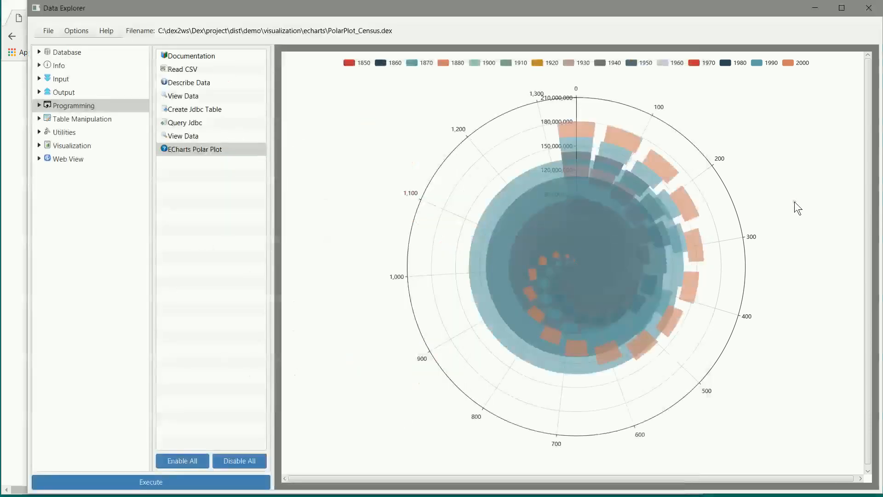
{"action": "left_click", "coordinate": [115, 478]}
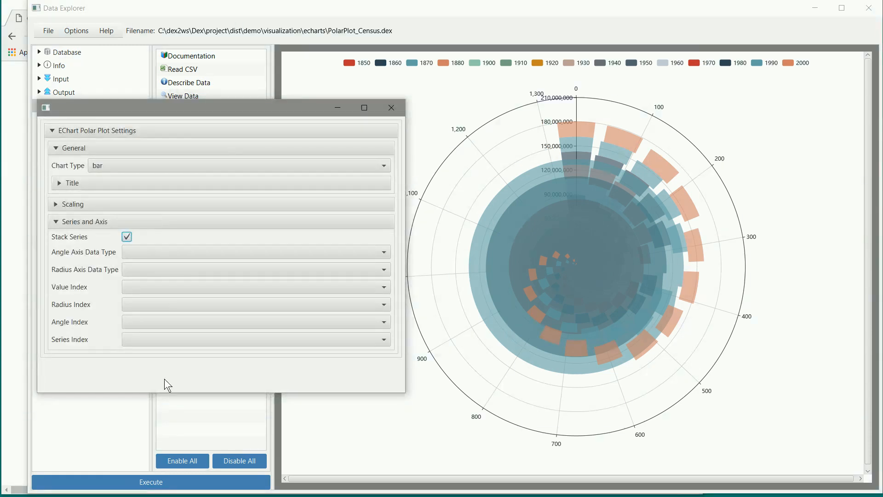
{"action": "left_click", "coordinate": [227, 253]}
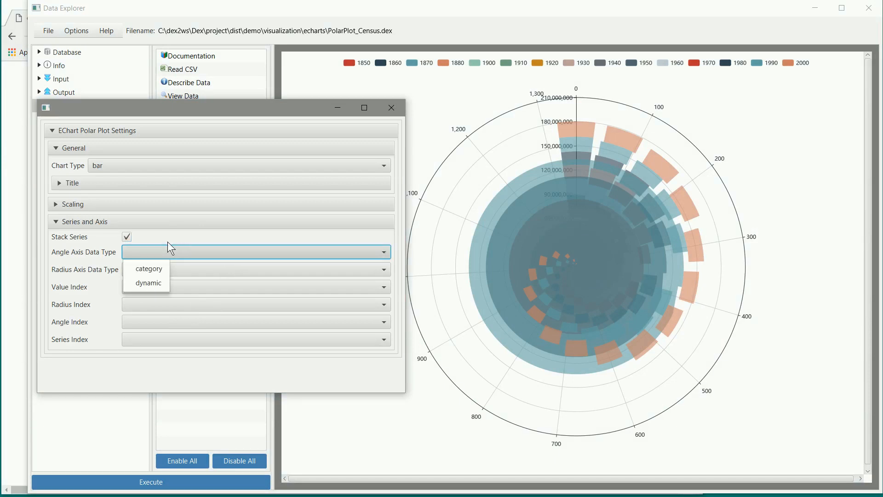
{"action": "left_click", "coordinate": [150, 282]}
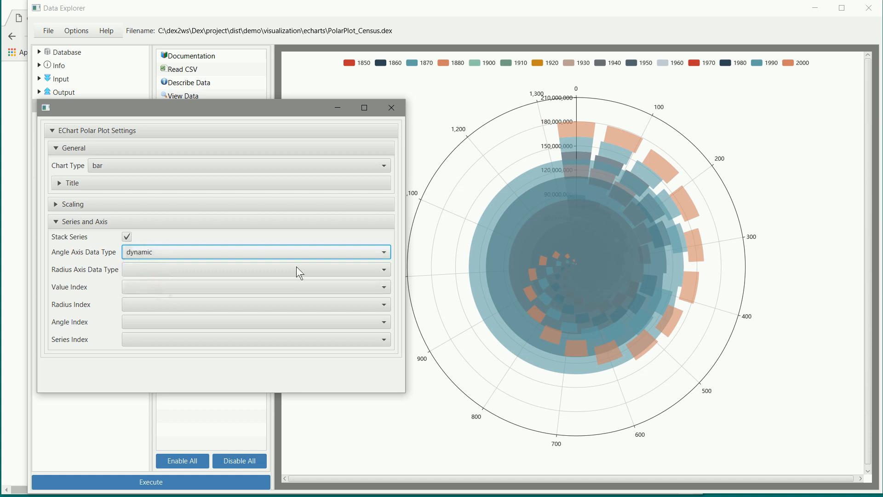
{"action": "left_click", "coordinate": [191, 268]}
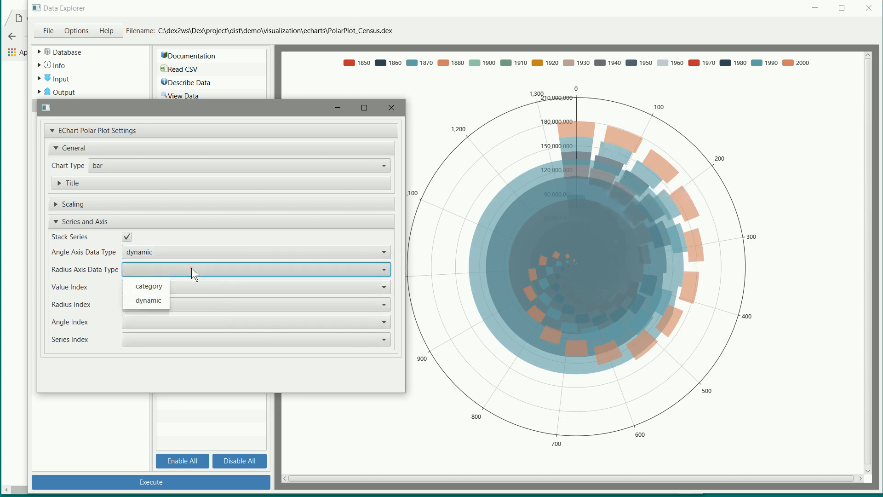
{"action": "left_click", "coordinate": [153, 285]}
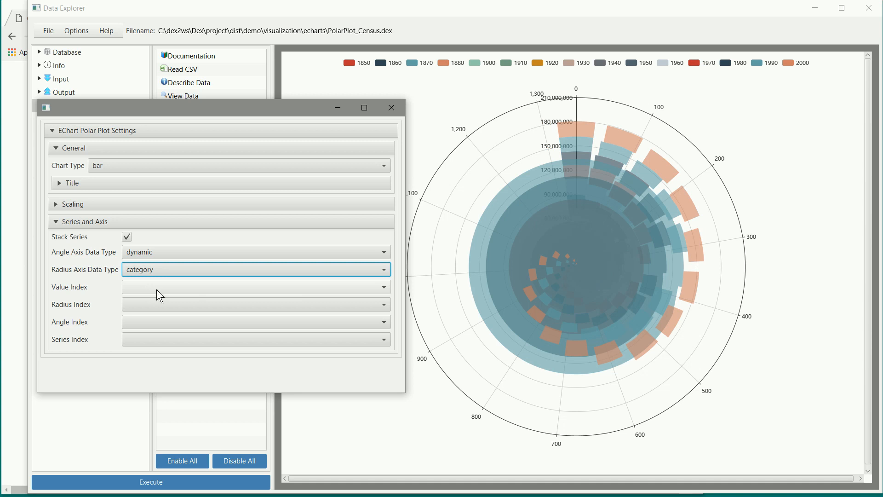
{"action": "left_click", "coordinate": [161, 288]}
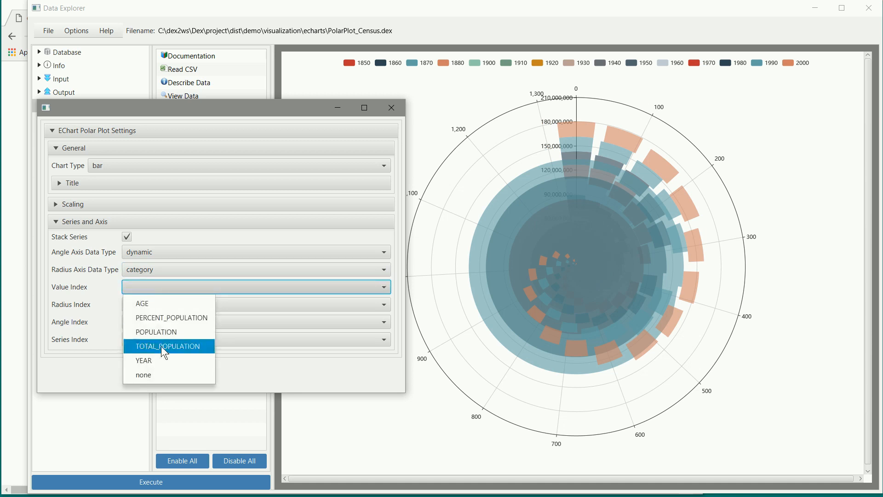
{"action": "left_click", "coordinate": [169, 318]}
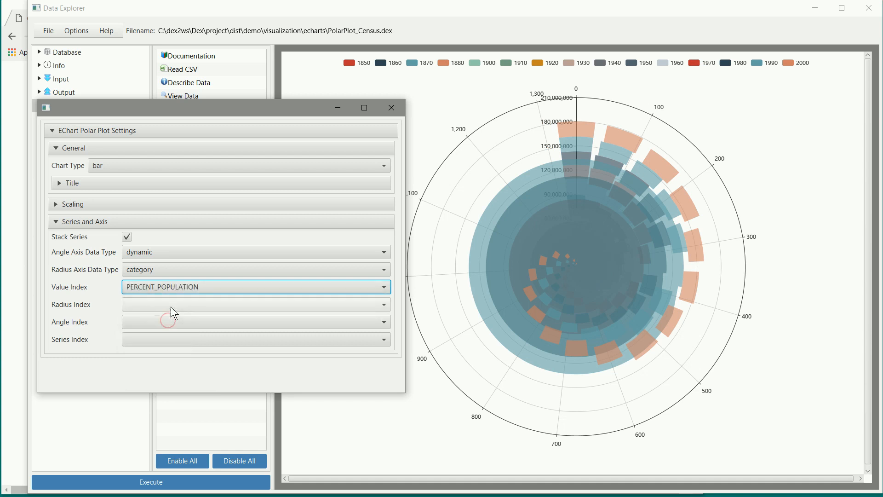
Set the polar plot's Radius Index to AGE, Angle Index to none and Series Index to YEAR
{"action": "left_click", "coordinate": [171, 305]}
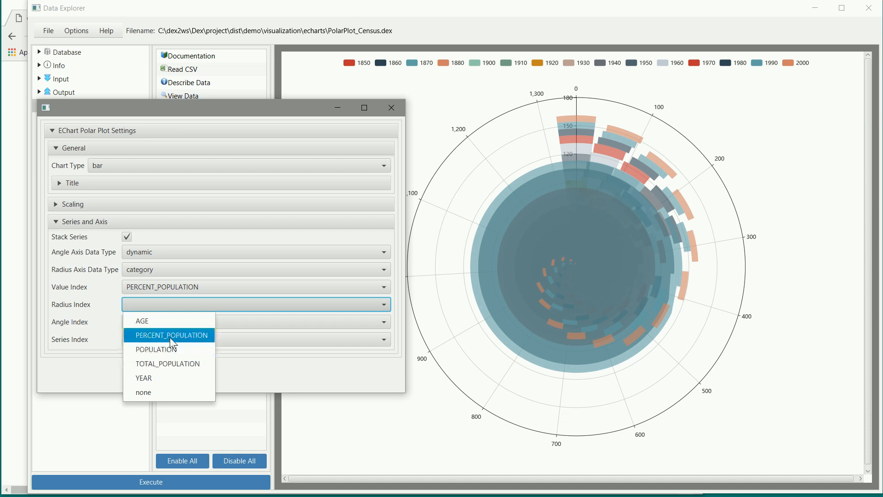
{"action": "left_click", "coordinate": [170, 327]}
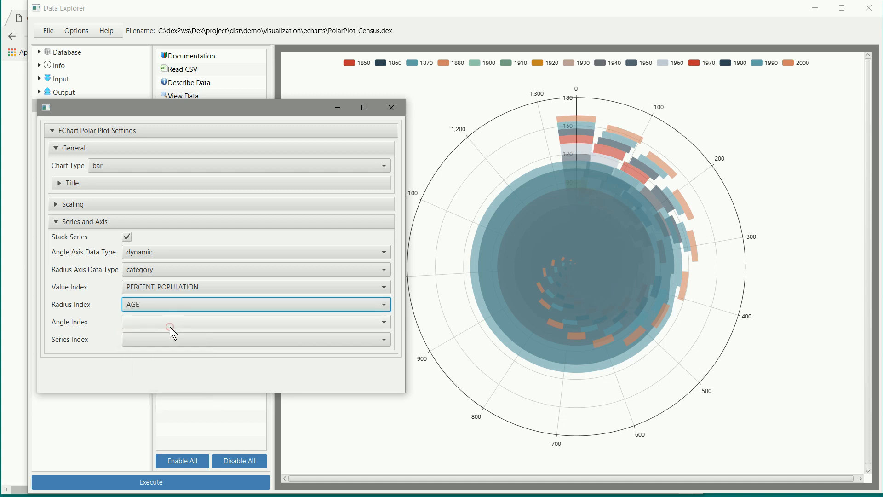
{"action": "left_click", "coordinate": [172, 326]}
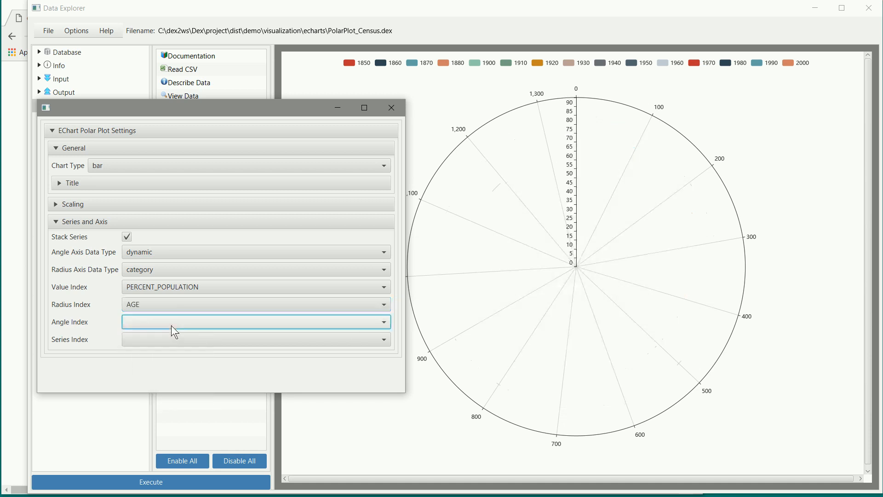
{"action": "left_click", "coordinate": [169, 410]}
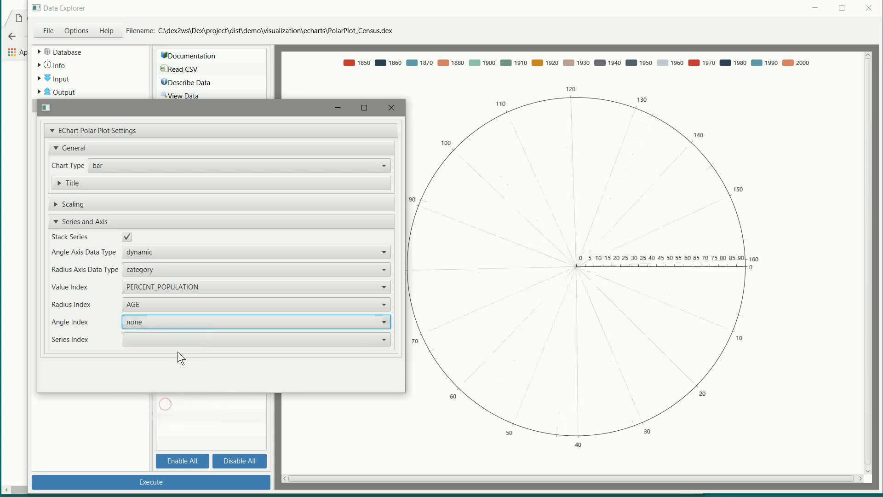
{"action": "left_click", "coordinate": [181, 339]}
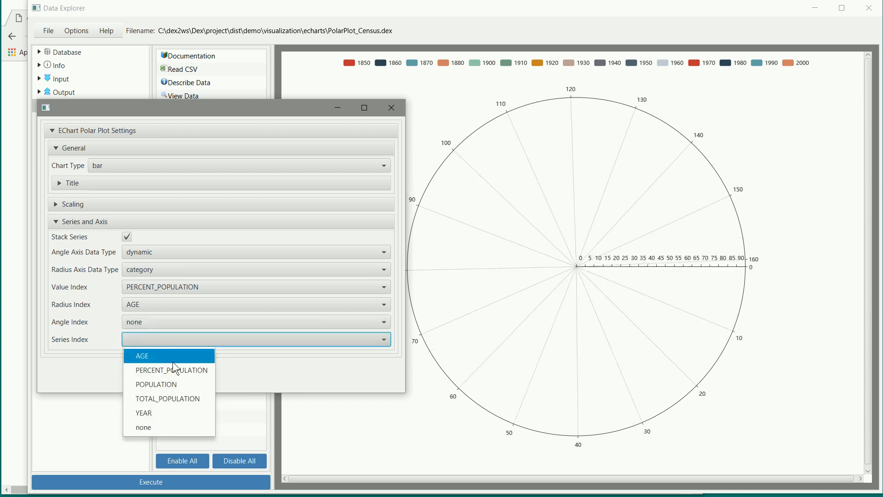
{"action": "left_click", "coordinate": [171, 411]}
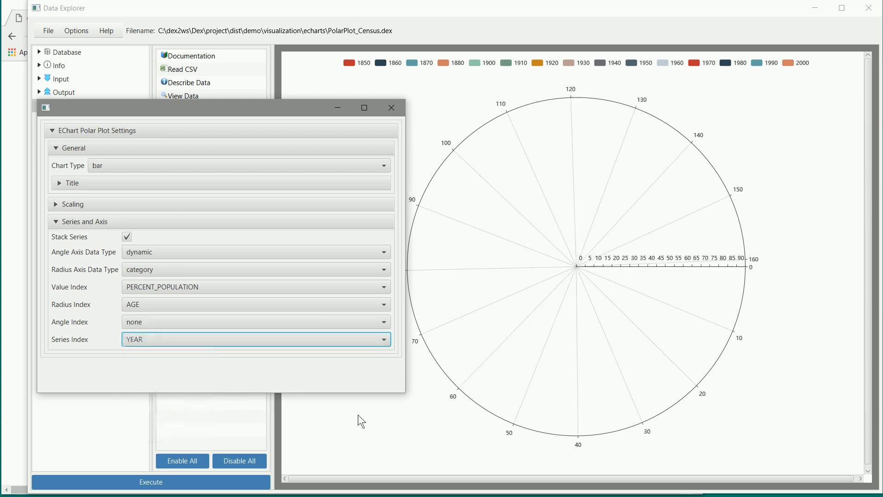
Export the age-by-year polar plot as HTML over test.html in the output folder and reload the page in Chrome
{"action": "left_click", "coordinate": [358, 415]}
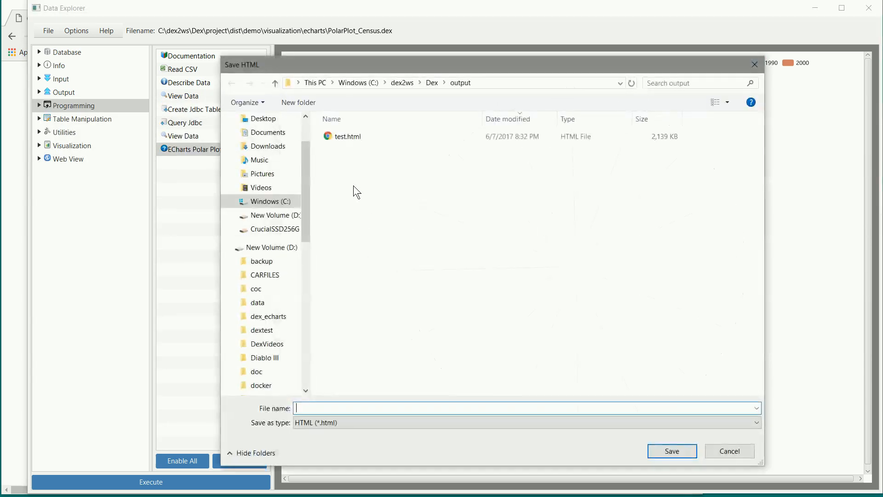
{"action": "double_click", "coordinate": [355, 137]}
{"action": "left_click", "coordinate": [477, 207]}
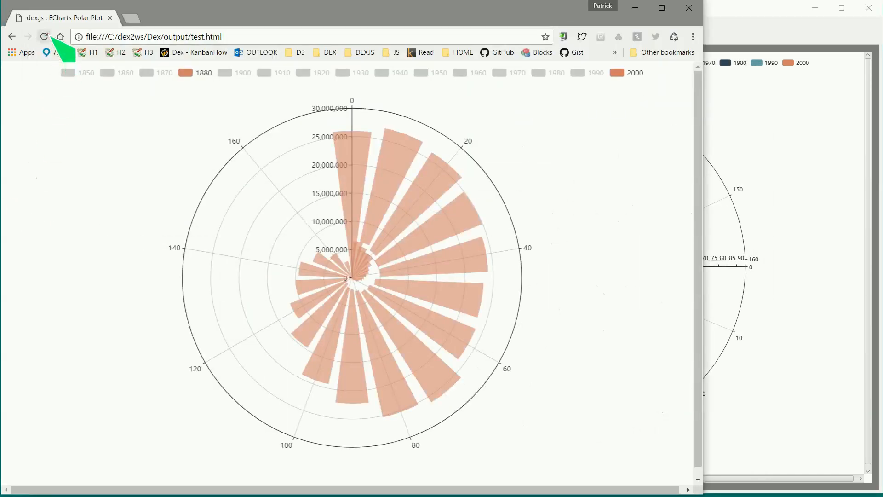
{"action": "left_click", "coordinate": [44, 36]}
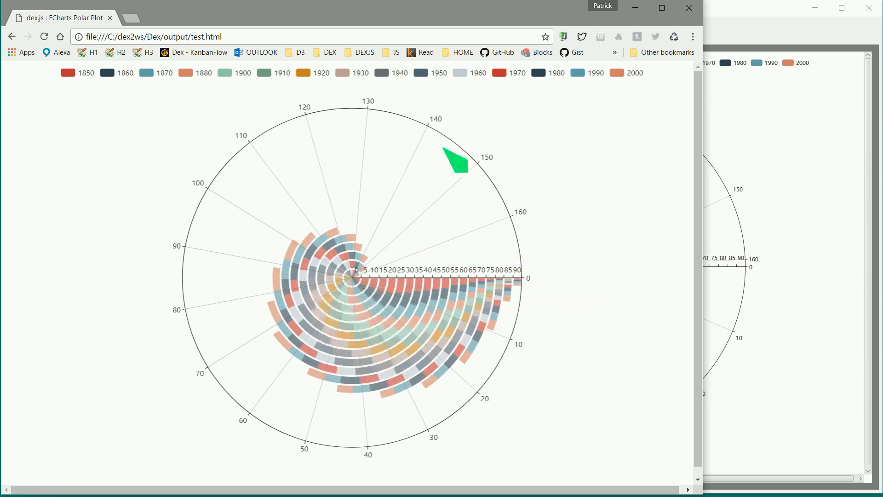
Hide the 1860 through 1990 series in the exported plot, leaving only 1850 and 2000 shown
{"action": "left_click", "coordinate": [109, 76]}
{"action": "left_click", "coordinate": [148, 76]}
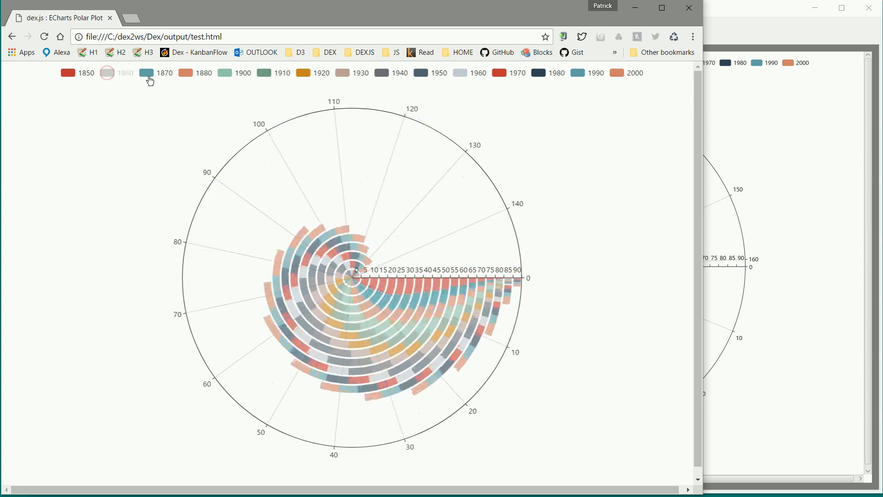
{"action": "left_click", "coordinate": [195, 75]}
{"action": "left_click", "coordinate": [223, 75]}
{"action": "left_click", "coordinate": [266, 75]}
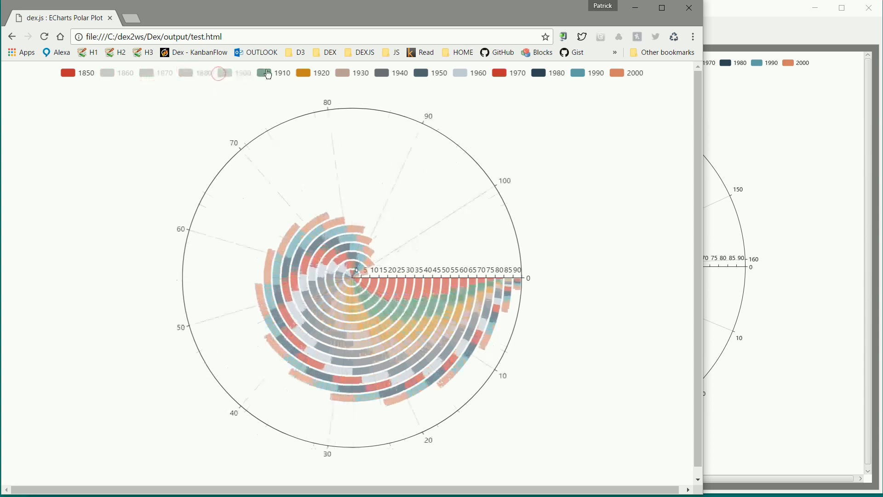
{"action": "left_click", "coordinate": [304, 74]}
{"action": "left_click", "coordinate": [346, 74]}
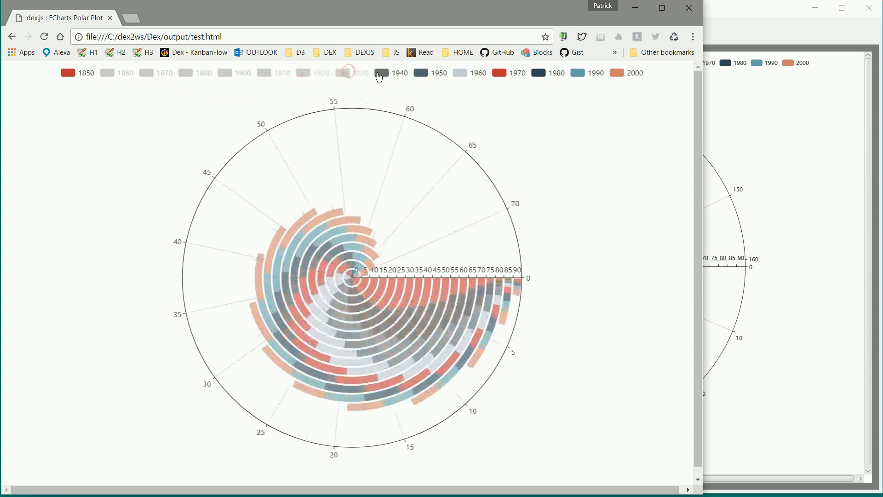
{"action": "left_click", "coordinate": [384, 74]}
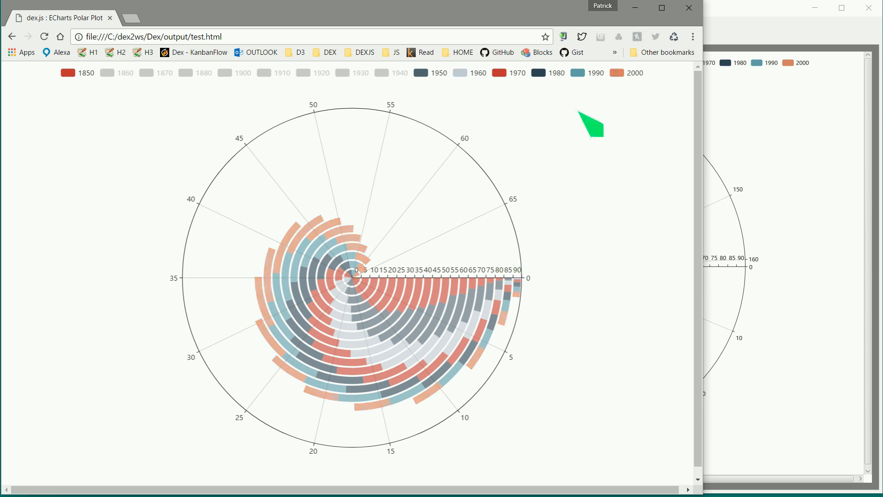
{"action": "left_click", "coordinate": [580, 73]}
{"action": "left_click", "coordinate": [545, 74]}
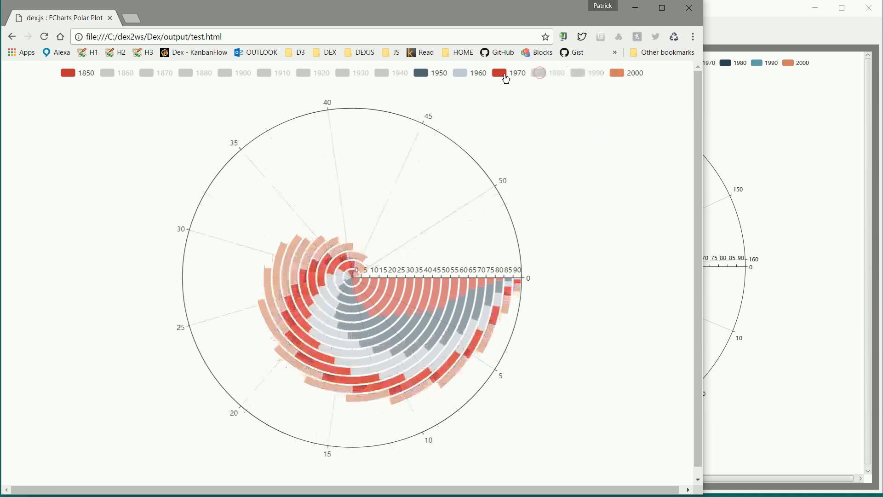
{"action": "left_click", "coordinate": [504, 73]}
{"action": "left_click", "coordinate": [462, 74]}
{"action": "left_click", "coordinate": [422, 73]}
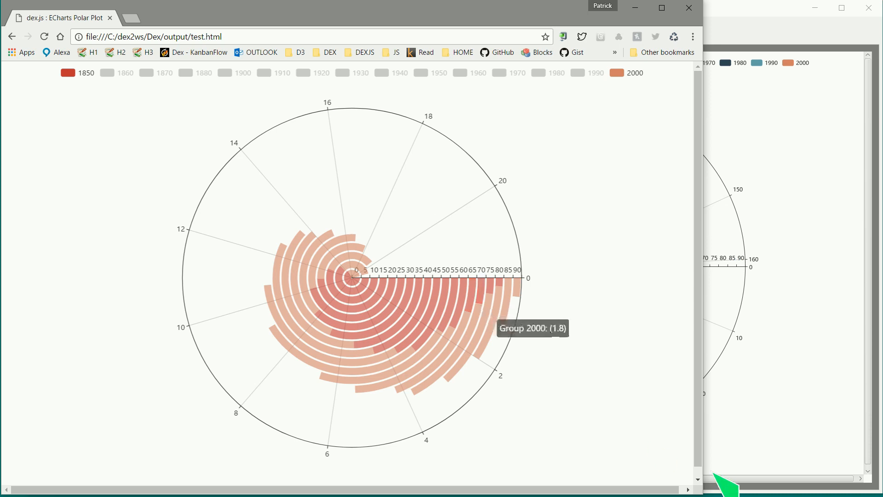
Back in Data Explorer's polar plot settings, set Radius Index to YEAR and Series Index to AGE
{"action": "left_click", "coordinate": [793, 397]}
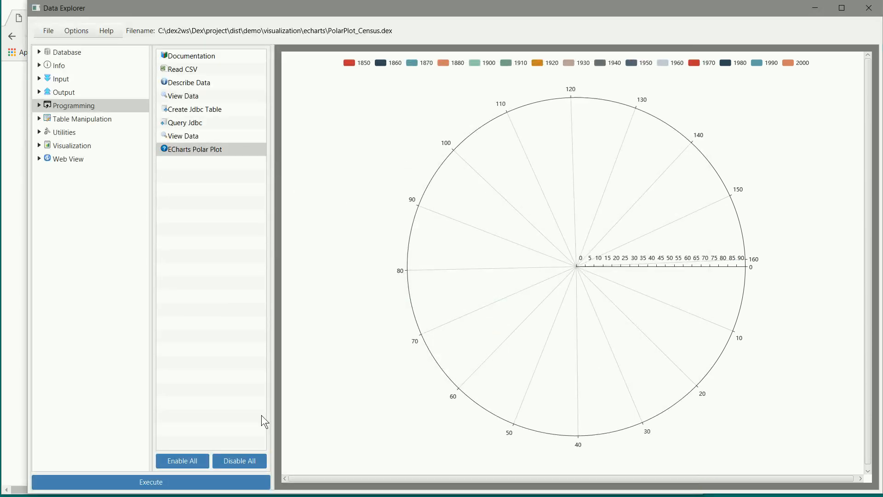
{"action": "key", "text": "alt+Tab"}
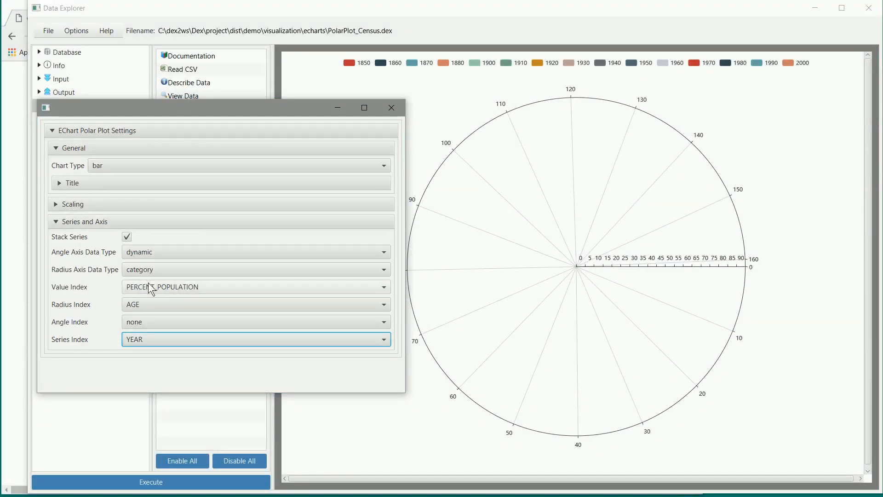
{"action": "left_click", "coordinate": [160, 309]}
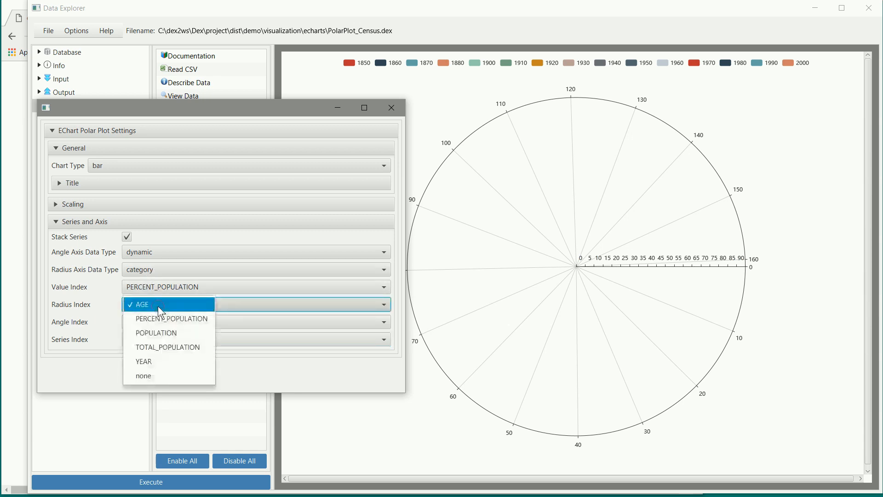
{"action": "left_click", "coordinate": [159, 360]}
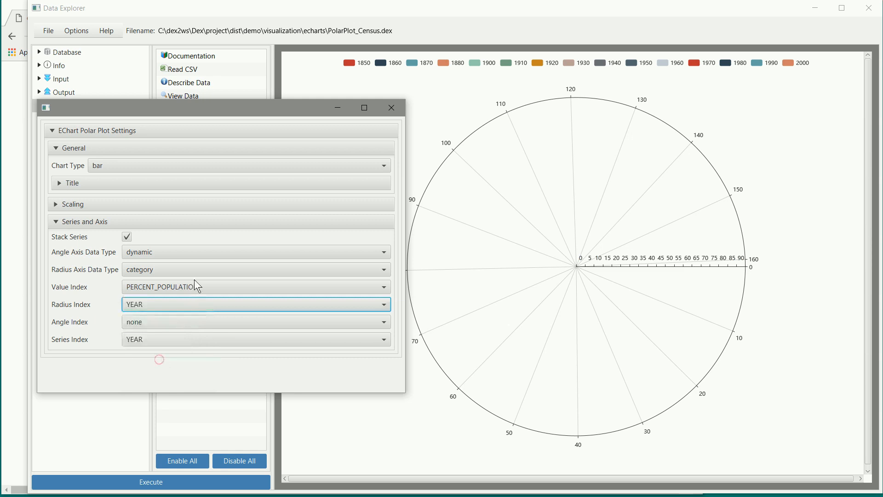
{"action": "left_click", "coordinate": [182, 340]}
{"action": "left_click", "coordinate": [170, 283]}
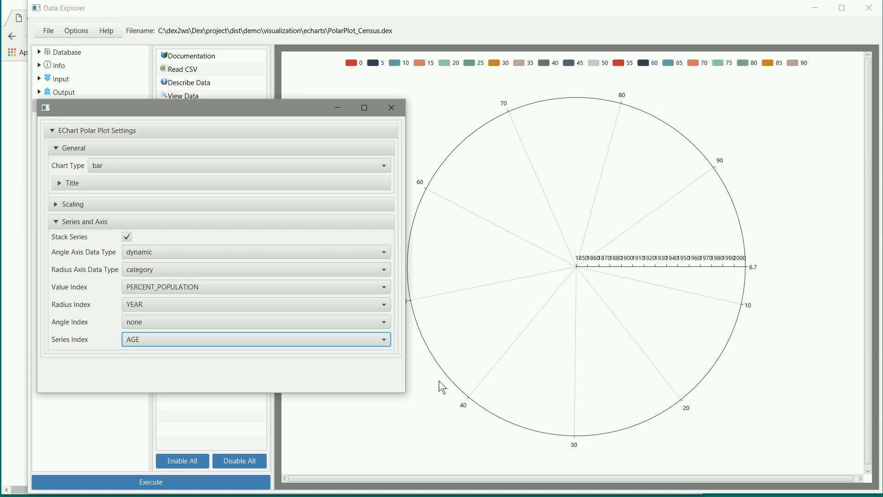
Save the plot with age as series as HTML, replacing test.html, and refresh it in Chrome
{"action": "left_click", "coordinate": [420, 422]}
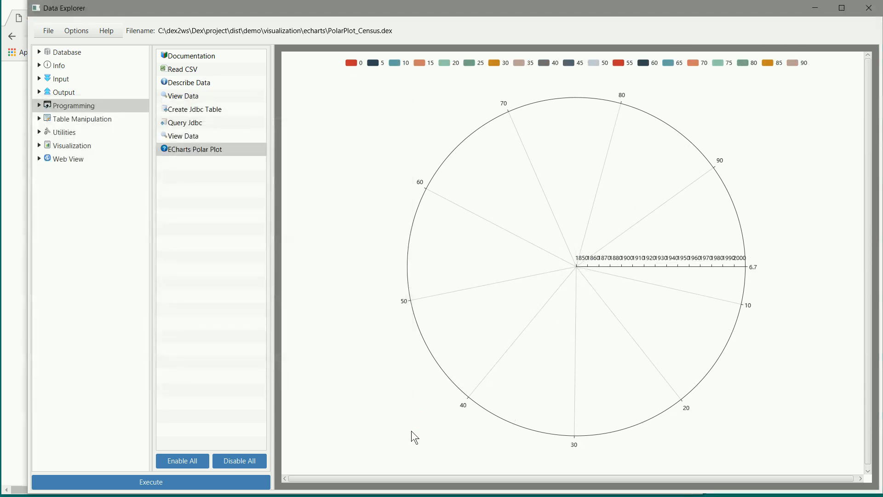
{"action": "left_click", "coordinate": [369, 135]}
{"action": "left_click", "coordinate": [368, 135]}
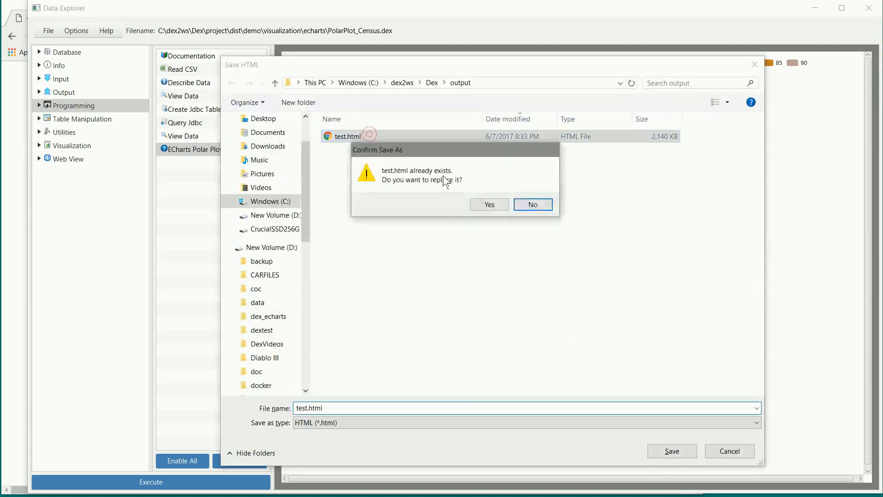
{"action": "left_click", "coordinate": [488, 204]}
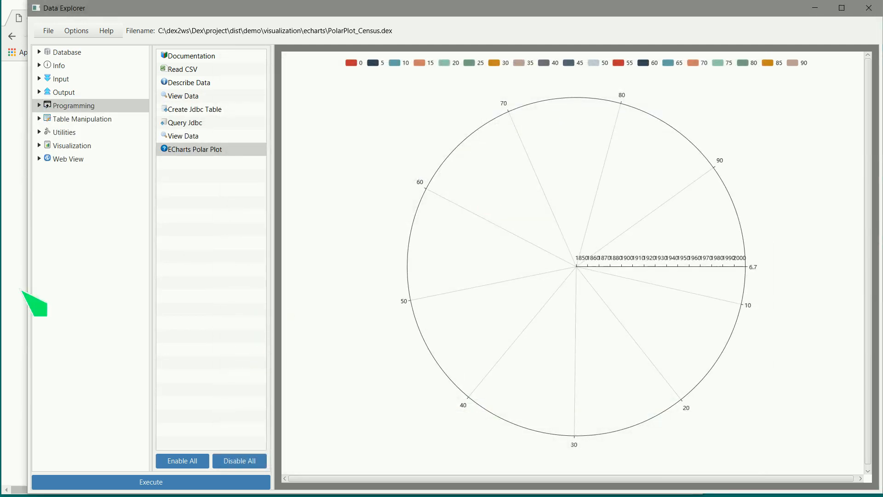
{"action": "left_click", "coordinate": [22, 294]}
{"action": "left_click", "coordinate": [45, 36]}
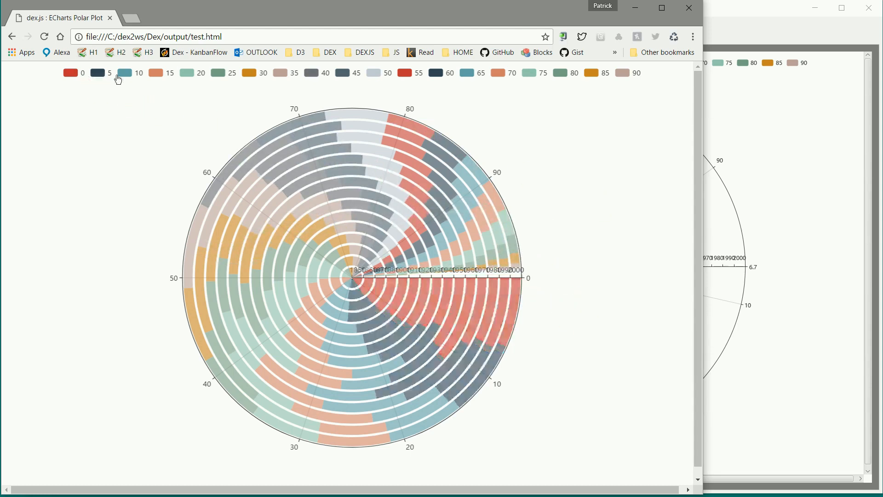
Hide the age series 5 through 90 in the exported plot, and show series 90 again alongside series 0
{"action": "left_click", "coordinate": [621, 73]}
{"action": "left_click", "coordinate": [593, 73]}
{"action": "left_click", "coordinate": [560, 73]}
{"action": "left_click", "coordinate": [533, 73]}
{"action": "left_click", "coordinate": [495, 73]}
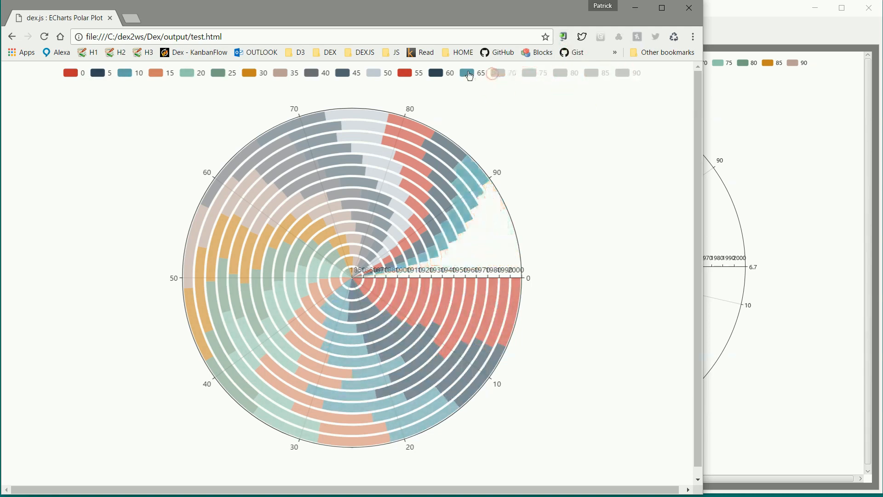
{"action": "left_click", "coordinate": [472, 73]}
{"action": "left_click", "coordinate": [438, 73]}
{"action": "left_click", "coordinate": [407, 74]}
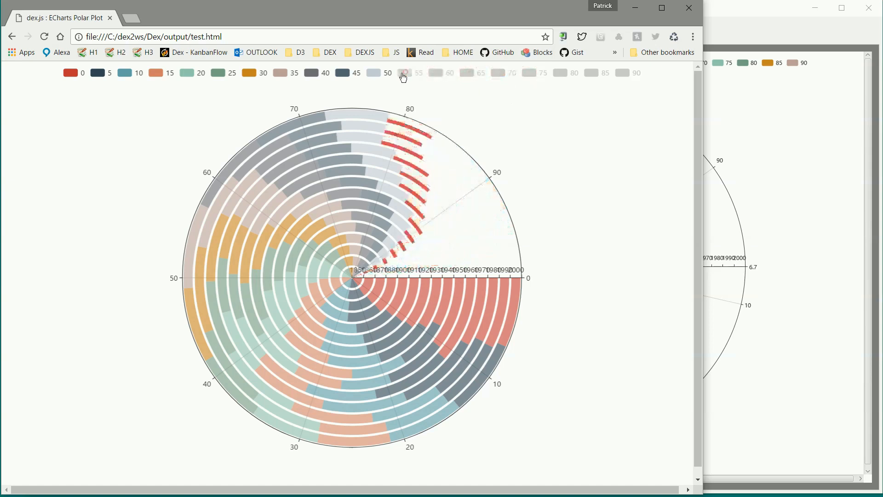
{"action": "left_click", "coordinate": [377, 73]}
{"action": "left_click", "coordinate": [350, 74]}
{"action": "left_click", "coordinate": [219, 72]}
{"action": "left_click", "coordinate": [281, 73]}
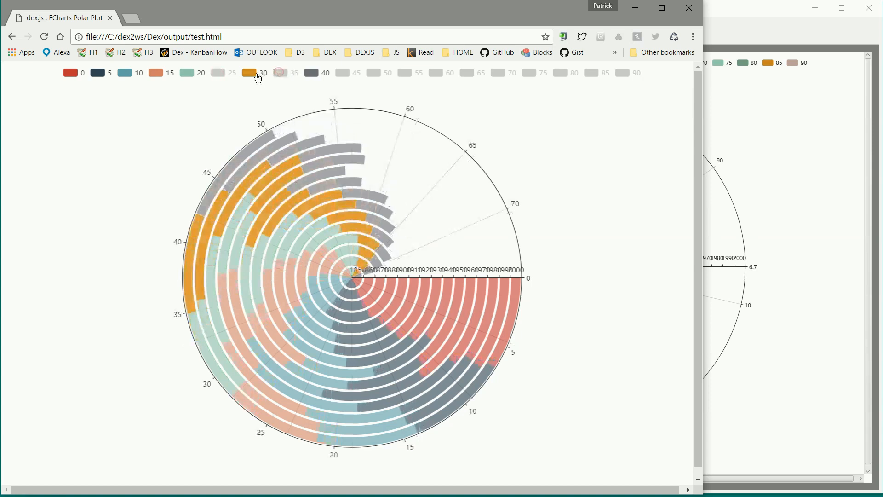
{"action": "left_click", "coordinate": [253, 74]}
{"action": "left_click", "coordinate": [311, 73]}
{"action": "left_click", "coordinate": [191, 73]}
{"action": "left_click", "coordinate": [156, 73]}
{"action": "left_click", "coordinate": [132, 76]}
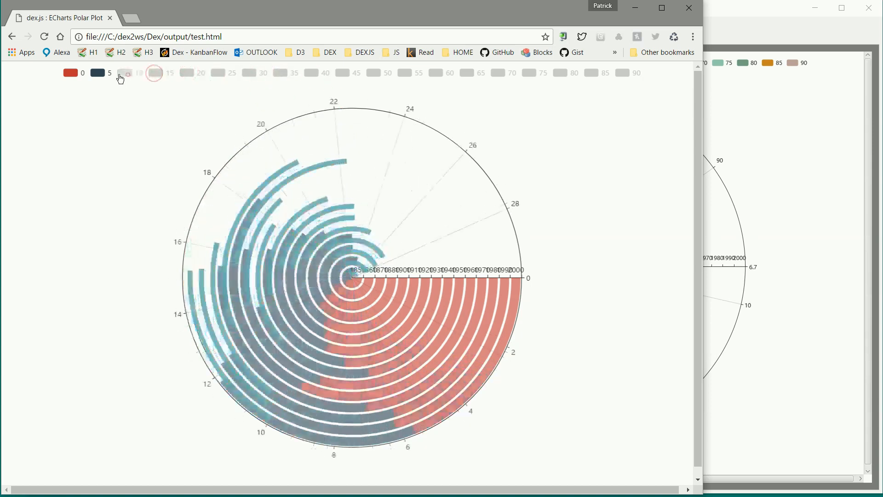
{"action": "left_click", "coordinate": [99, 74]}
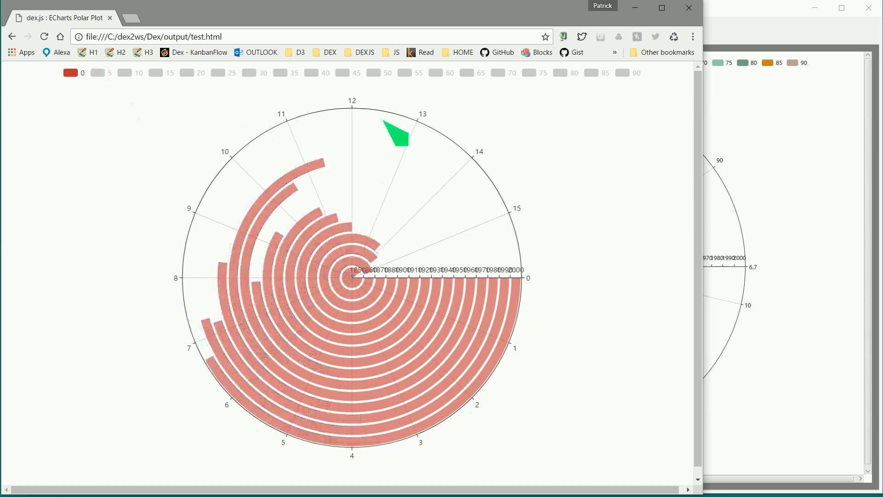
{"action": "mouse_move", "coordinate": [516, 311]}
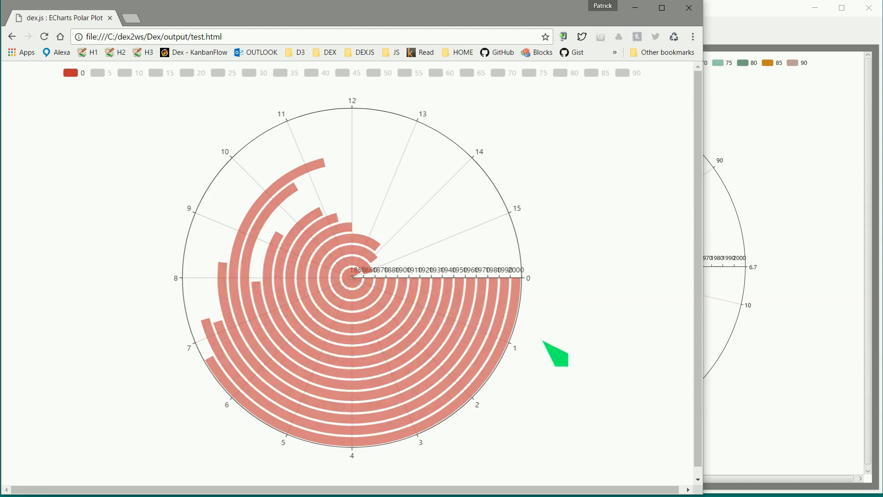
{"action": "left_click", "coordinate": [625, 73]}
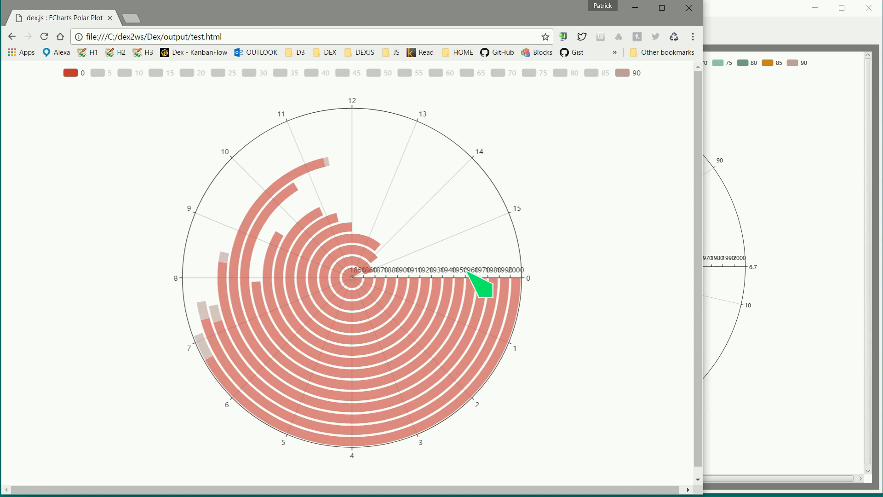
In Data Explorer, set the ECharts Polar Plot's chart type to scatter and close its settings
{"action": "left_click", "coordinate": [818, 165]}
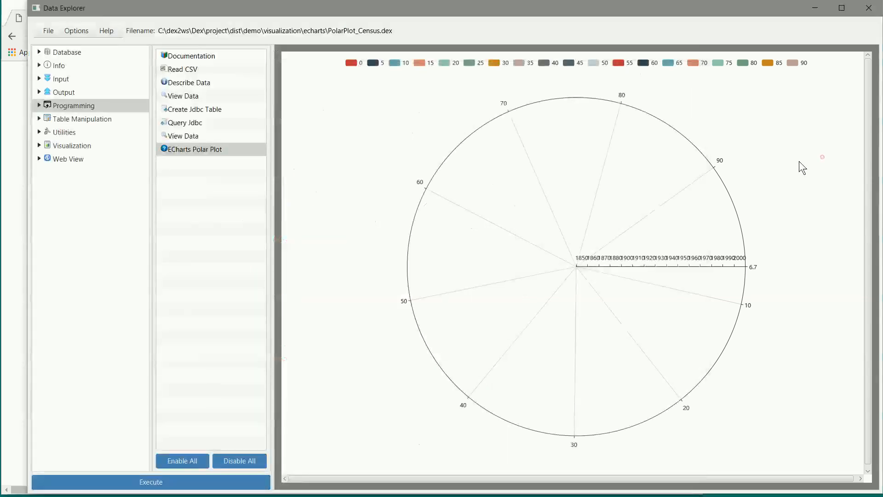
{"action": "left_click", "coordinate": [184, 152]}
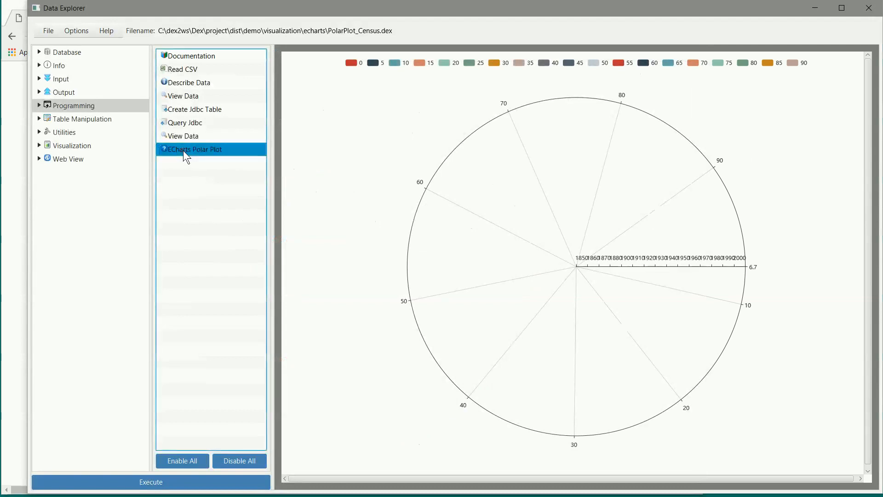
{"action": "left_click", "coordinate": [183, 137]}
{"action": "left_click", "coordinate": [182, 150]}
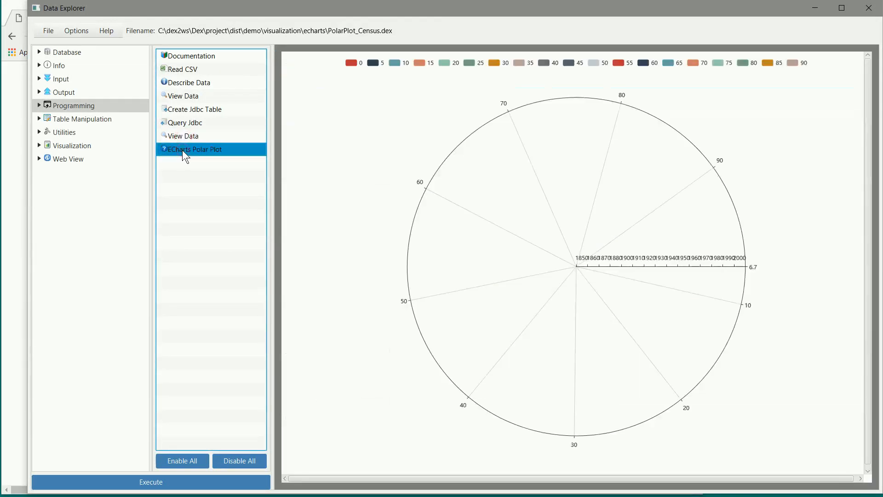
{"action": "right_click", "coordinate": [183, 148]}
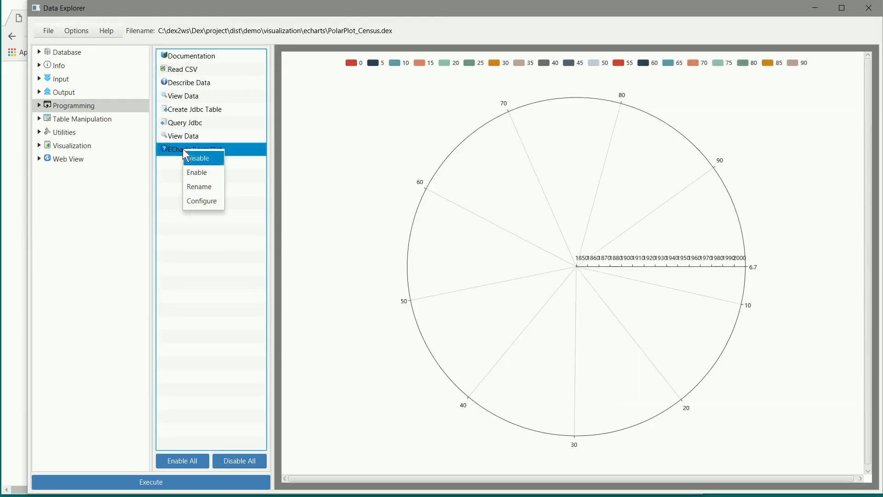
{"action": "left_click", "coordinate": [207, 199]}
{"action": "left_click_drag", "start_coordinate": [422, 0], "coordinate": [306, 154]}
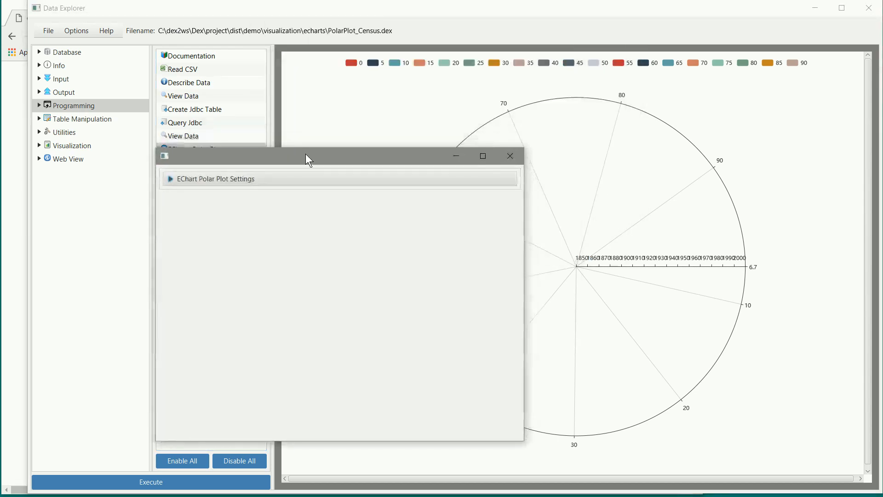
{"action": "left_click", "coordinate": [172, 179]}
{"action": "left_click", "coordinate": [181, 196]}
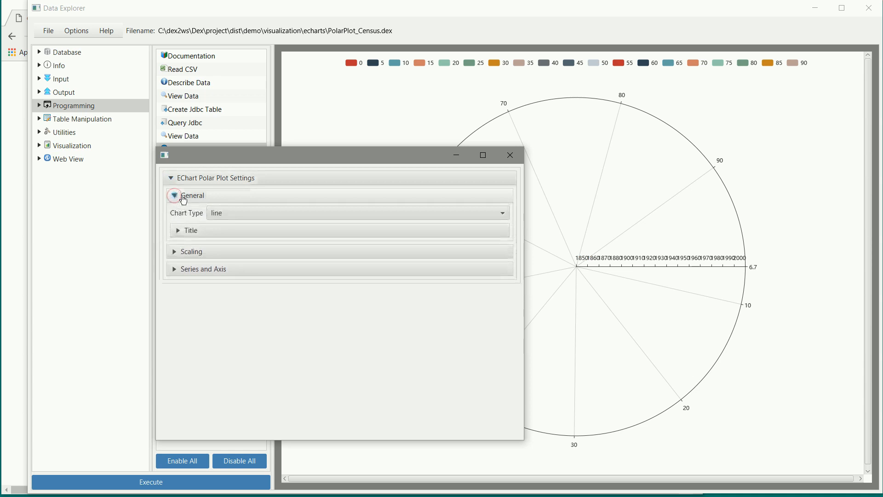
{"action": "left_click", "coordinate": [242, 211]}
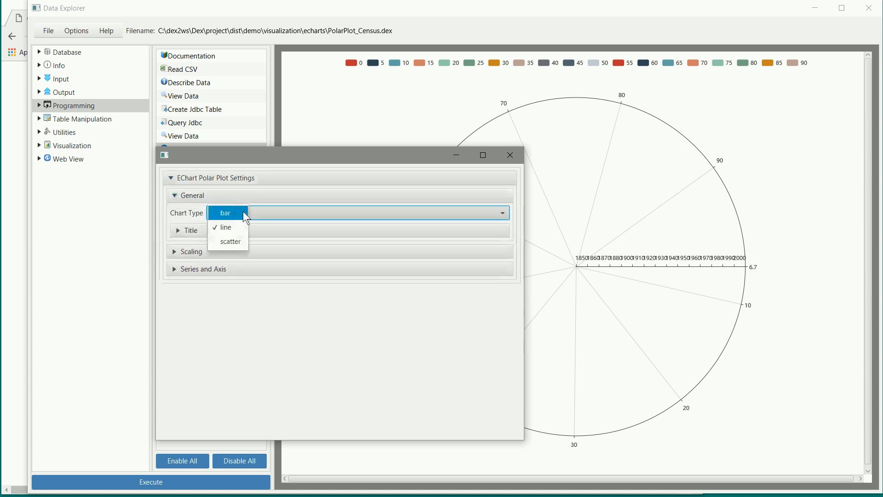
{"action": "left_click", "coordinate": [235, 239]}
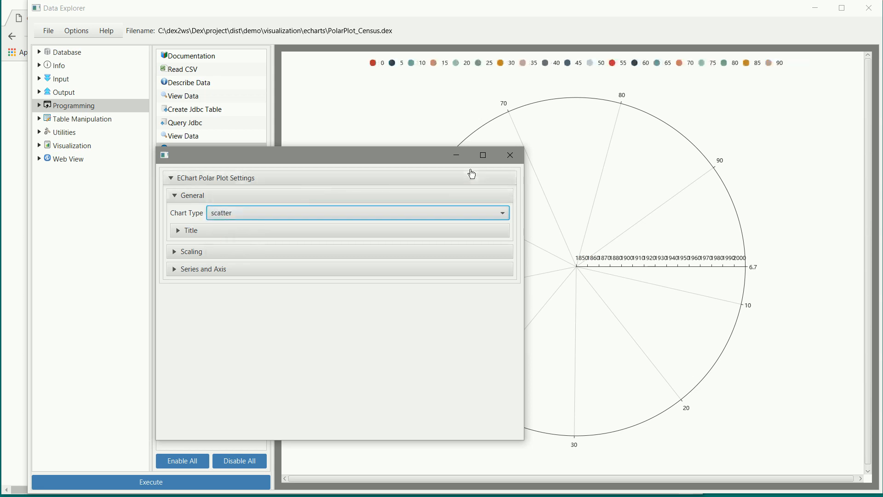
{"action": "left_click", "coordinate": [511, 155]}
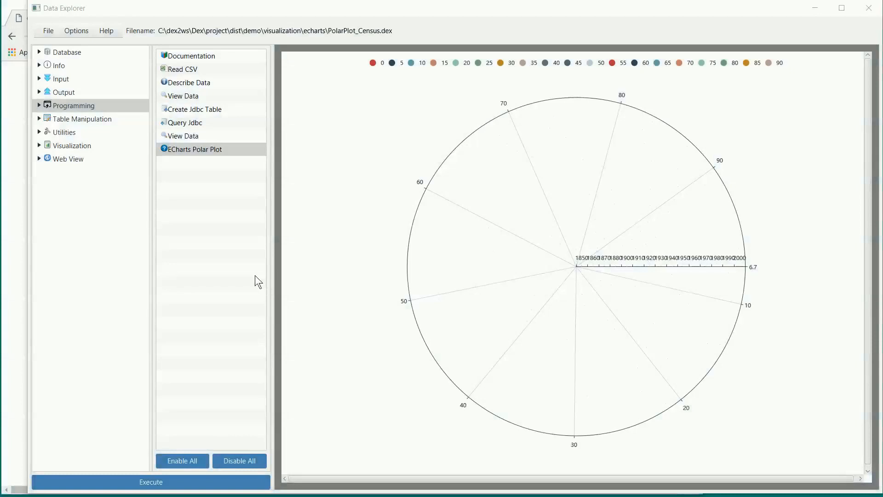
Execute the census project again and set the redrawn polar plot's chart type to scatter
{"action": "left_click", "coordinate": [203, 483]}
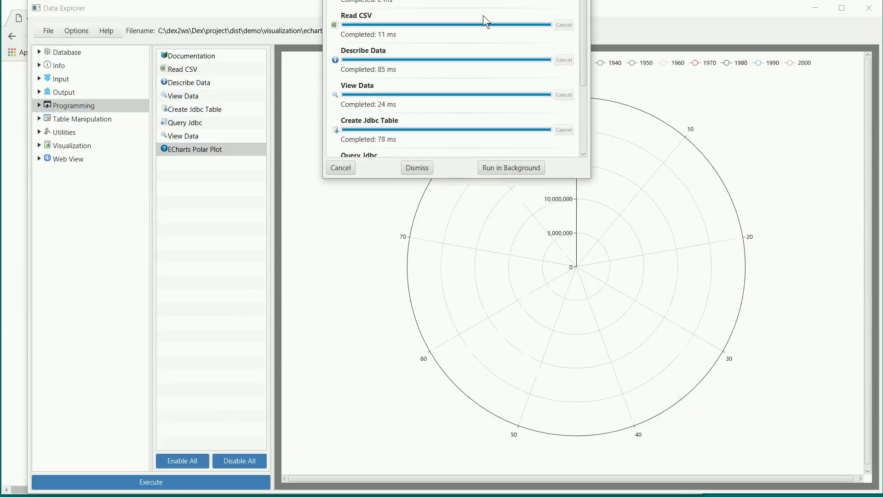
{"action": "left_click", "coordinate": [356, 316]}
{"action": "right_click", "coordinate": [211, 149]}
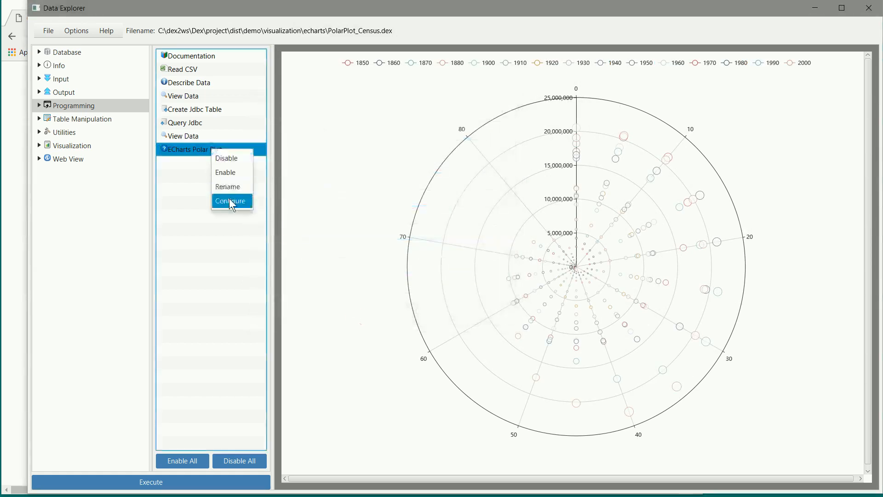
{"action": "left_click", "coordinate": [232, 203]}
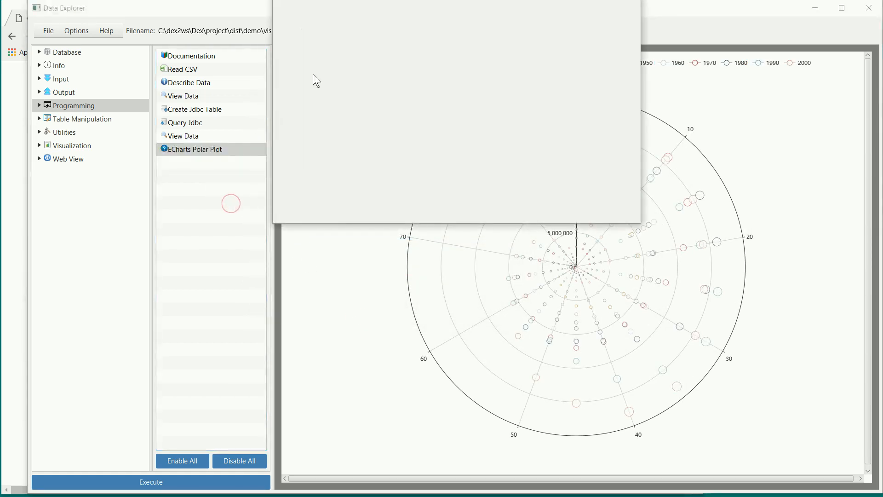
{"action": "left_click", "coordinate": [211, 111]}
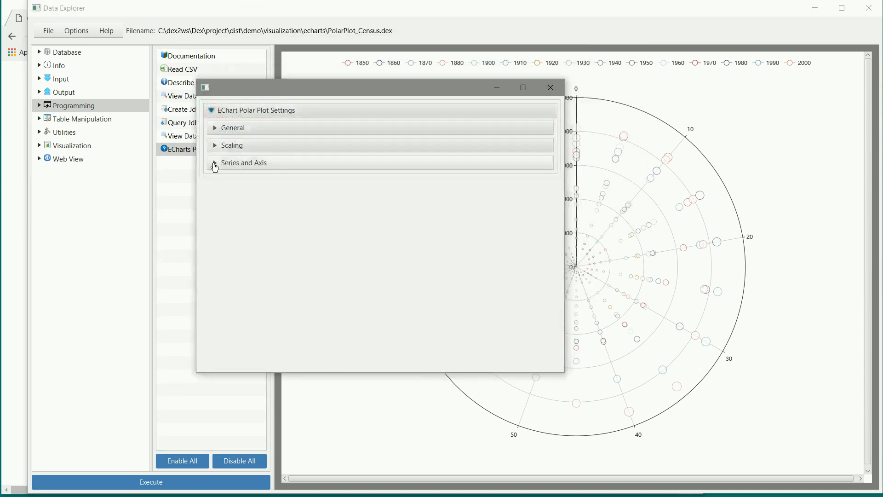
{"action": "left_click", "coordinate": [216, 132]}
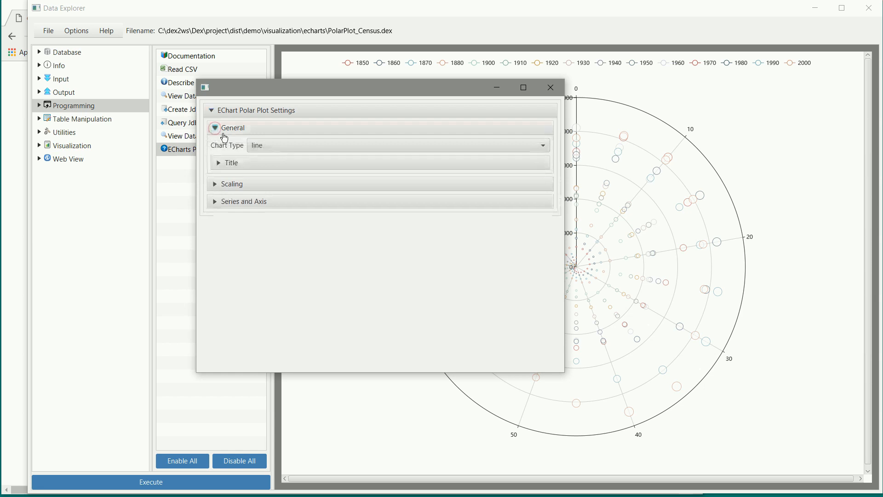
{"action": "left_click", "coordinate": [255, 145]}
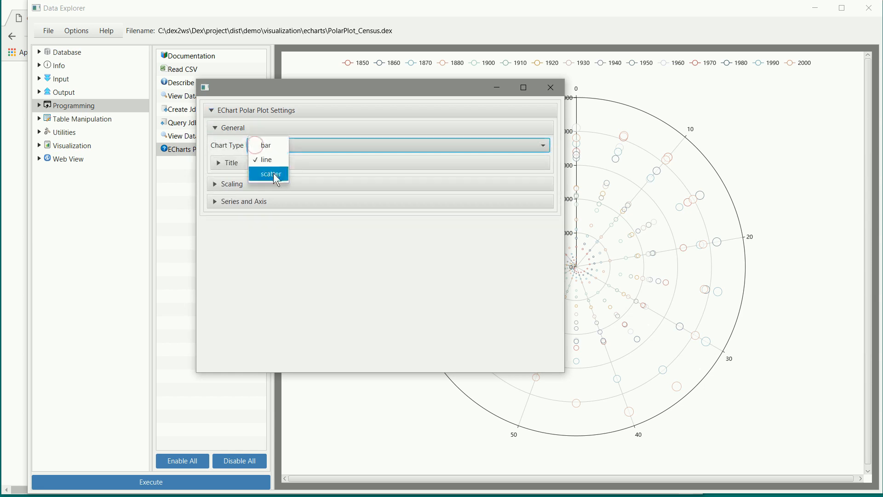
{"action": "left_click", "coordinate": [273, 173]}
{"action": "left_click_drag", "start_coordinate": [347, 92], "coordinate": [222, 84]}
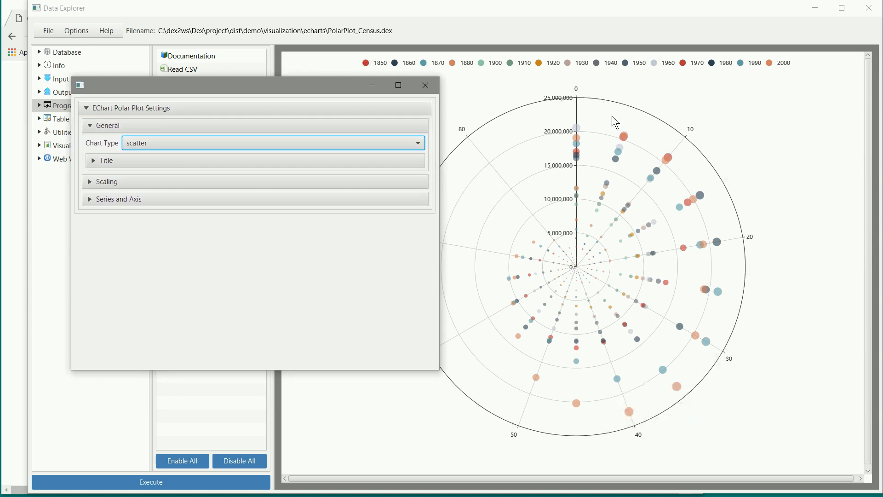
{"action": "mouse_move", "coordinate": [578, 127]}
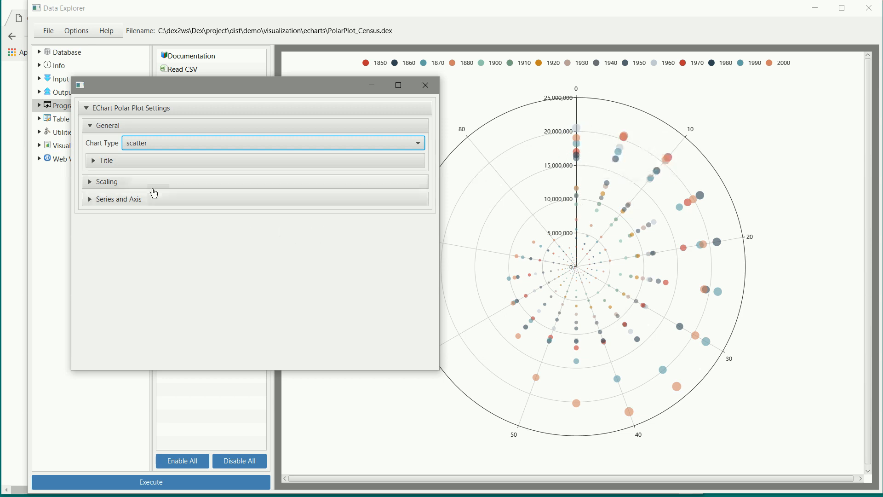
Set the polar plot's title text to "Hello There" and its sub text to "I am subtext"
{"action": "left_click", "coordinate": [97, 161]}
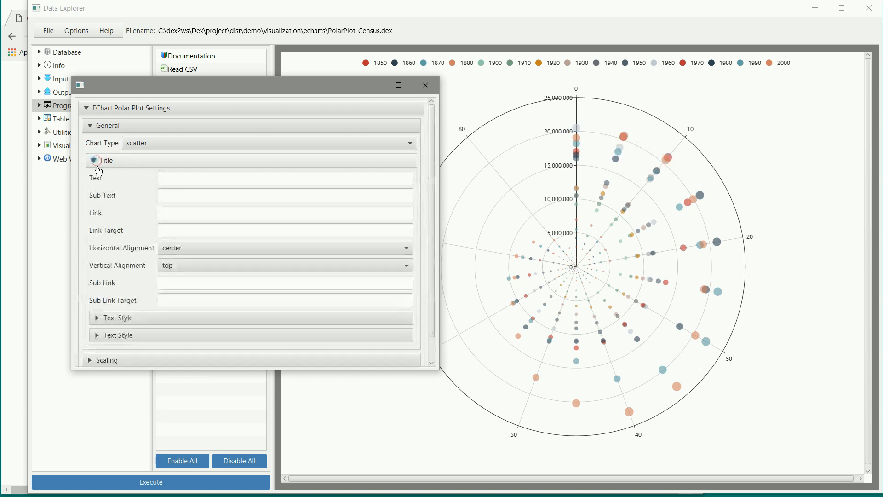
{"action": "left_click", "coordinate": [187, 179]}
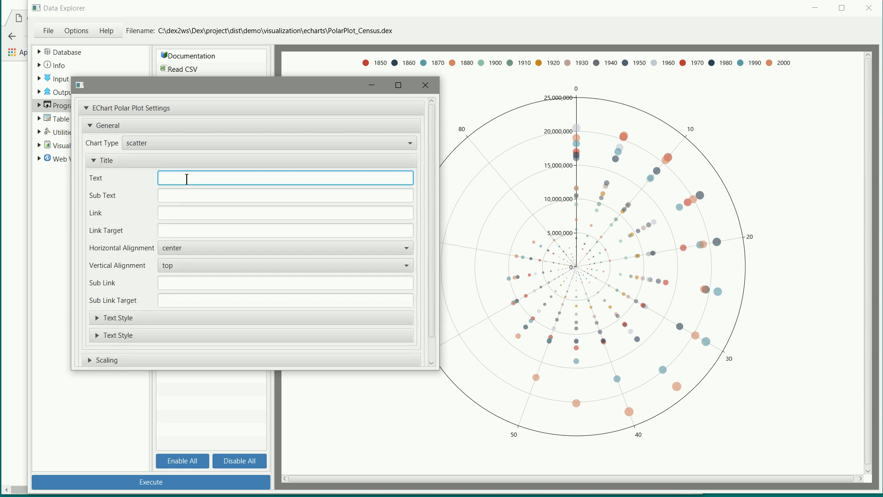
{"action": "type", "text": "Hello There"}
{"action": "left_click", "coordinate": [191, 198]}
{"action": "type", "text": "I am subtext"}
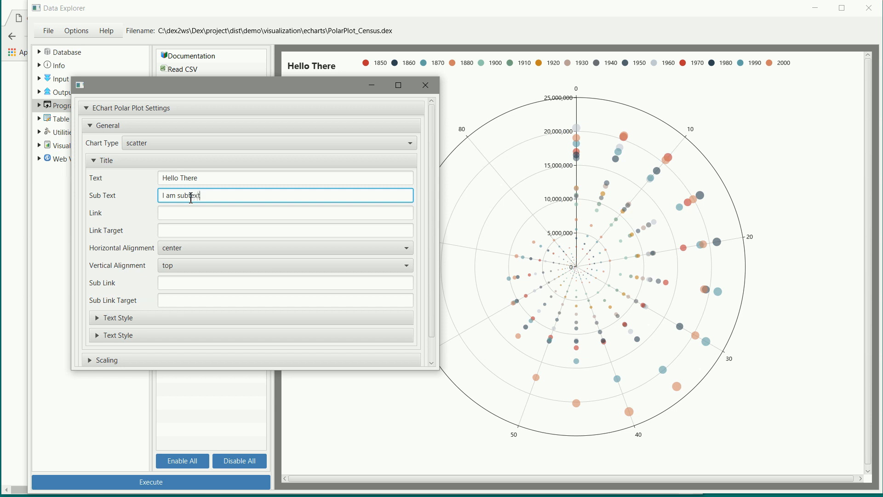
{"action": "left_click", "coordinate": [196, 211]}
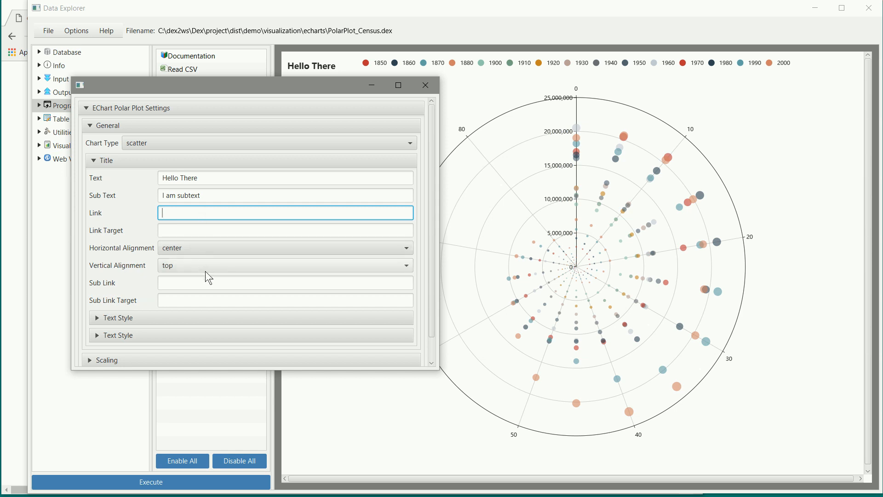
Style the main title with text color #ff6666 and font size 40
{"action": "left_click", "coordinate": [96, 317]}
{"action": "scroll", "coordinate": [197, 271], "scroll_direction": "down", "scroll_amount": 3}
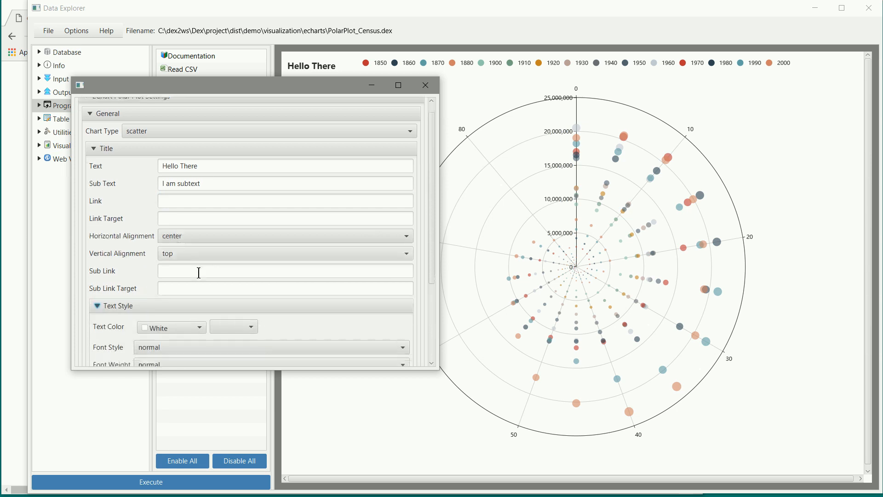
{"action": "scroll", "coordinate": [197, 267], "scroll_direction": "down", "scroll_amount": 2}
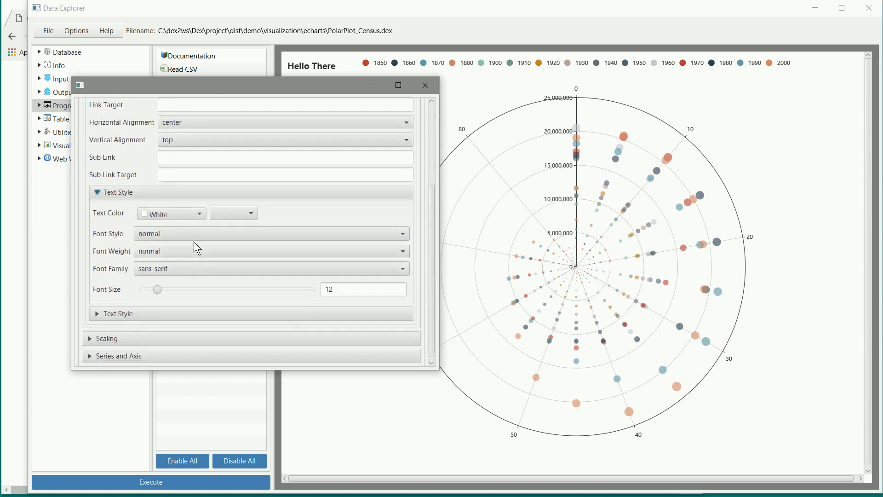
{"action": "left_click", "coordinate": [186, 214]}
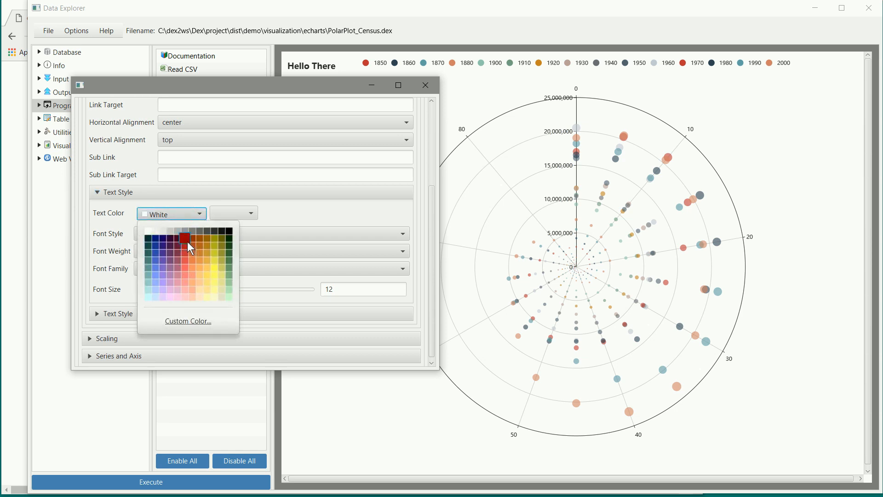
{"action": "left_click", "coordinate": [188, 274]}
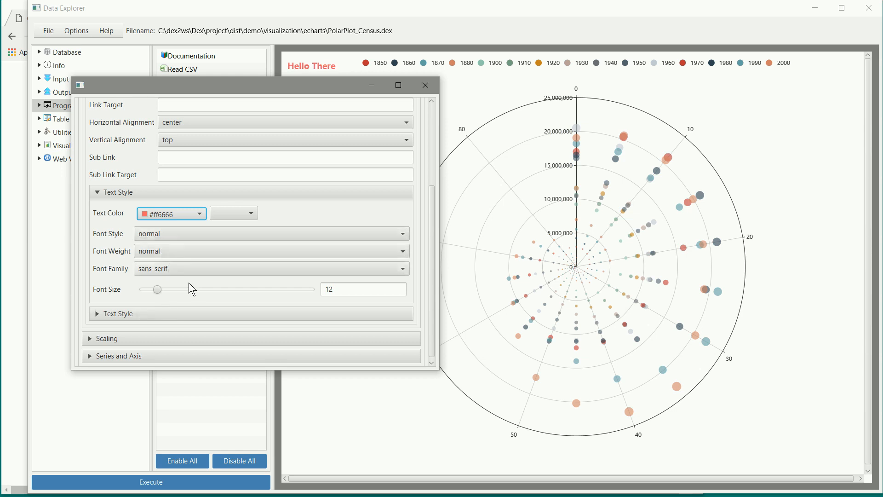
{"action": "left_click_drag", "start_coordinate": [159, 291], "coordinate": [219, 293]}
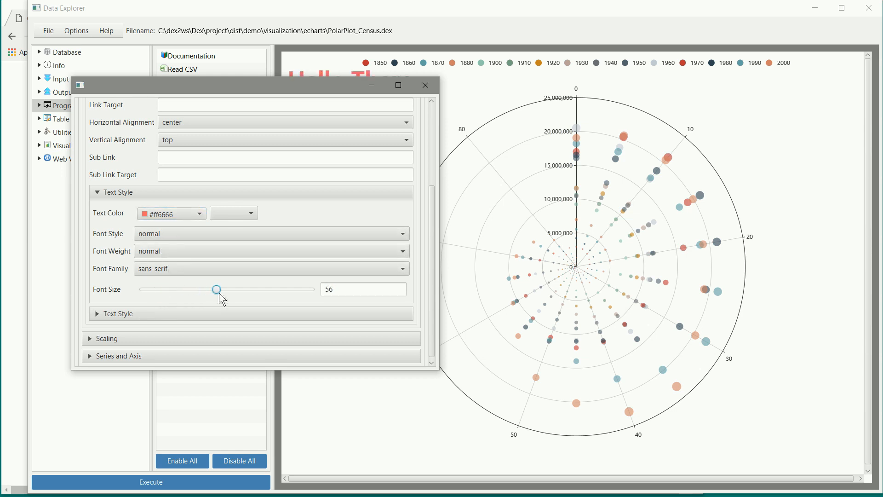
{"action": "left_click_drag", "start_coordinate": [326, 87], "coordinate": [311, 155]}
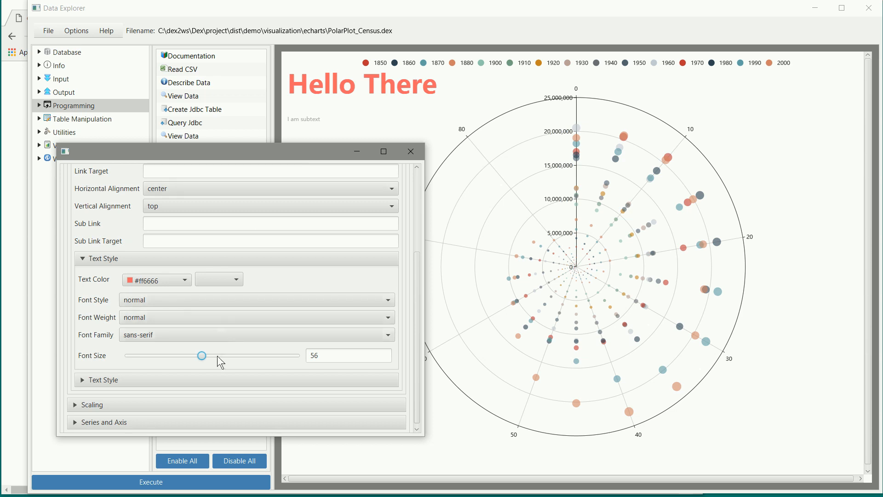
{"action": "left_click_drag", "start_coordinate": [202, 355], "coordinate": [180, 354]}
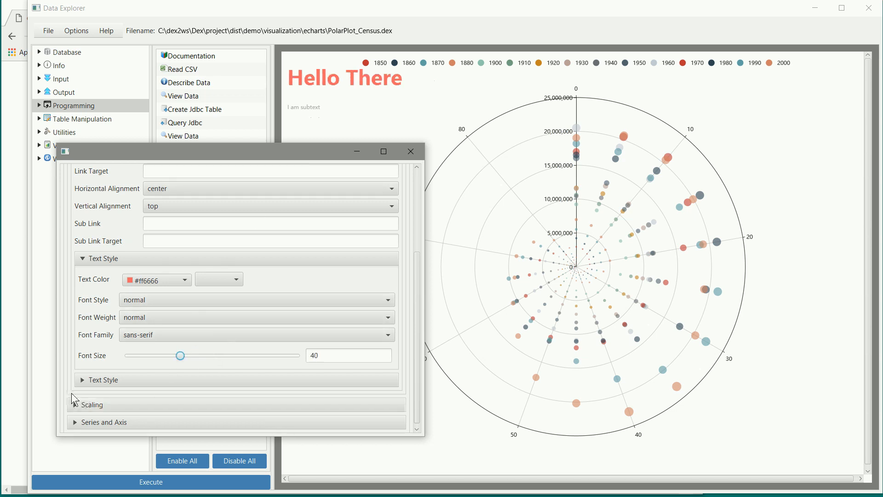
Style the subtitle with font size 48 and text color #334db3
{"action": "left_click", "coordinate": [83, 260]}
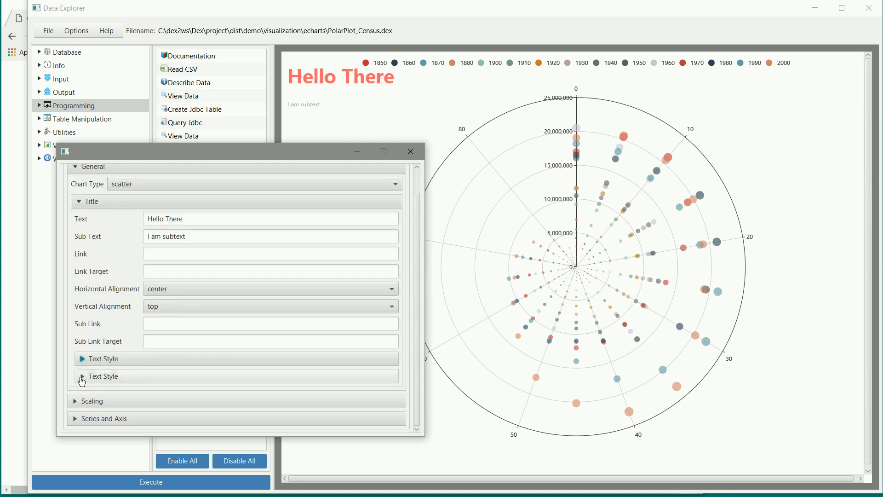
{"action": "left_click", "coordinate": [83, 378]}
{"action": "scroll", "coordinate": [149, 350], "scroll_direction": "down", "scroll_amount": 2}
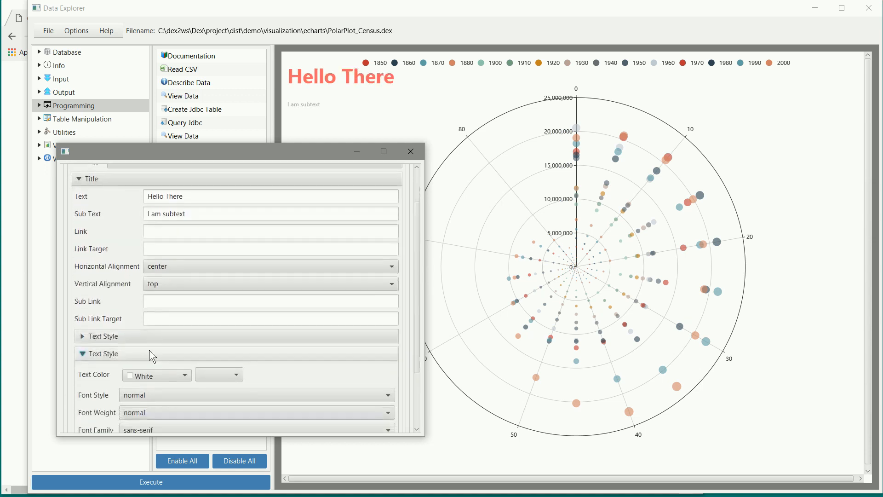
{"action": "scroll", "coordinate": [156, 349], "scroll_direction": "down", "scroll_amount": 1}
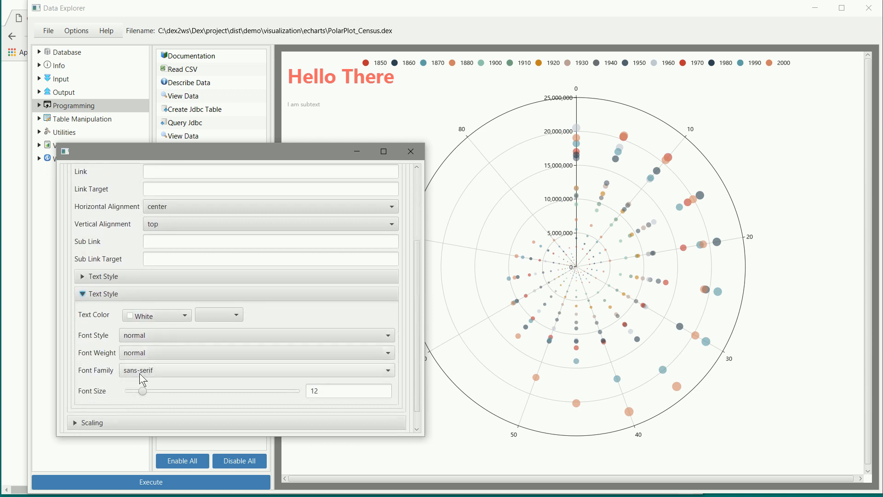
{"action": "left_click_drag", "start_coordinate": [144, 392], "coordinate": [191, 391]}
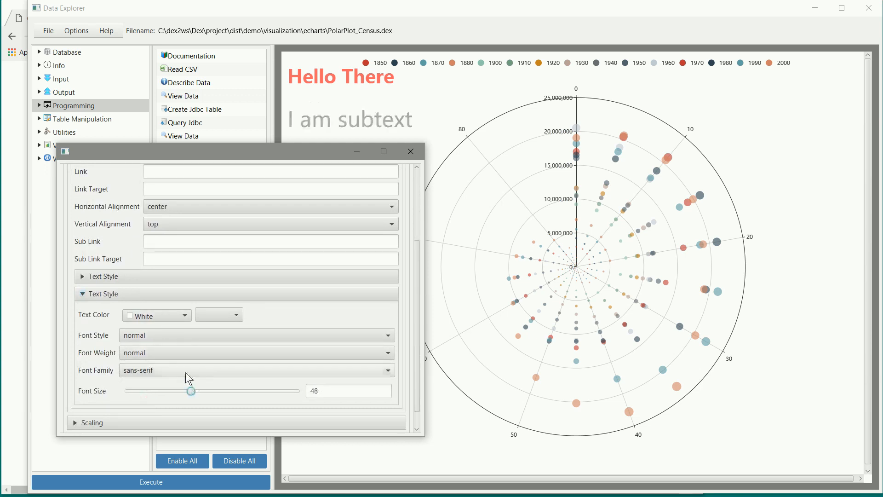
{"action": "scroll", "coordinate": [168, 327], "scroll_direction": "down", "scroll_amount": 1}
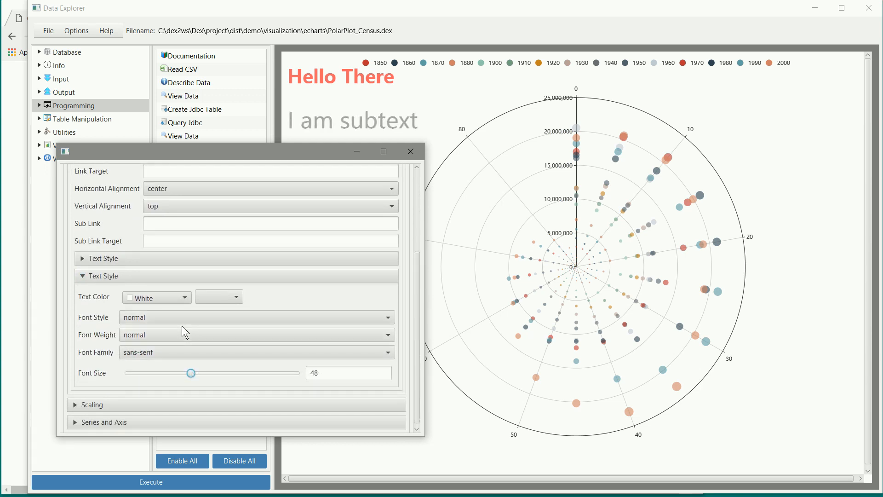
{"action": "left_click", "coordinate": [155, 303]}
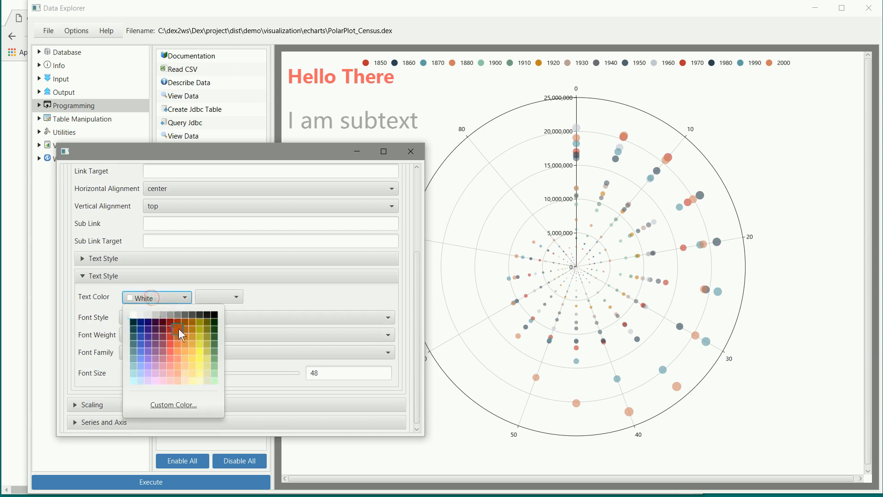
{"action": "left_click", "coordinate": [144, 339]}
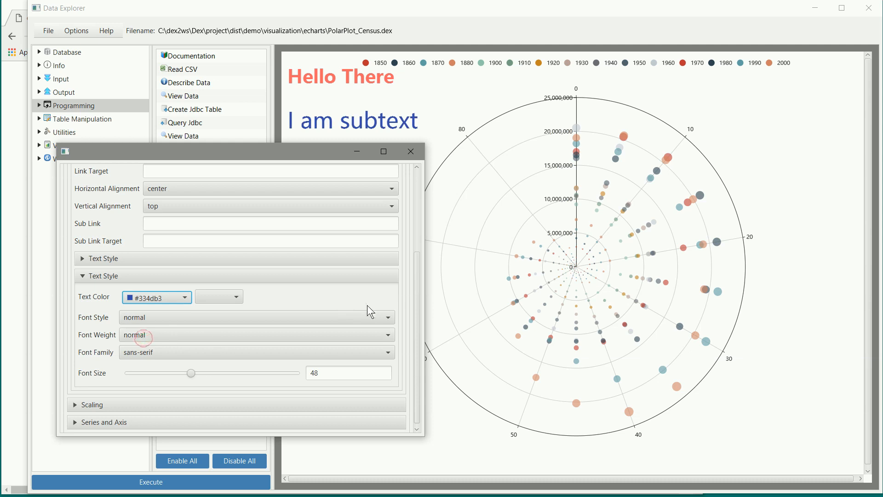
Set the polar plot's maximum radius to 46 in the scaling options
{"action": "scroll", "coordinate": [215, 343], "scroll_direction": "down", "scroll_amount": 1}
{"action": "left_click", "coordinate": [80, 405]}
{"action": "scroll", "coordinate": [192, 344], "scroll_direction": "down", "scroll_amount": 3}
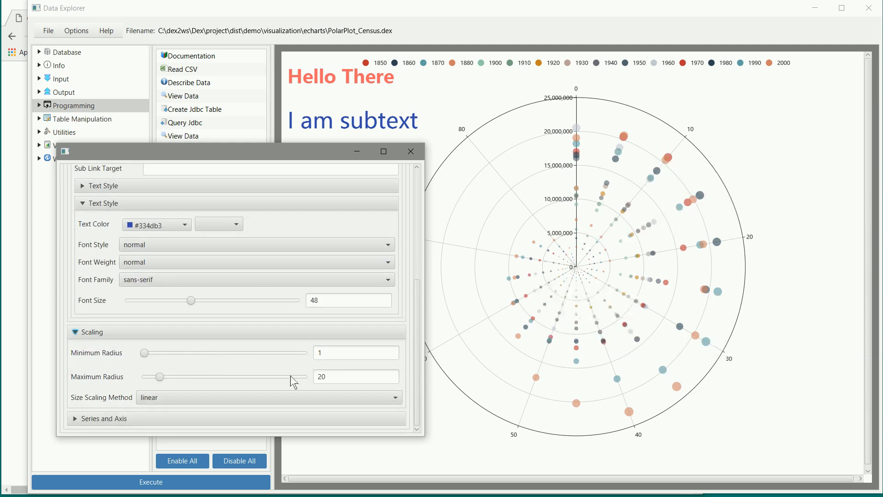
{"action": "left_click_drag", "start_coordinate": [161, 377], "coordinate": [164, 377]}
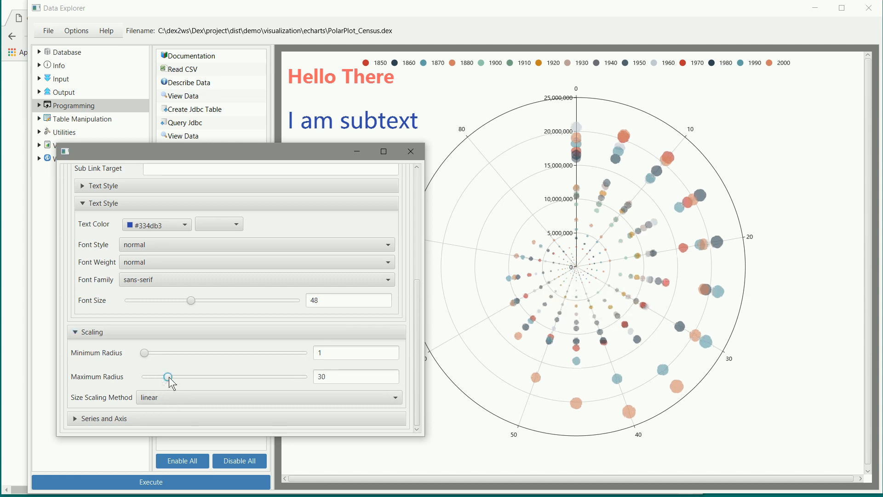
{"action": "left_click_drag", "start_coordinate": [169, 377], "coordinate": [182, 376]}
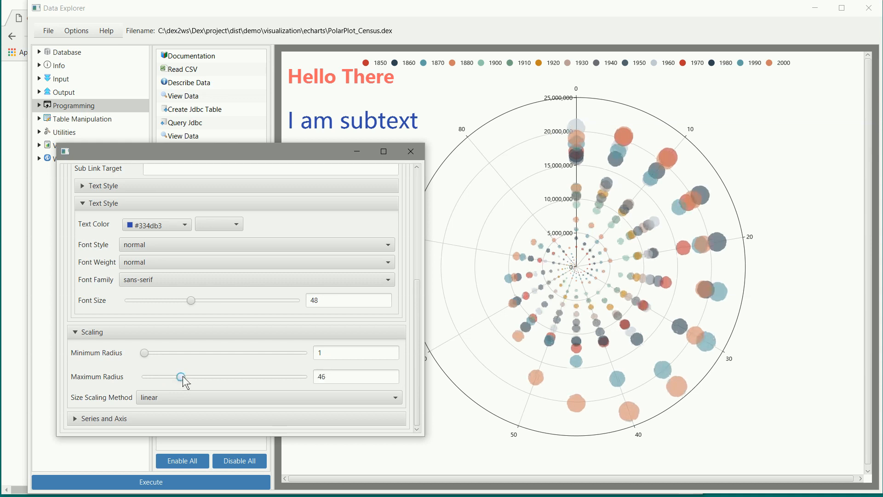
Try the log, pow and sqrt size scaling methods in turn on the polar plot
{"action": "left_click", "coordinate": [148, 397]}
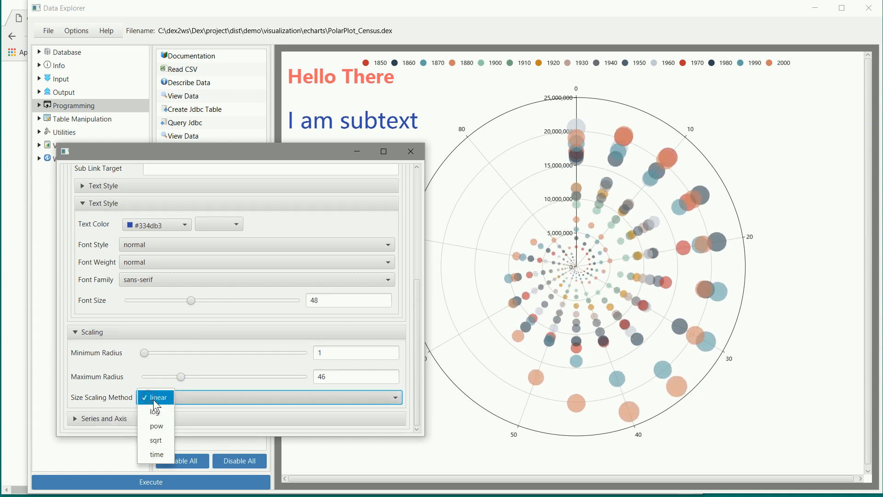
{"action": "left_click", "coordinate": [161, 411]}
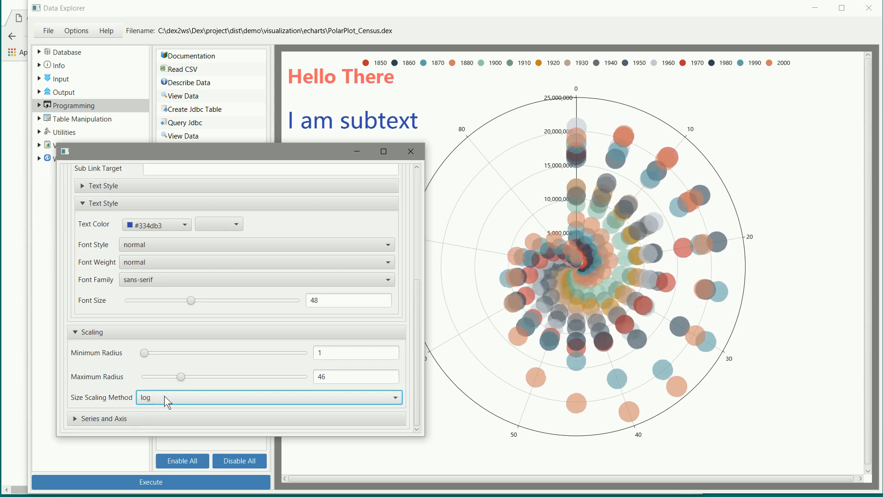
{"action": "left_click", "coordinate": [165, 398]}
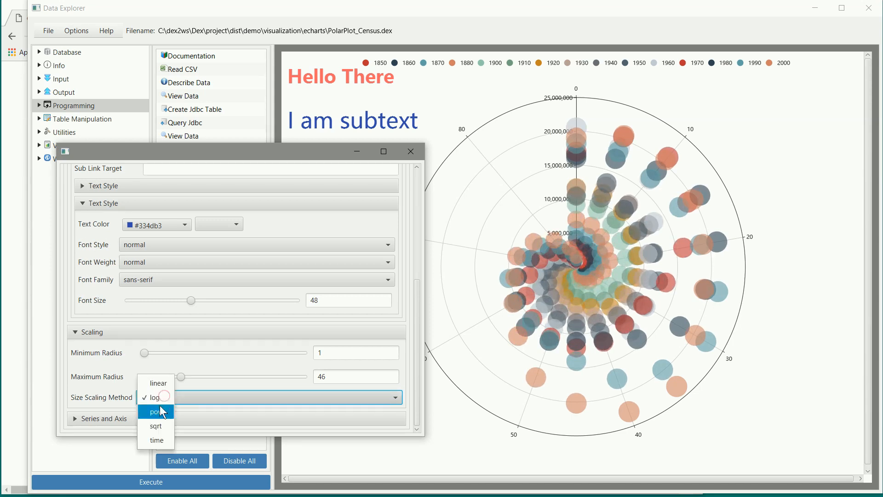
{"action": "left_click", "coordinate": [161, 413]}
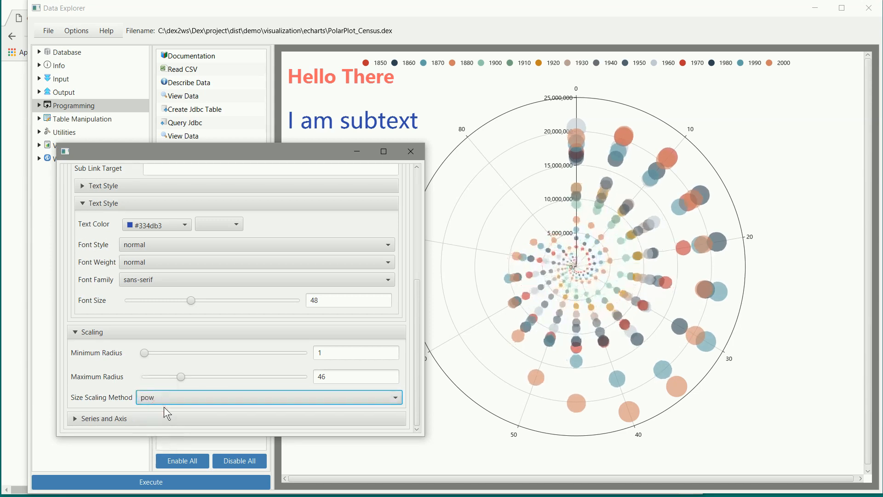
{"action": "left_click", "coordinate": [171, 402]}
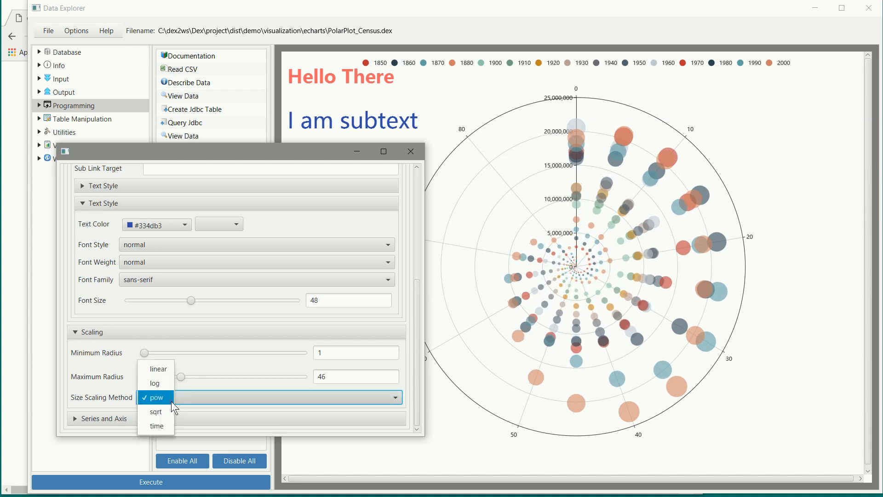
{"action": "left_click", "coordinate": [167, 408]}
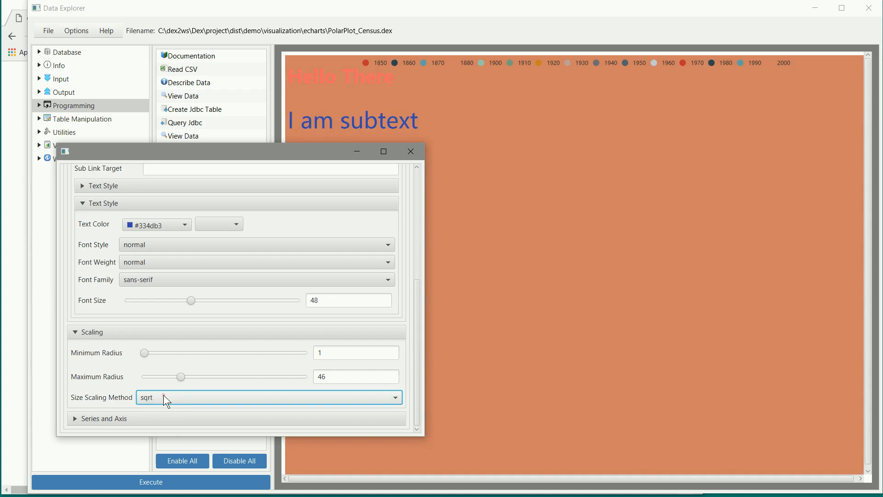
Switch the size scaling method back to pow and finally to linear
{"action": "left_click", "coordinate": [164, 395]}
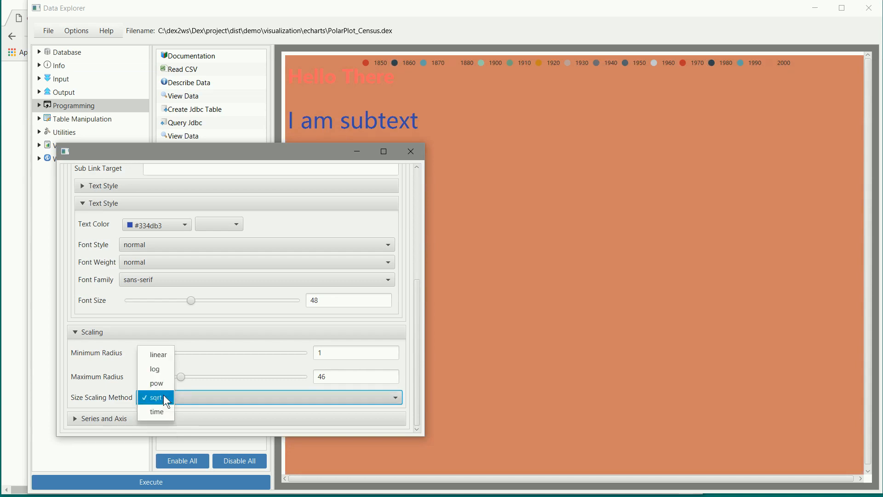
{"action": "left_click", "coordinate": [117, 385]}
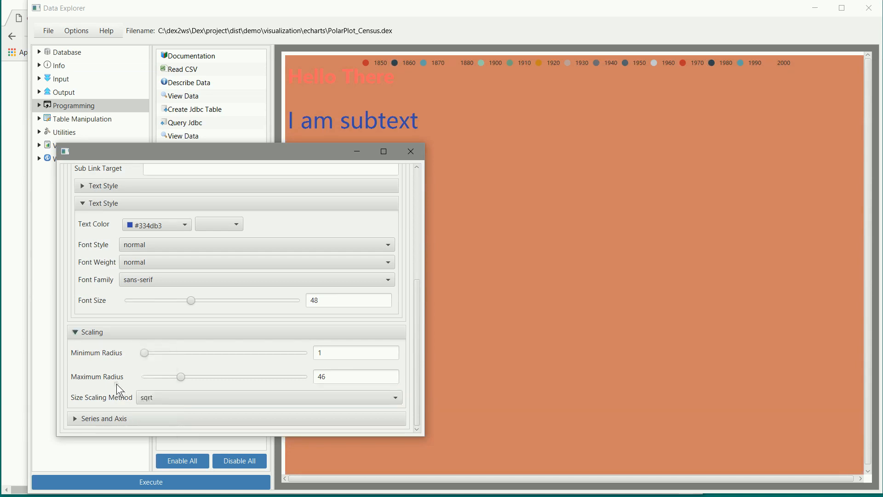
{"action": "left_click", "coordinate": [180, 392]}
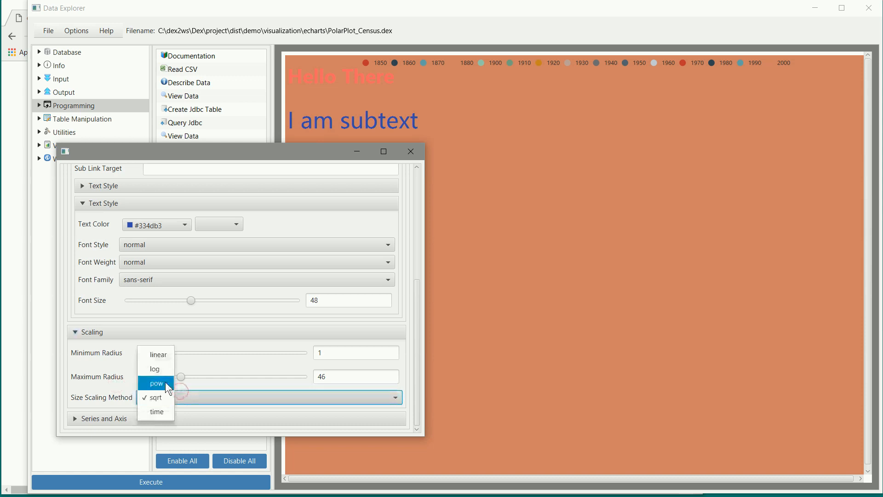
{"action": "left_click", "coordinate": [165, 382]}
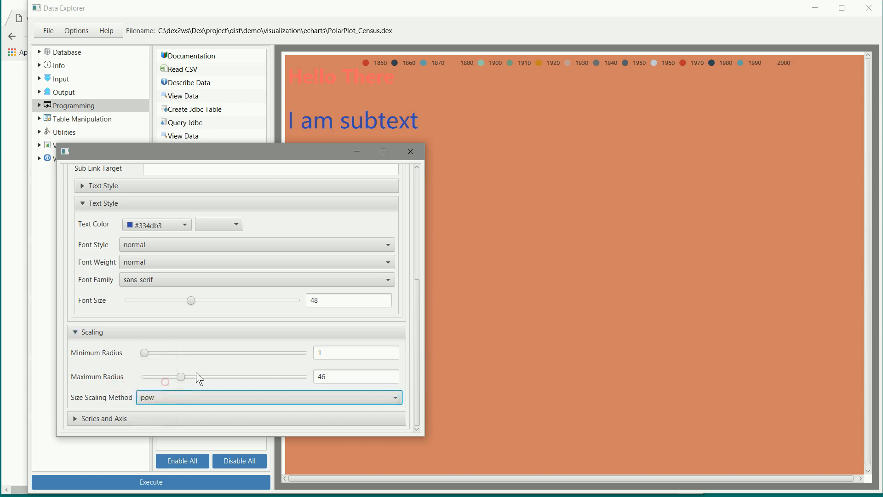
{"action": "left_click", "coordinate": [211, 397]}
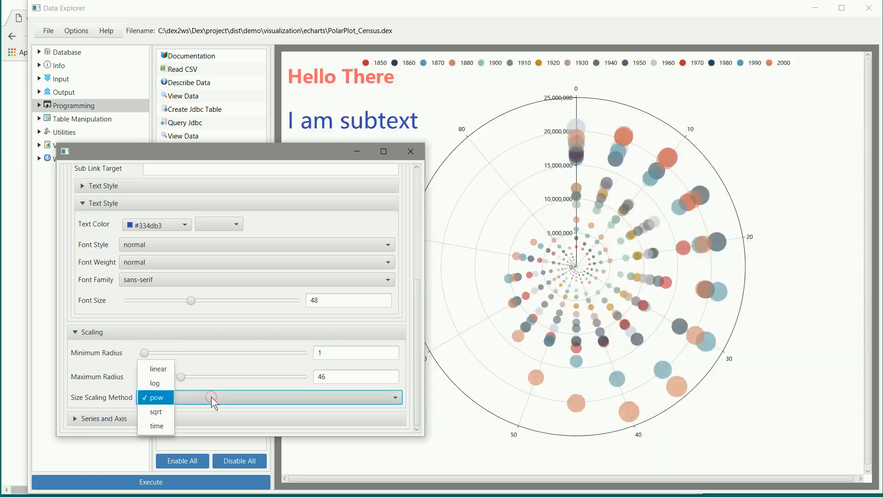
{"action": "left_click", "coordinate": [155, 370]}
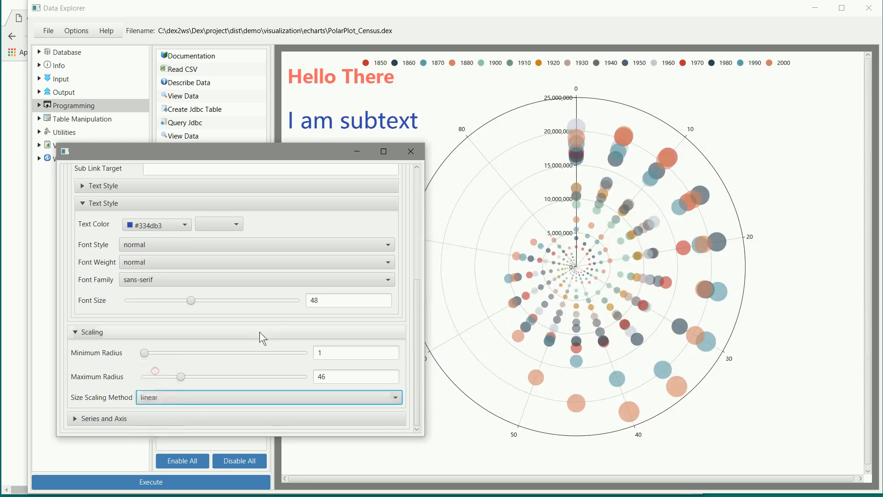
View the Series and Axis options, and collapse the Series and Axis, Scaling and subtitle Text Style sections
{"action": "left_click", "coordinate": [82, 419]}
{"action": "scroll", "coordinate": [145, 367], "scroll_direction": "down", "scroll_amount": 3}
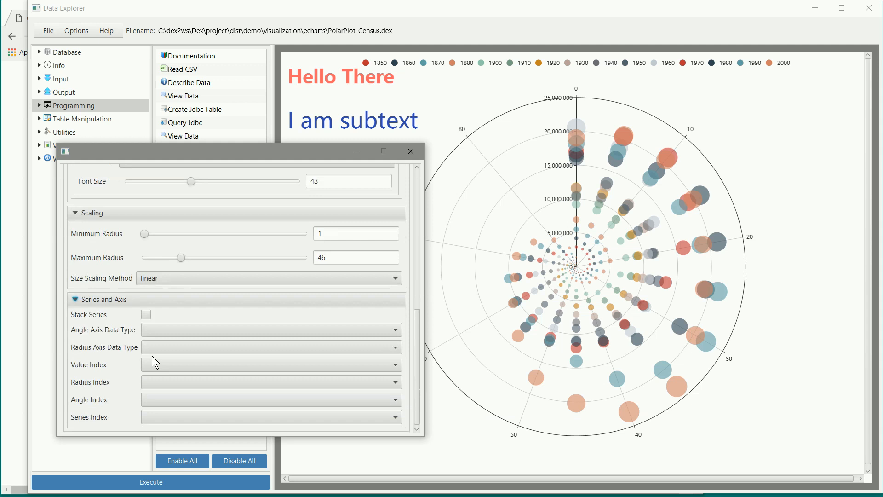
{"action": "left_click", "coordinate": [76, 296]}
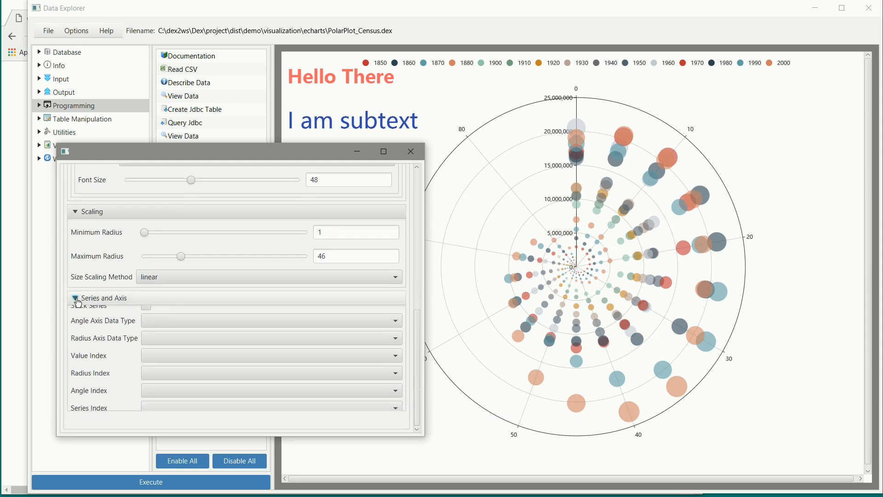
{"action": "left_click", "coordinate": [76, 332]}
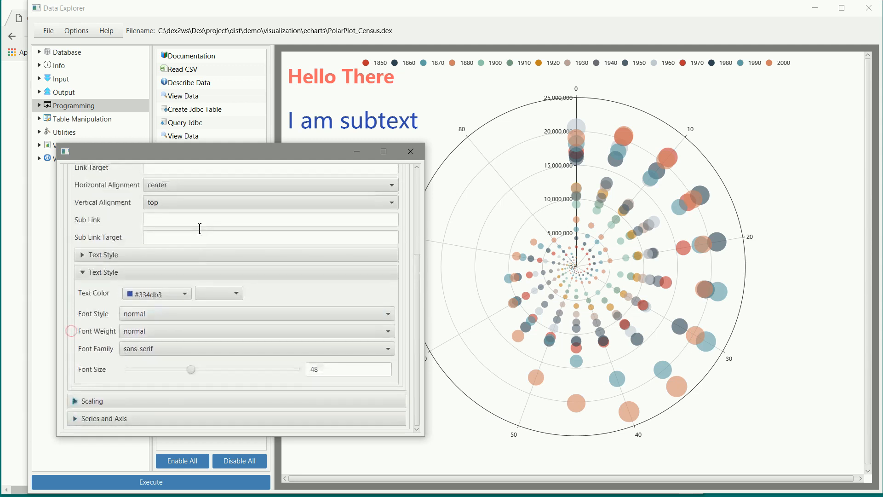
{"action": "left_click", "coordinate": [82, 272]}
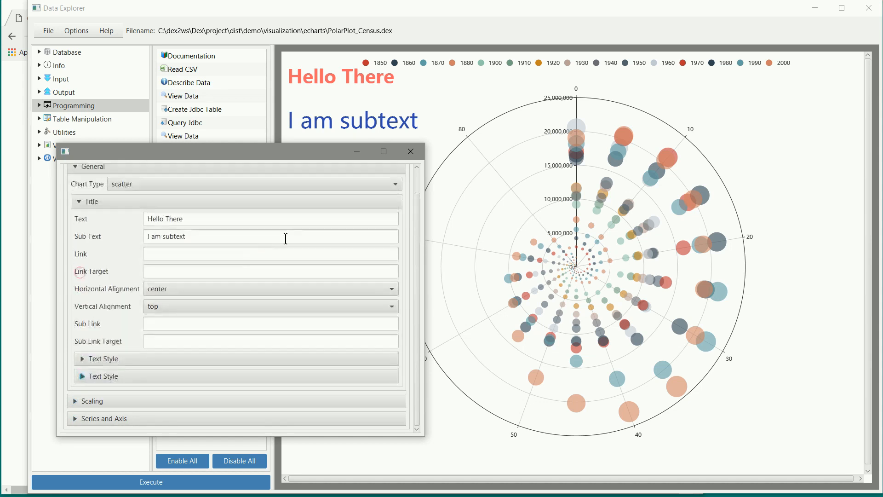